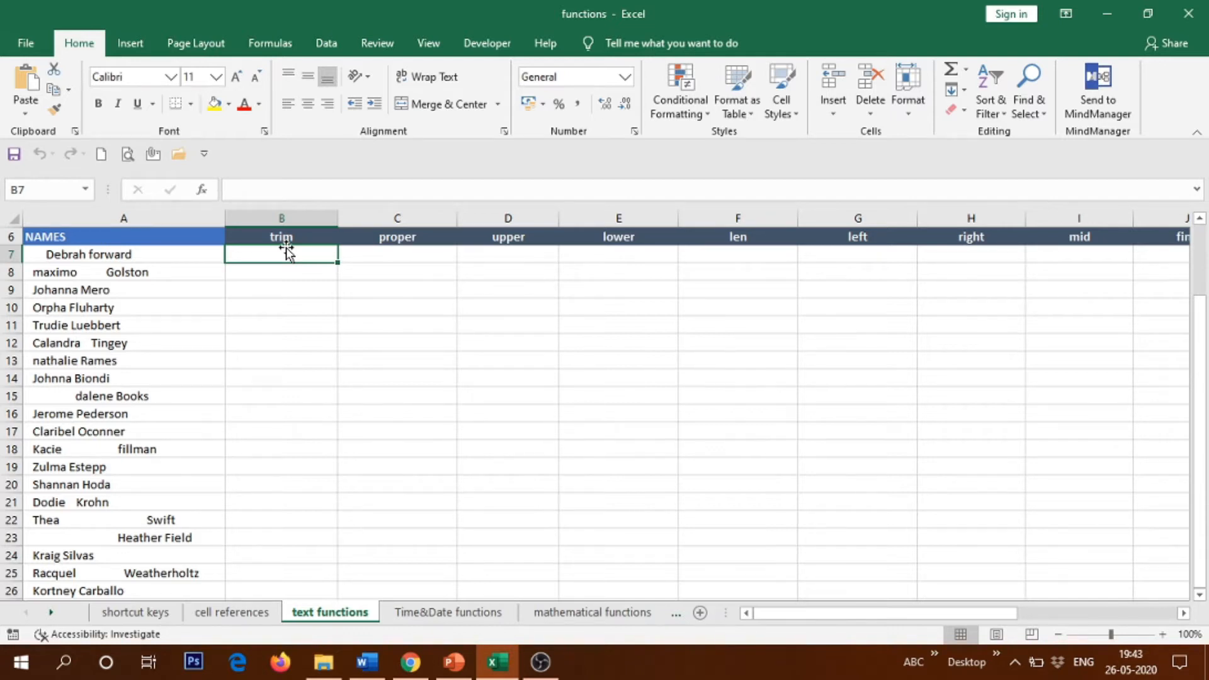
Examine the entries in the NAMES column for extra spaces and inconsistent capitalization.
{"action": "left_click_drag", "start_coordinate": [194, 256], "coordinate": [148, 432]}
{"action": "scroll", "coordinate": [318, 428], "scroll_direction": "up", "scroll_amount": 4}
{"action": "scroll", "coordinate": [318, 427], "scroll_direction": "down", "scroll_amount": 1}
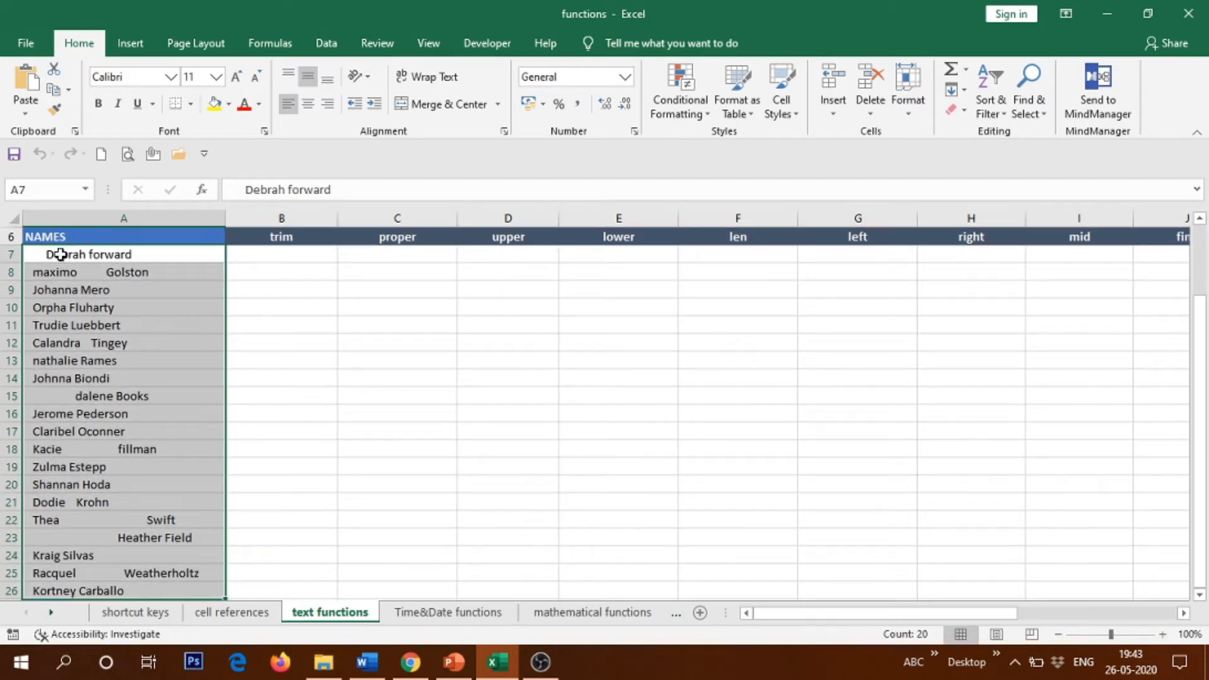
{"action": "left_click", "coordinate": [277, 255]}
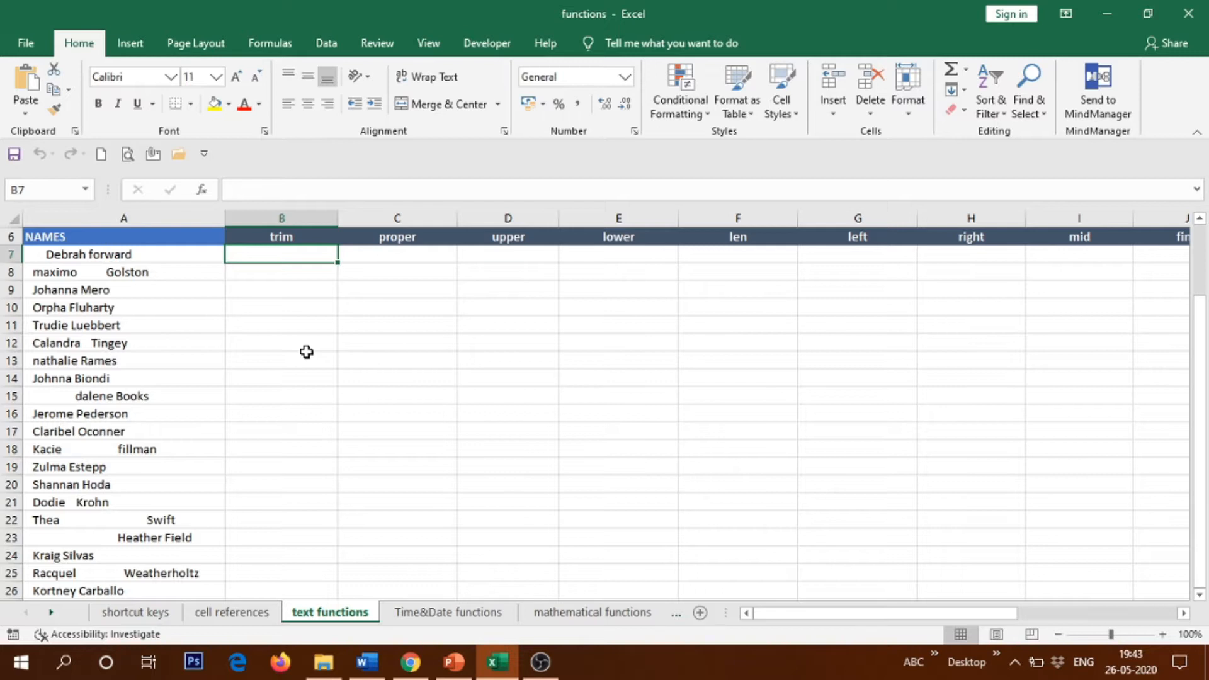
{"action": "left_click", "coordinate": [185, 254]}
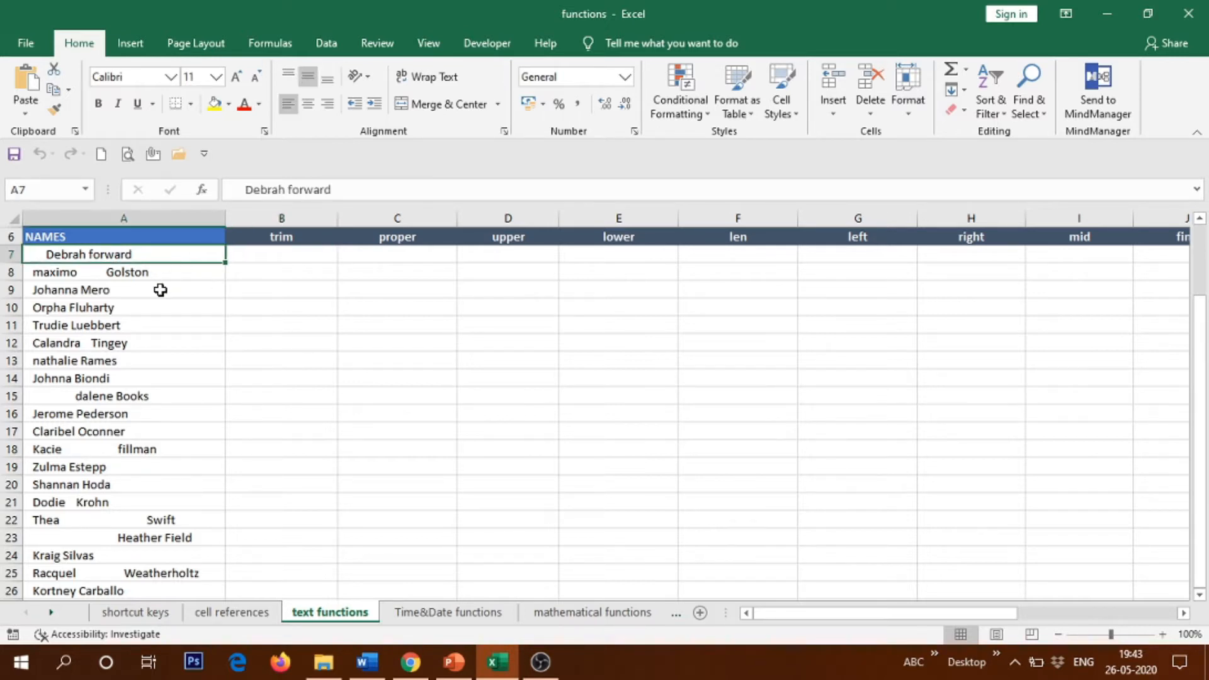
{"action": "left_click", "coordinate": [156, 289]}
{"action": "left_click", "coordinate": [131, 361]}
{"action": "left_click", "coordinate": [124, 413]}
{"action": "left_click", "coordinate": [157, 502]}
{"action": "left_click", "coordinate": [92, 555]}
{"action": "left_click", "coordinate": [85, 520]}
{"action": "left_click", "coordinate": [82, 539]}
{"action": "left_click", "coordinate": [58, 411]}
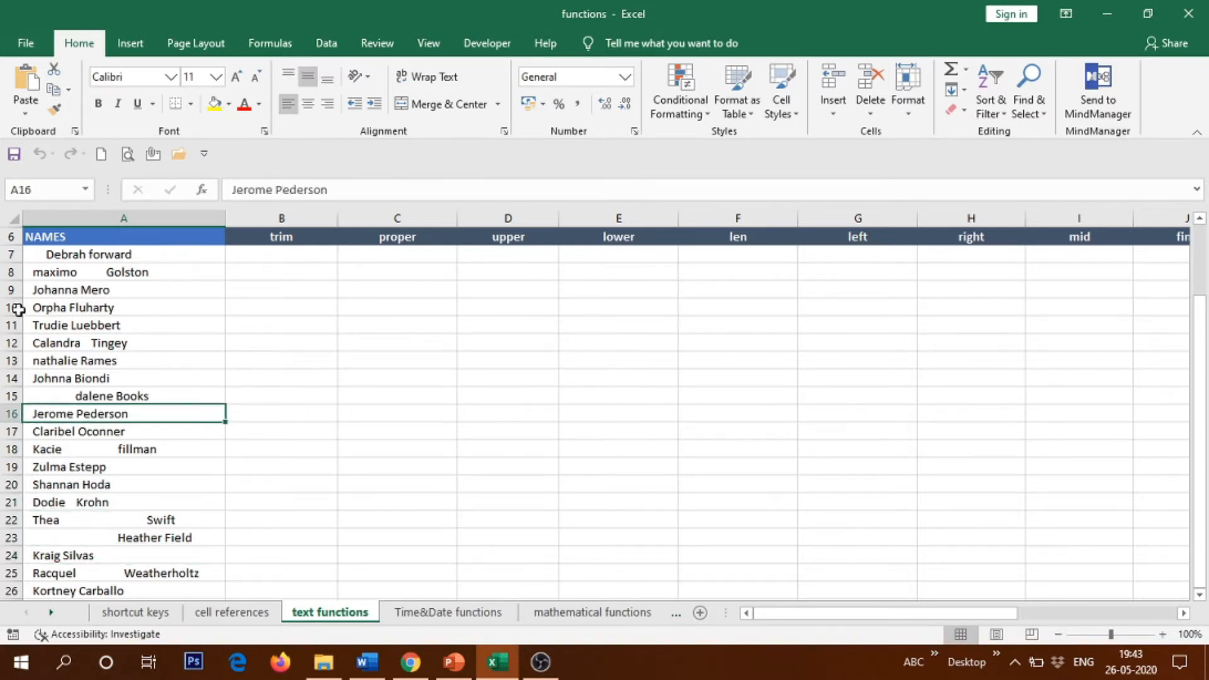
{"action": "left_click", "coordinate": [88, 277]}
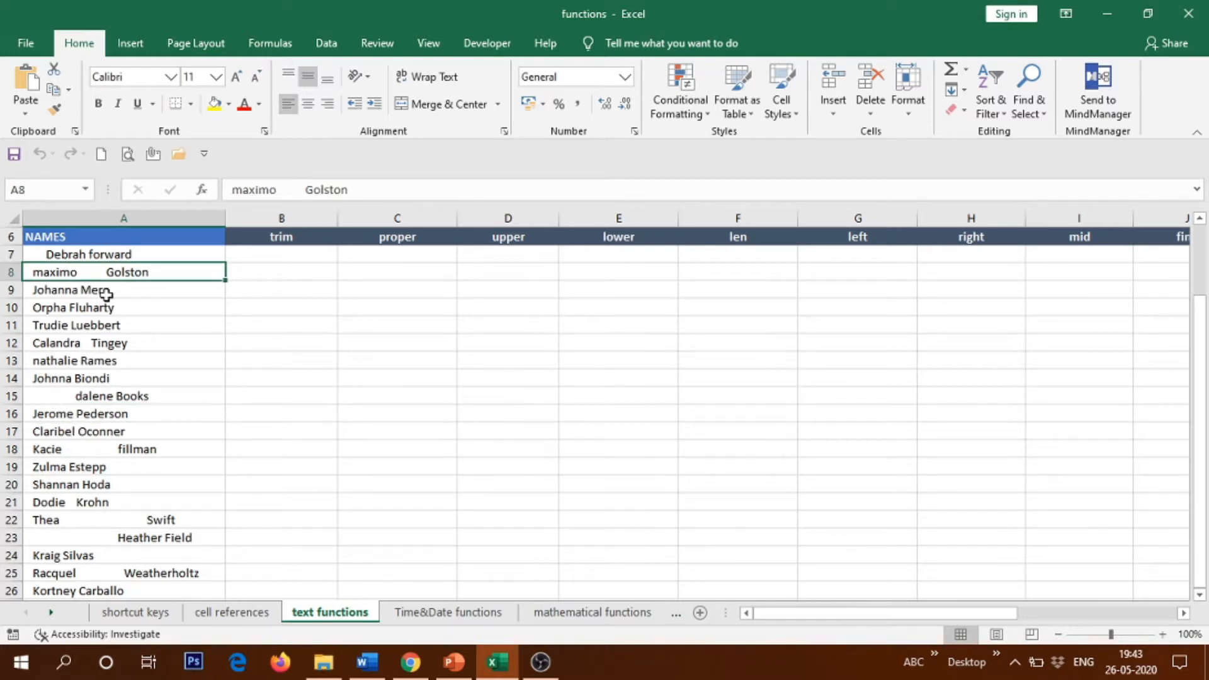
{"action": "left_click", "coordinate": [122, 255]}
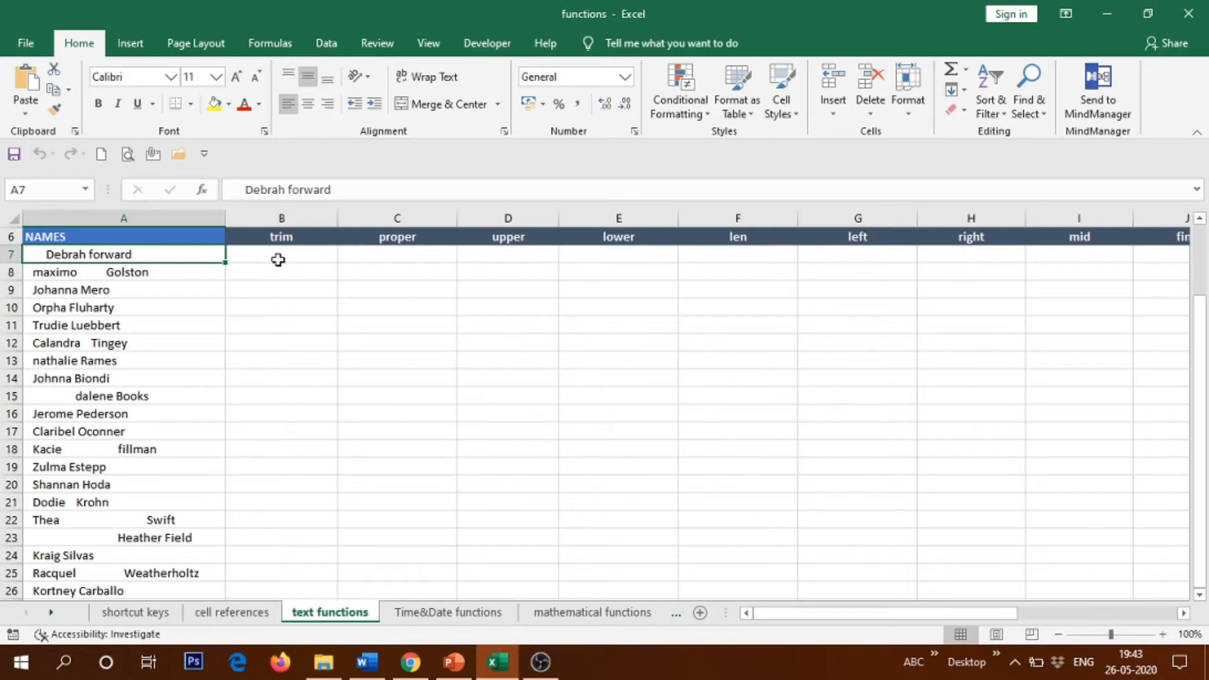
Enter the formula =TRIM(A7) in cell B7 to remove the extra spaces from the first name.
{"action": "left_click", "coordinate": [277, 239]}
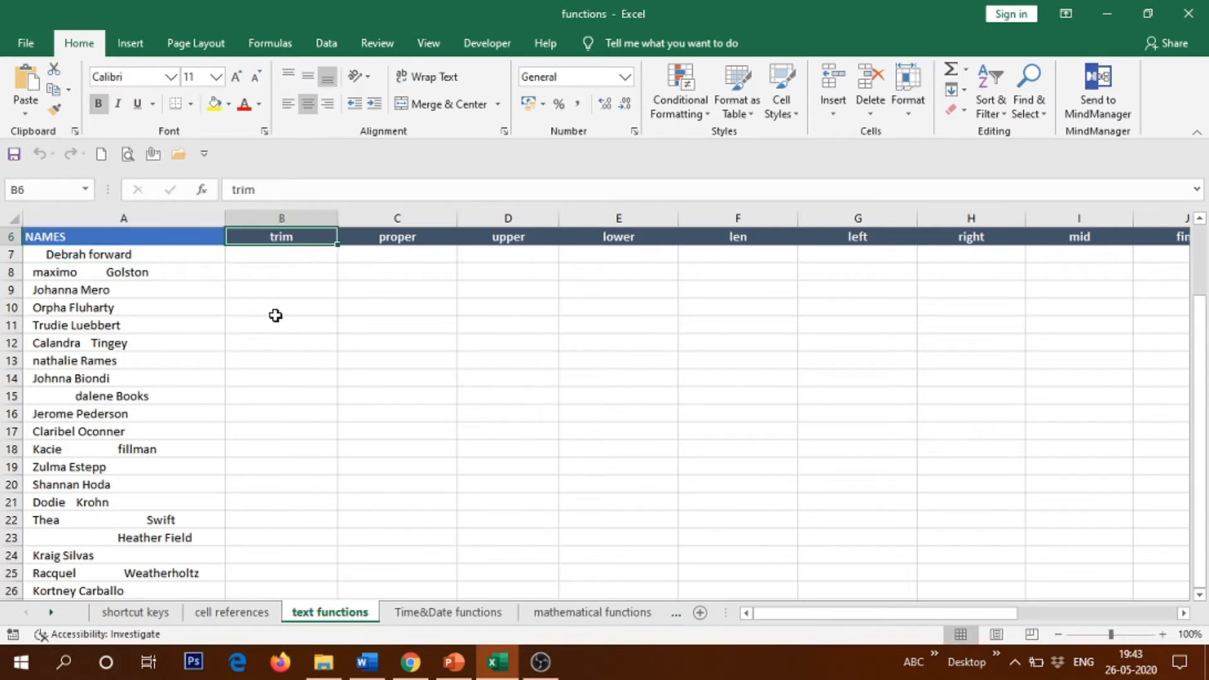
{"action": "left_click", "coordinate": [274, 257]}
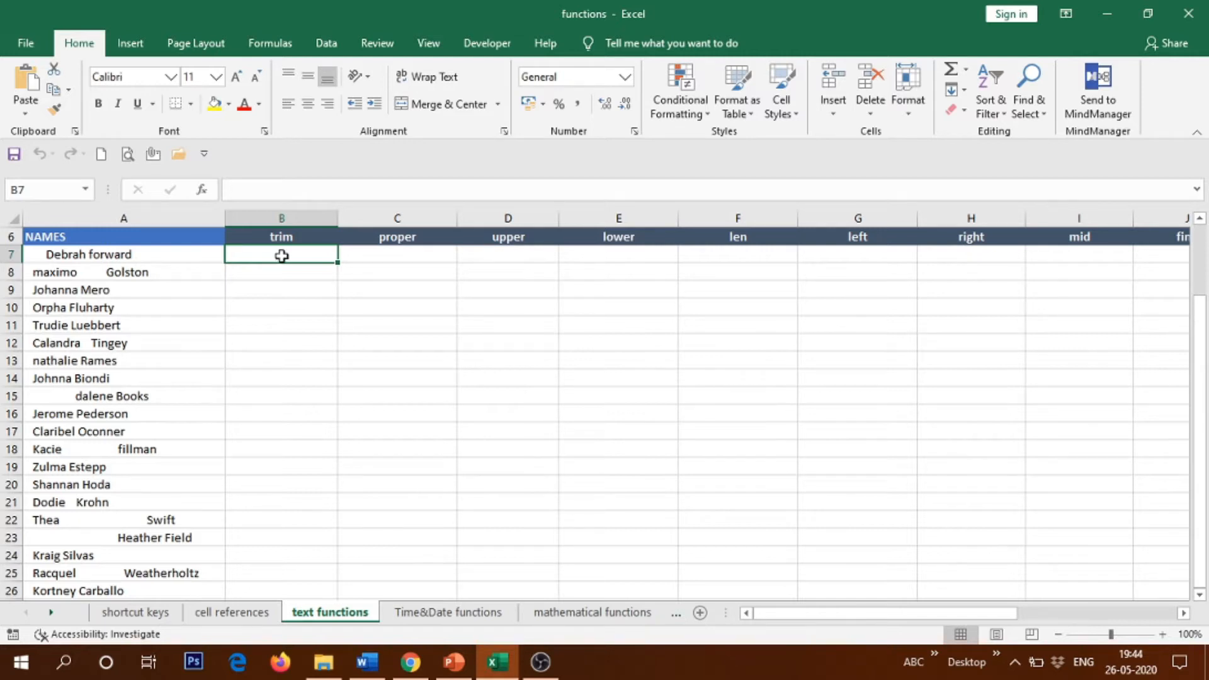
{"action": "key", "text": "F2"}
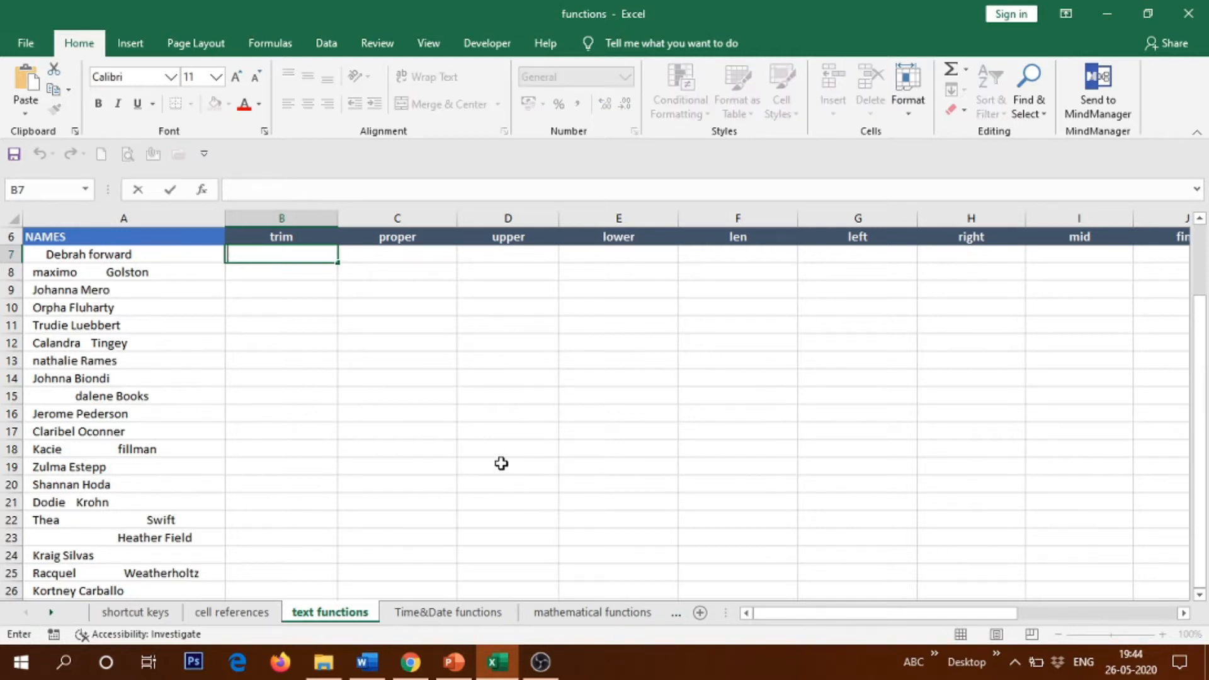
{"action": "type", "text": "="}
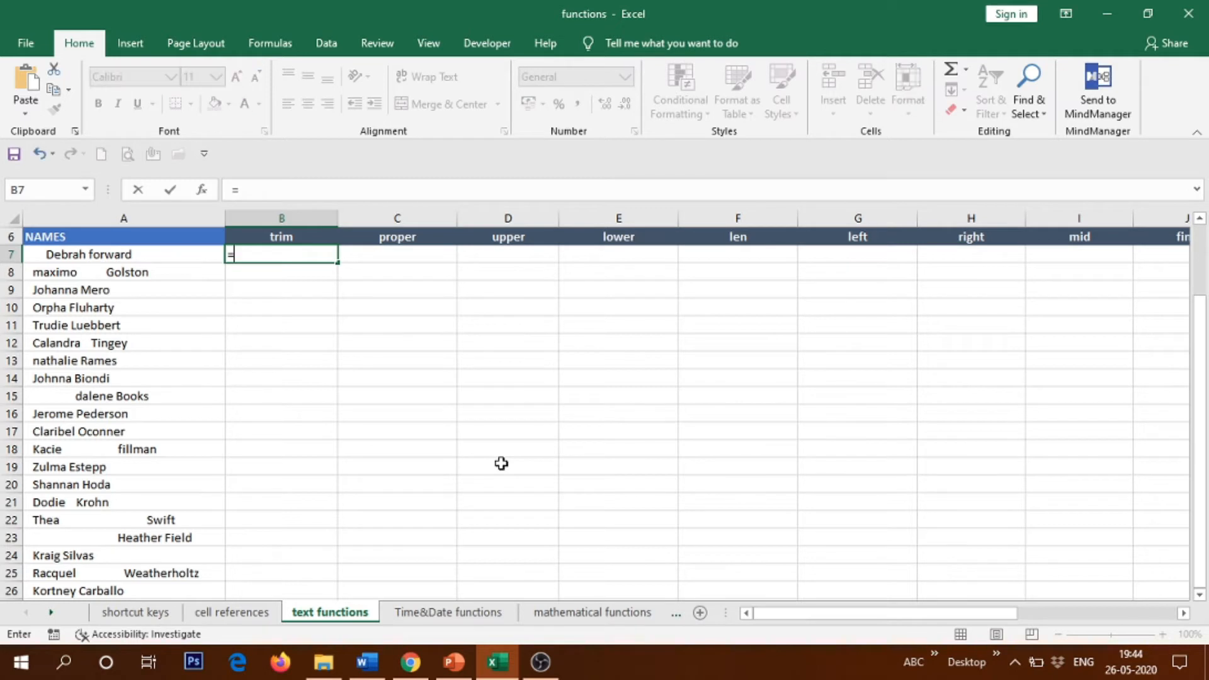
{"action": "type", "text": "trim("}
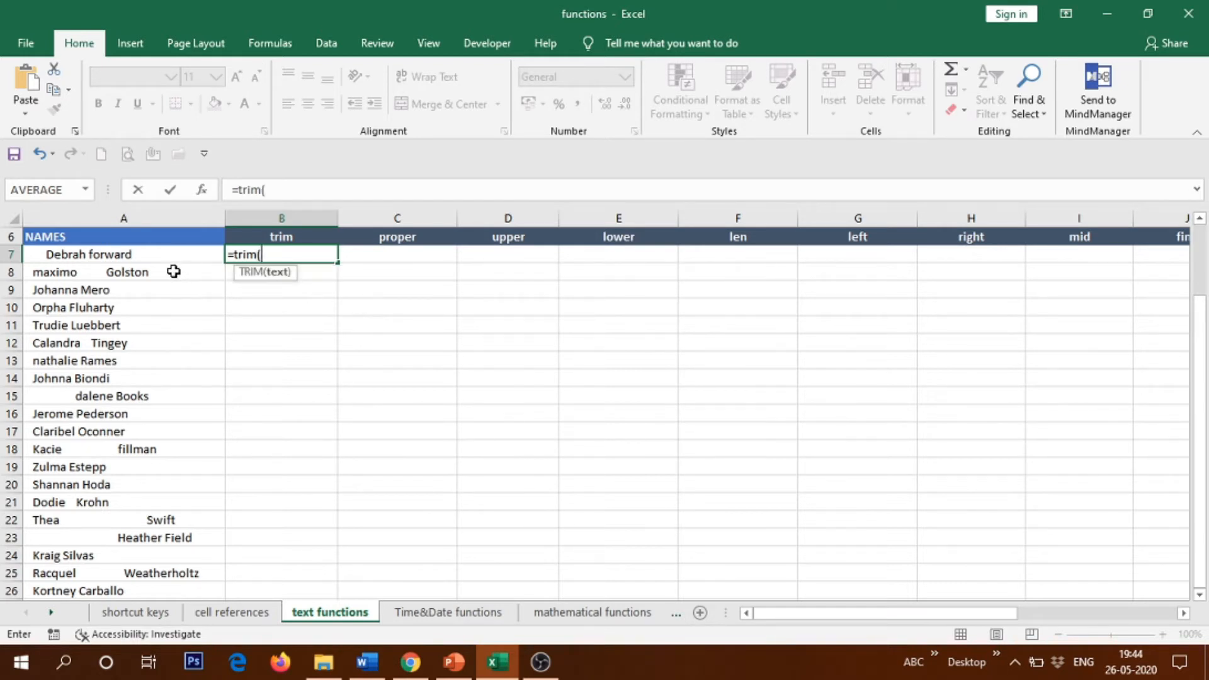
{"action": "left_click", "coordinate": [159, 256]}
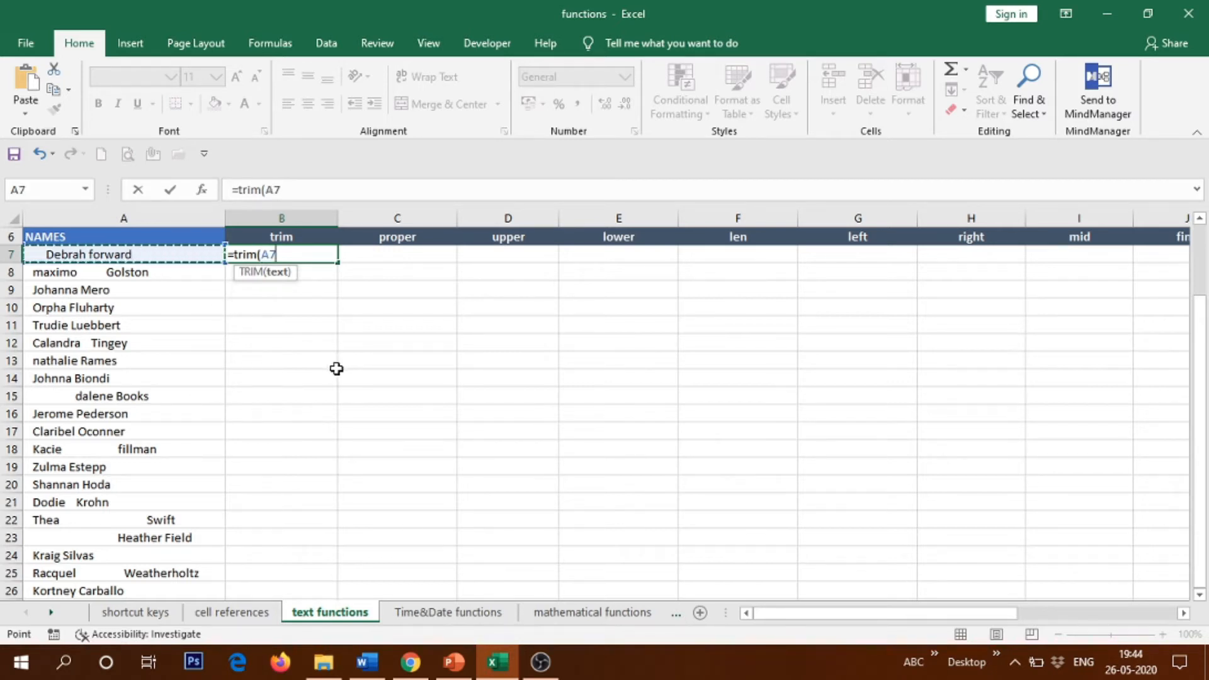
{"action": "type", "text": ")"}
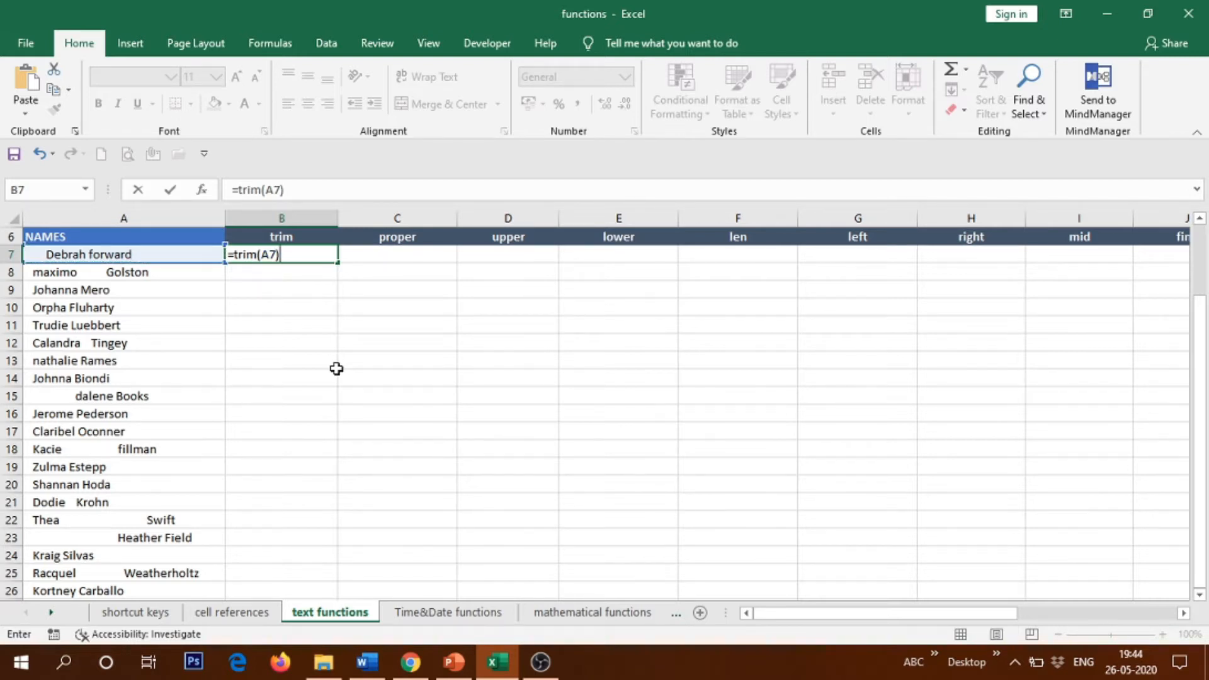
{"action": "key", "text": "Return"}
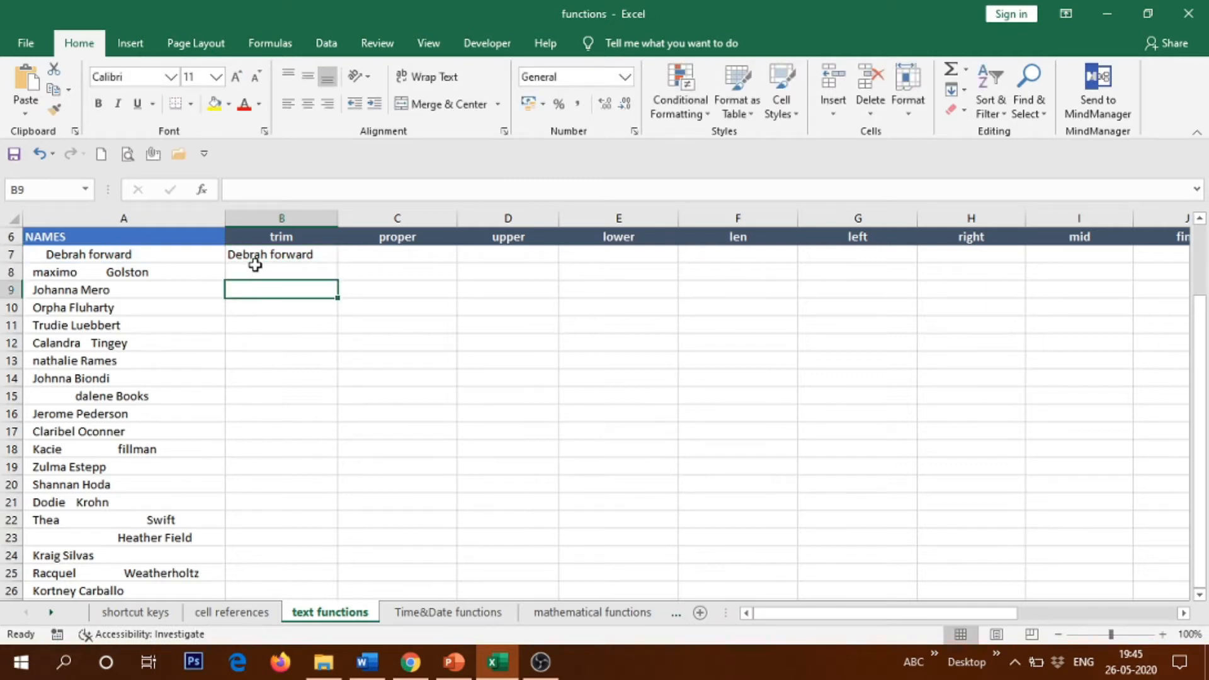
Compare the trimmed entry in B7 with the original in A7 and review its formula.
{"action": "left_click", "coordinate": [253, 258]}
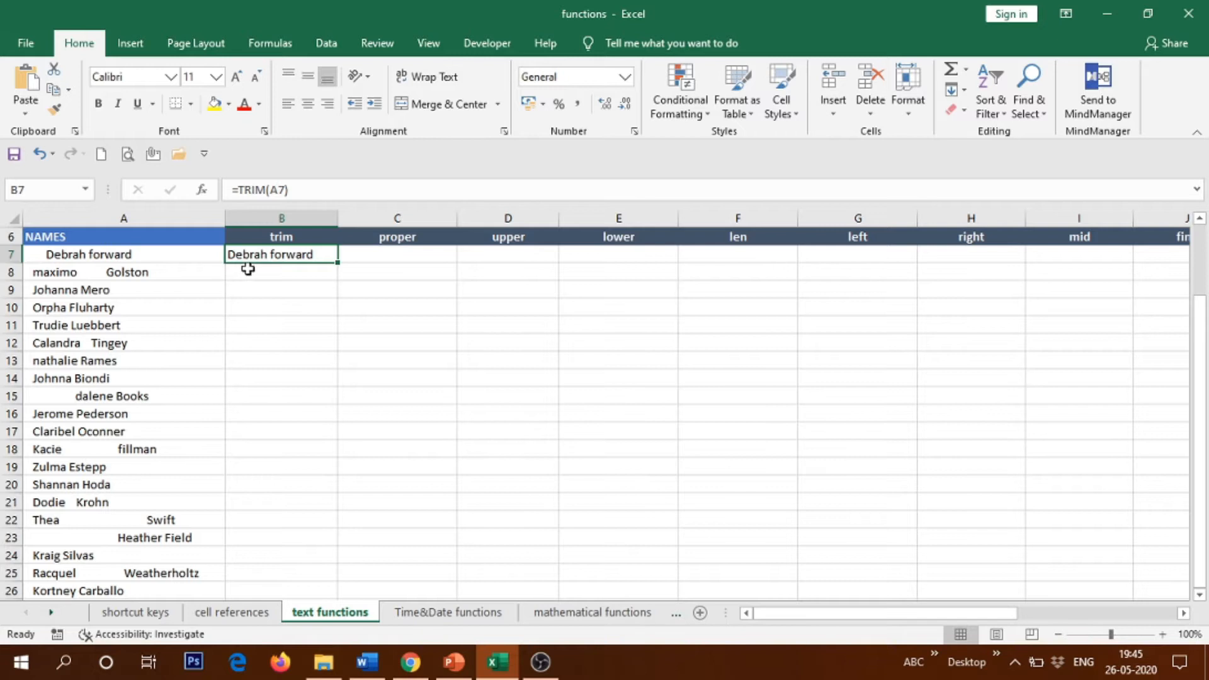
{"action": "left_click", "coordinate": [126, 275]}
{"action": "left_click", "coordinate": [256, 275]}
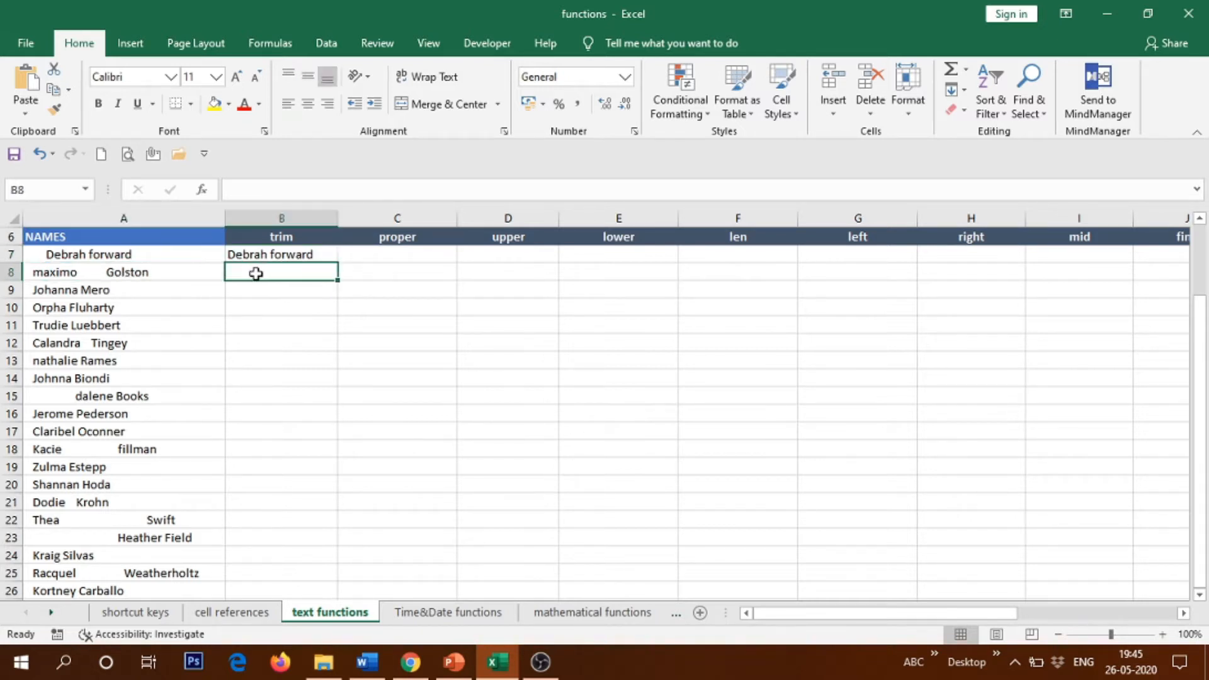
{"action": "left_click", "coordinate": [140, 255]}
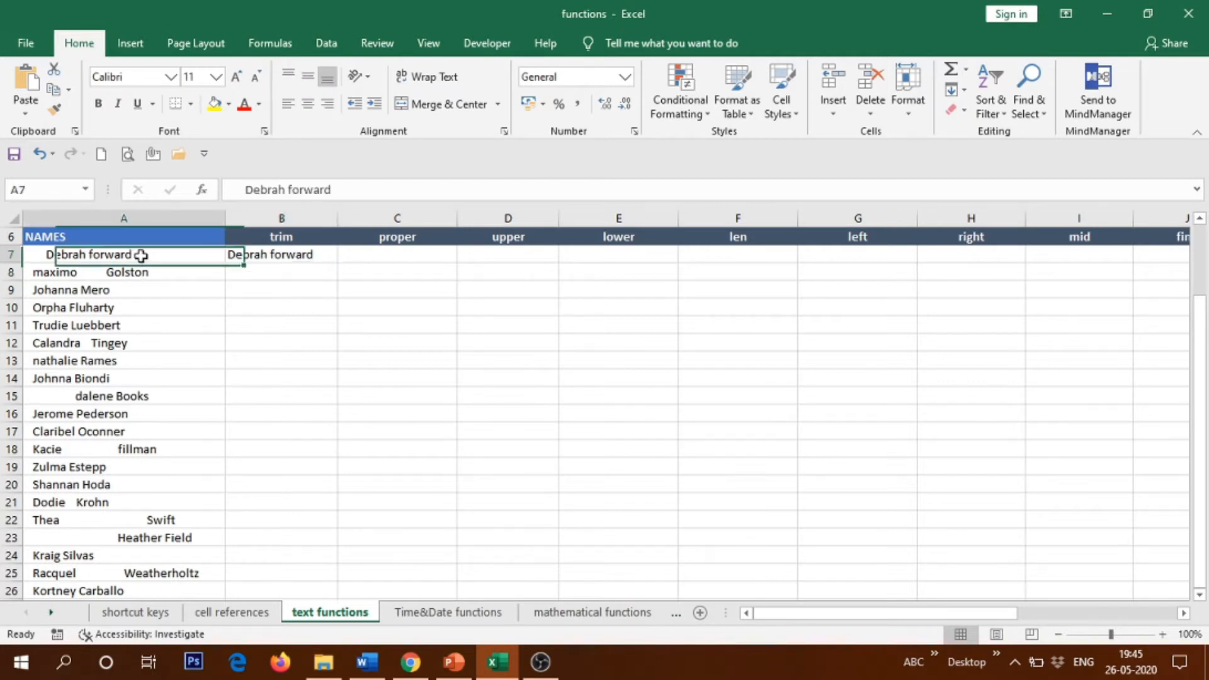
{"action": "left_click", "coordinate": [332, 252]}
{"action": "double_click", "coordinate": [304, 259]}
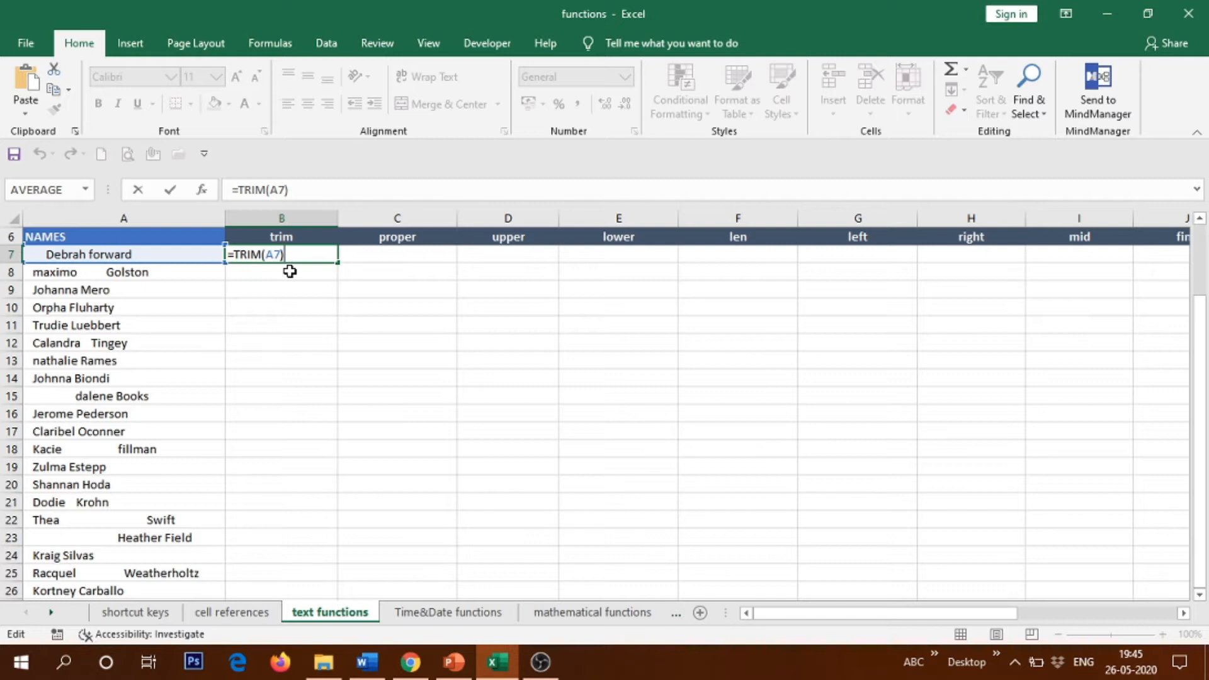
{"action": "key", "text": "Return"}
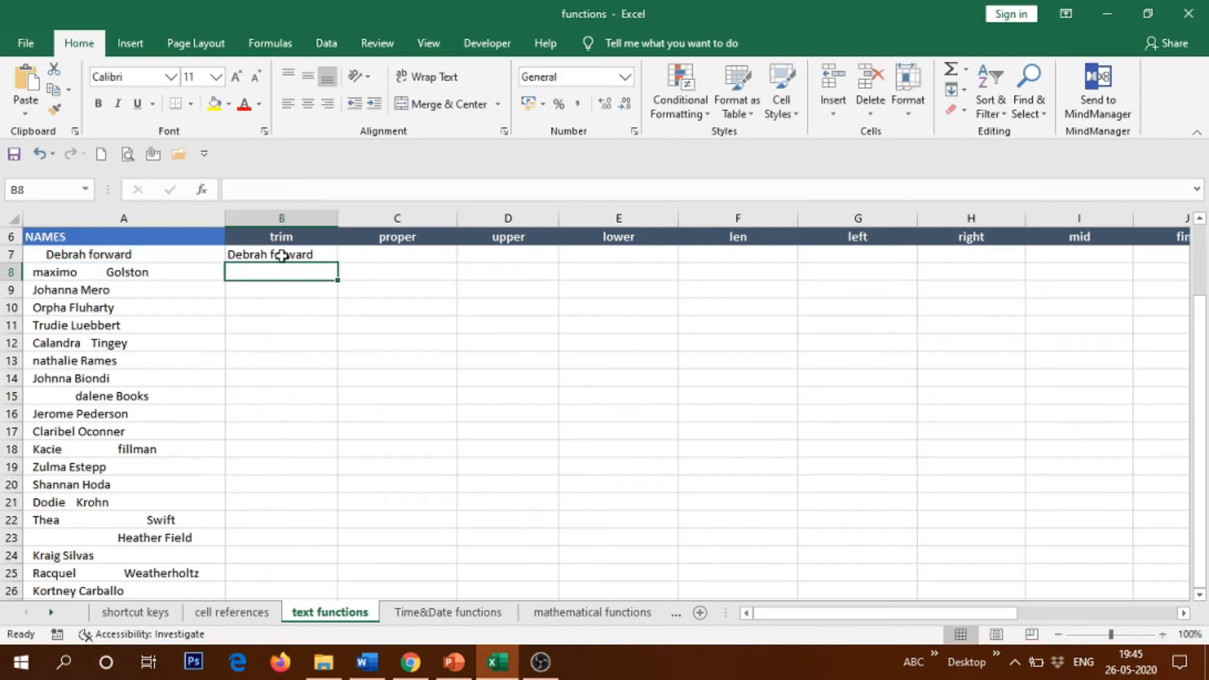
Fill the TRIM formula from B7 down to B26 and check the copied formulas in the trim column.
{"action": "left_click", "coordinate": [281, 255]}
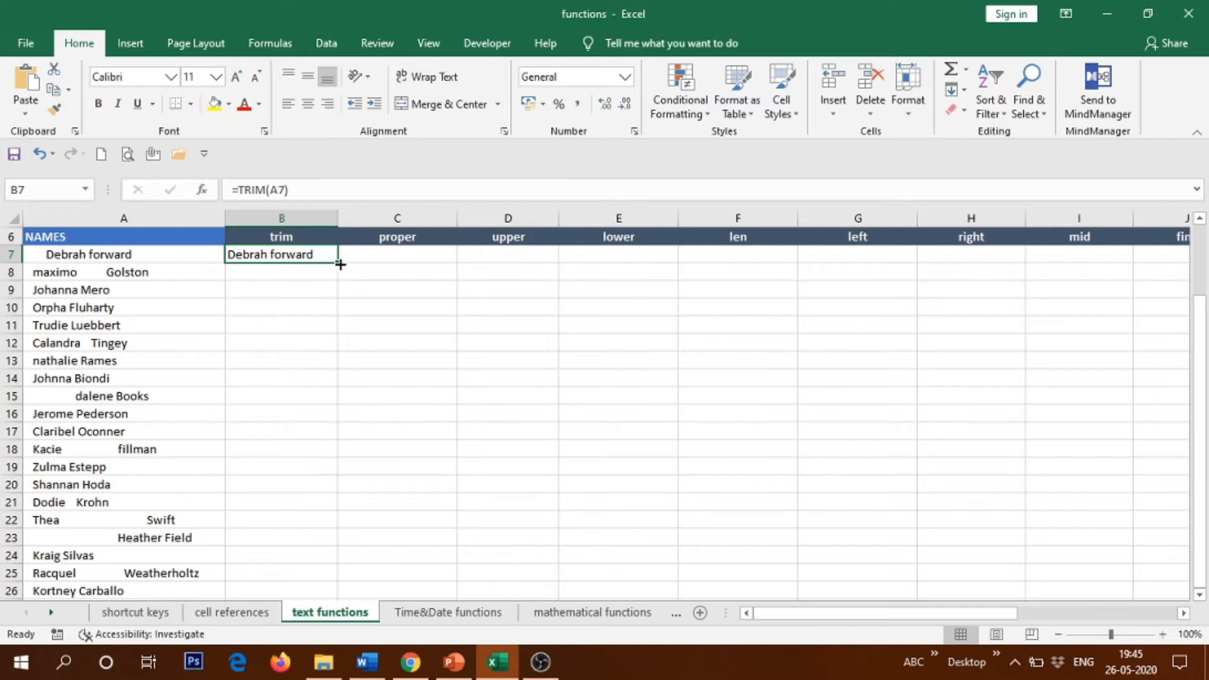
{"action": "left_click_drag", "start_coordinate": [340, 265], "coordinate": [333, 598]}
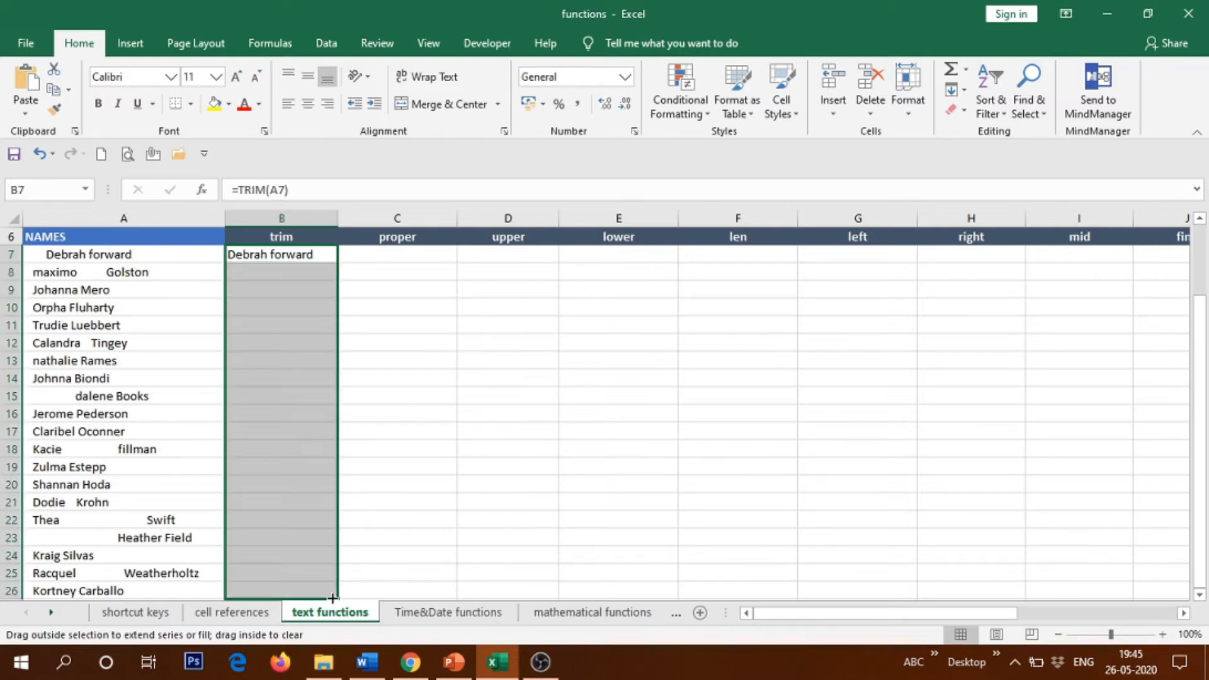
{"action": "left_click", "coordinate": [364, 343]}
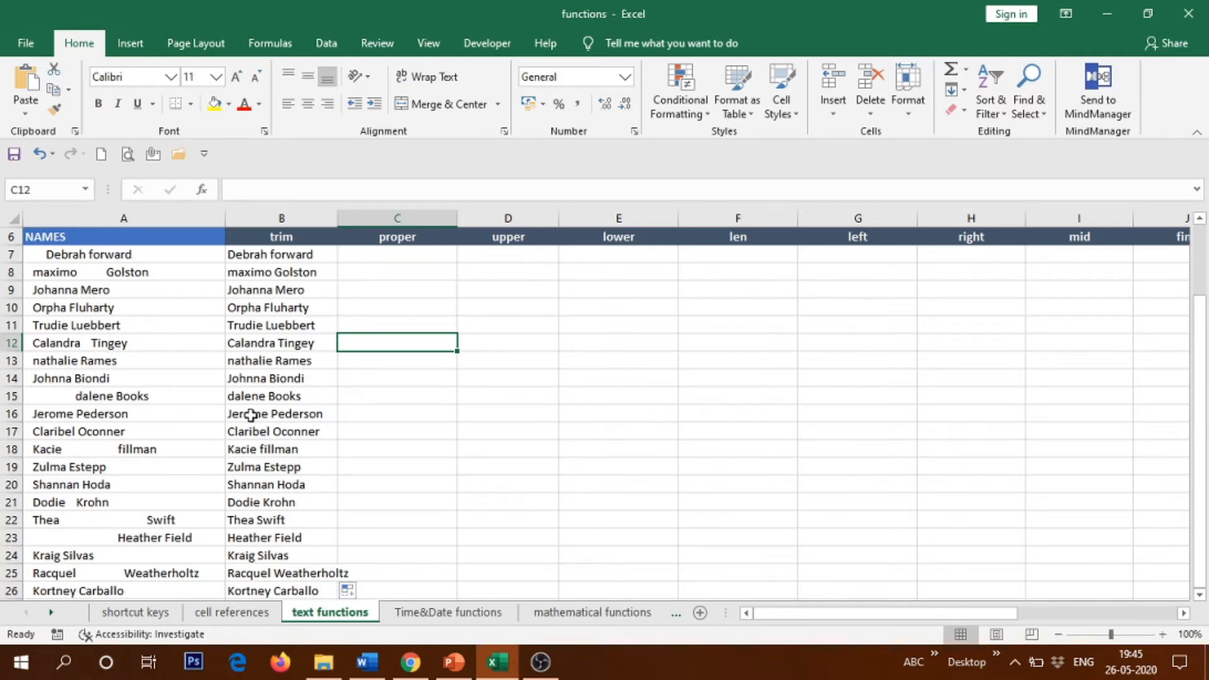
{"action": "double_click", "coordinate": [271, 272]}
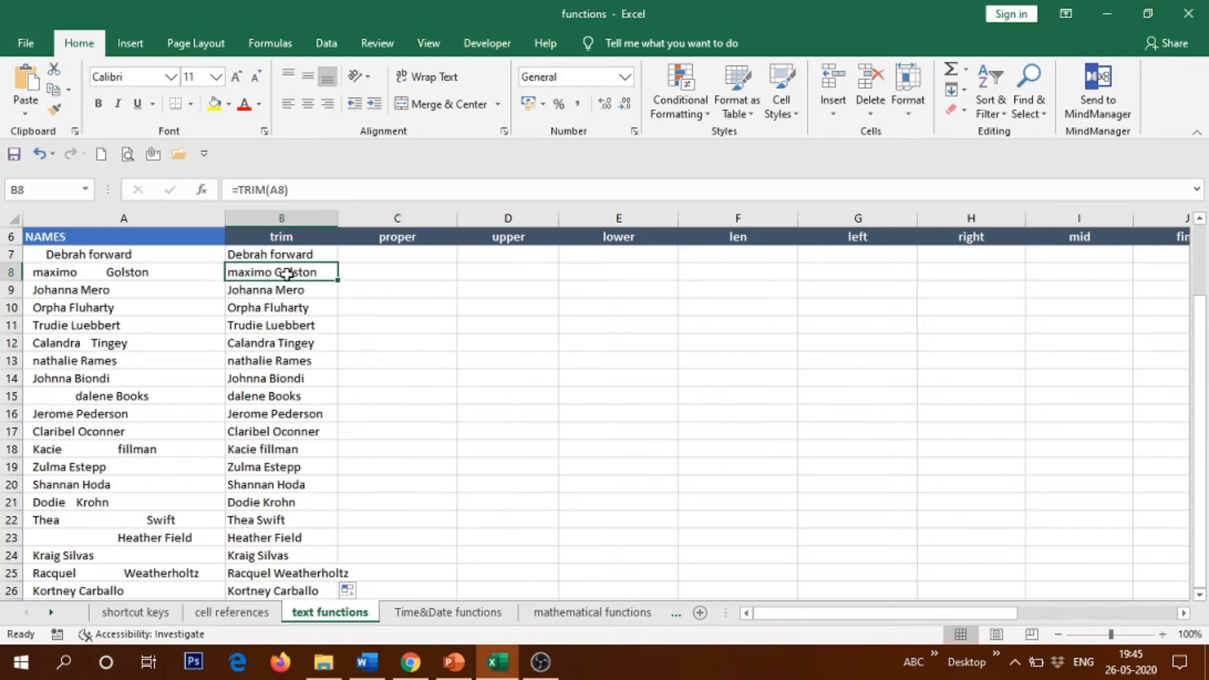
{"action": "left_click", "coordinate": [279, 295]}
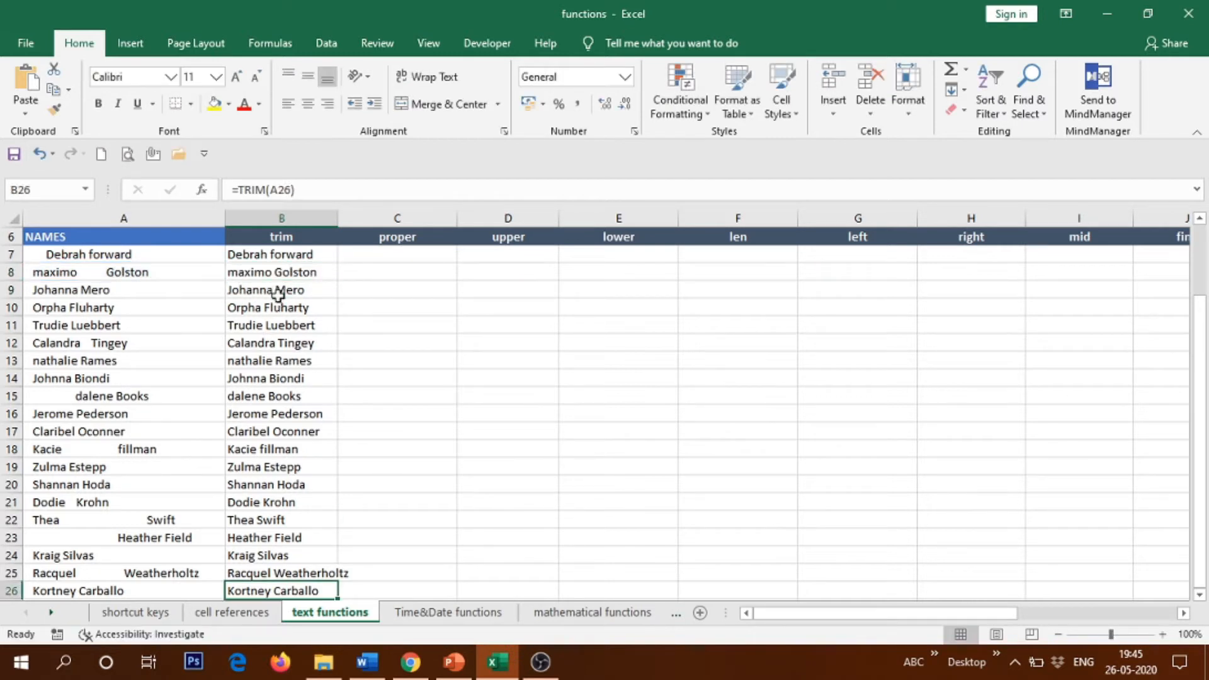
{"action": "double_click", "coordinate": [282, 290]}
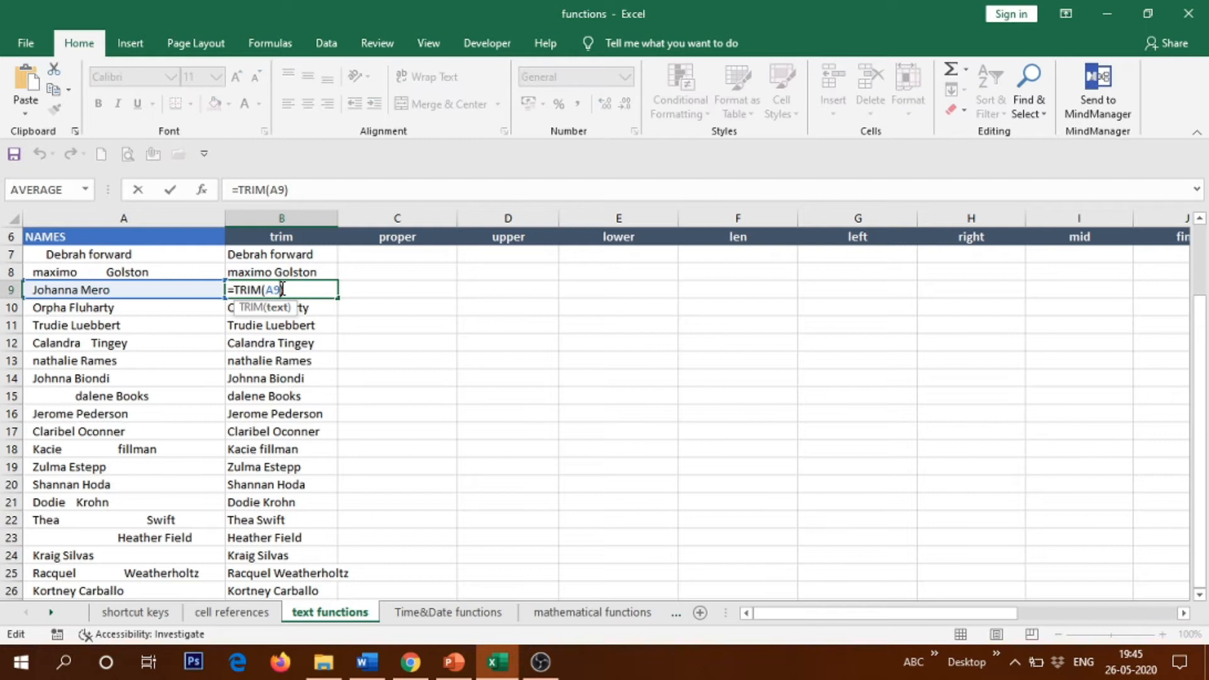
{"action": "double_click", "coordinate": [282, 308]}
{"action": "key", "text": "Escape"}
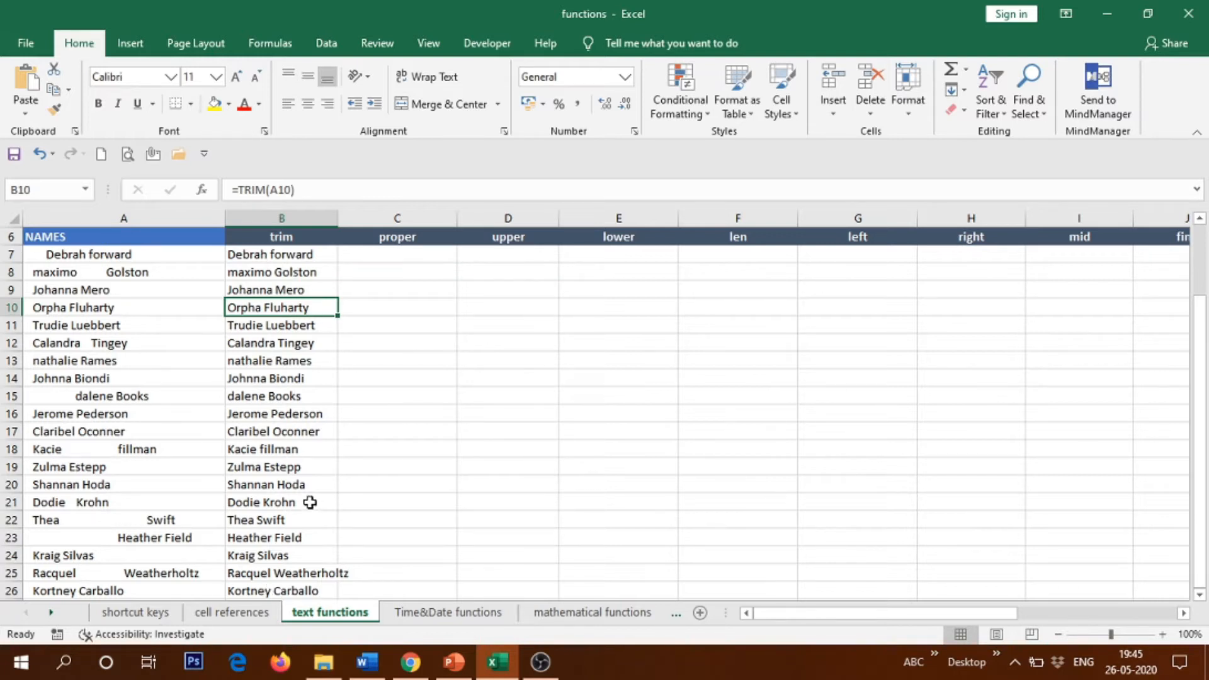
Enter the formula =PROPER(B7) in cell C7 to capitalize each word of the trimmed name.
{"action": "left_click", "coordinate": [401, 252]}
{"action": "left_click", "coordinate": [401, 240]}
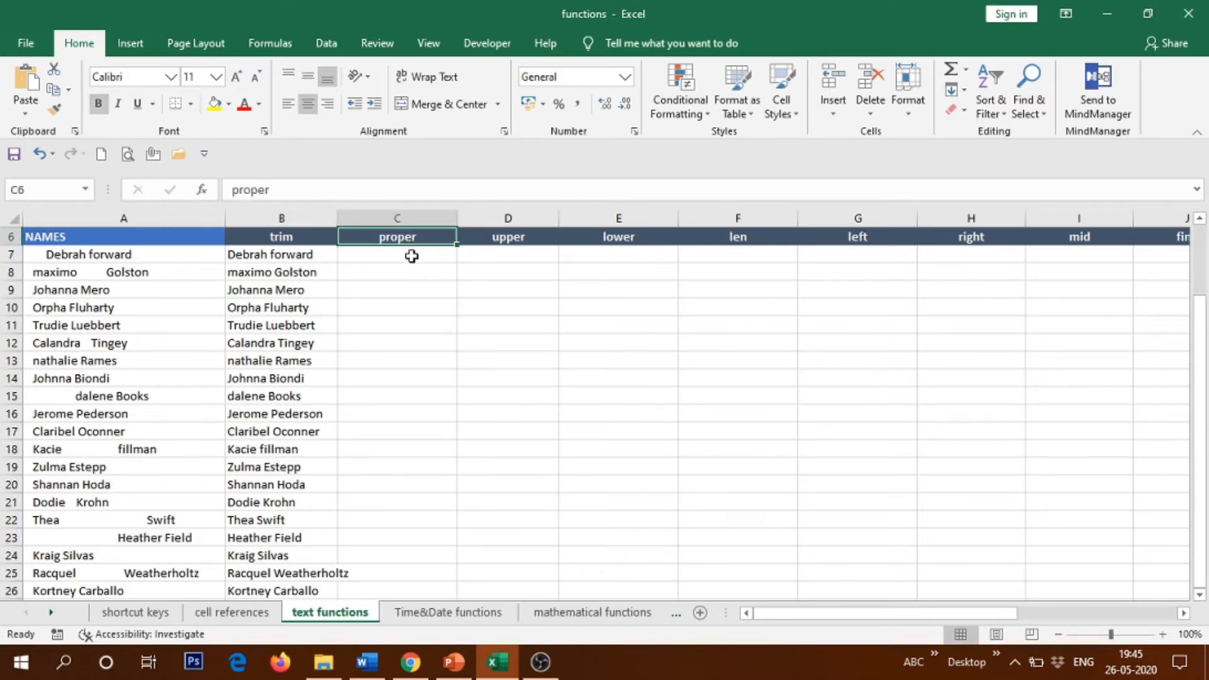
{"action": "left_click", "coordinate": [411, 256]}
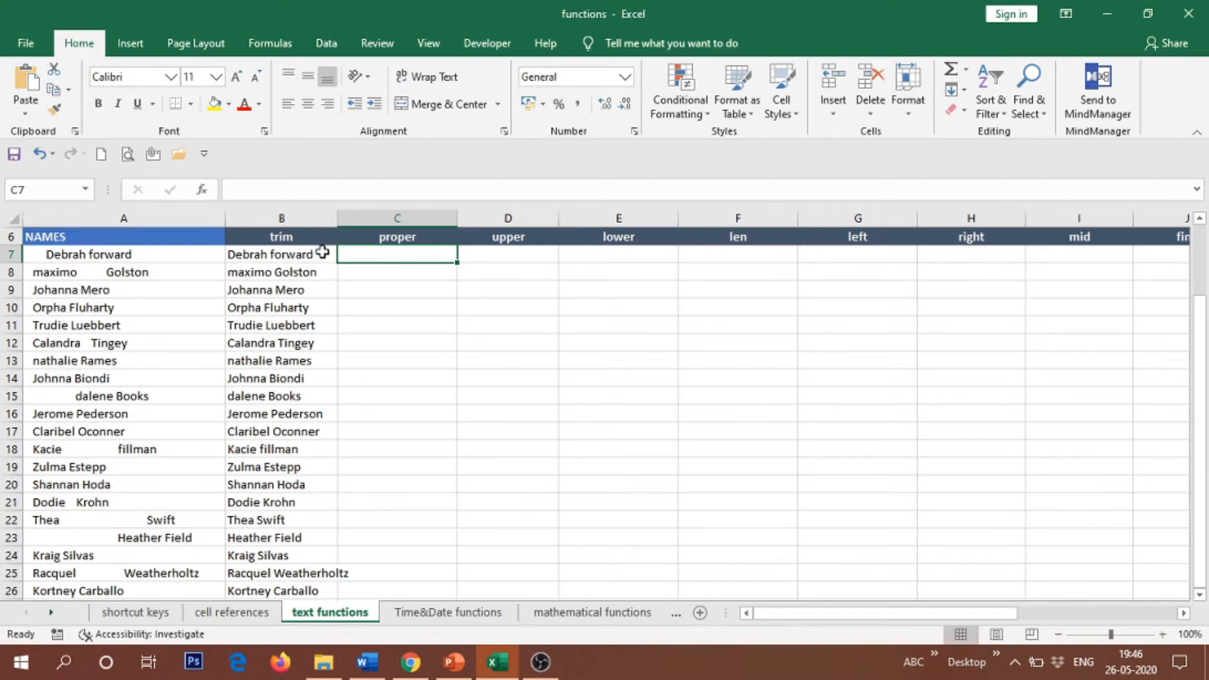
{"action": "double_click", "coordinate": [396, 255]}
{"action": "type", "text": "="}
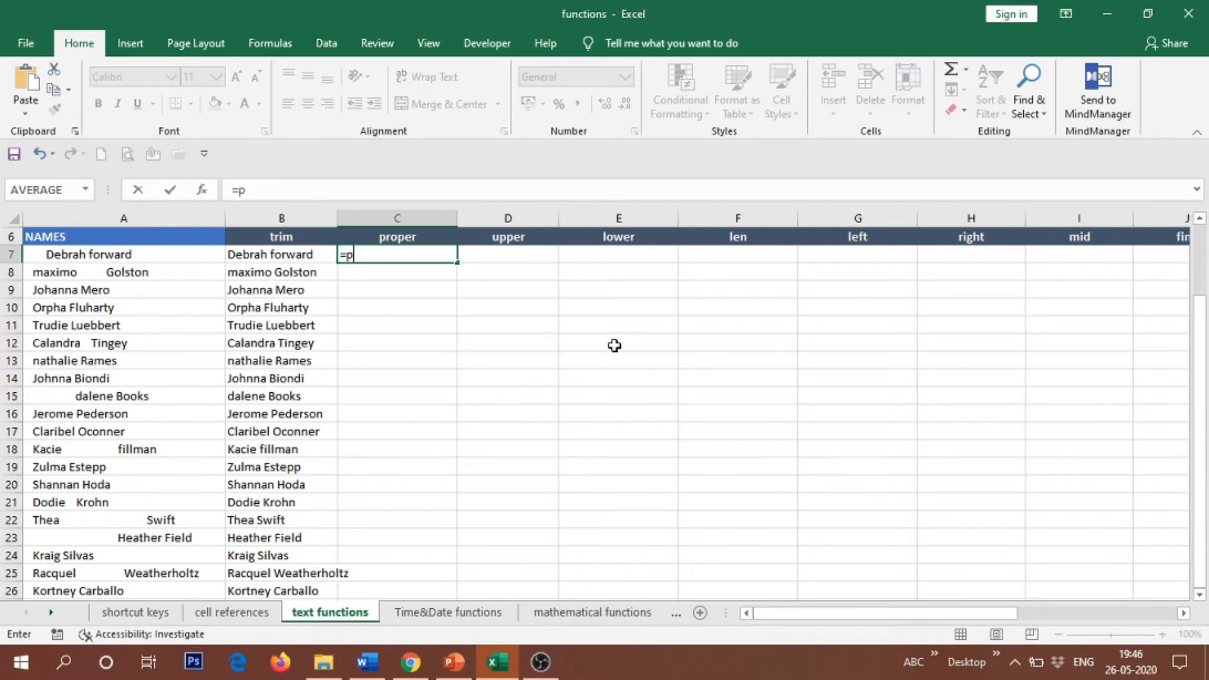
{"action": "type", "text": "proper"}
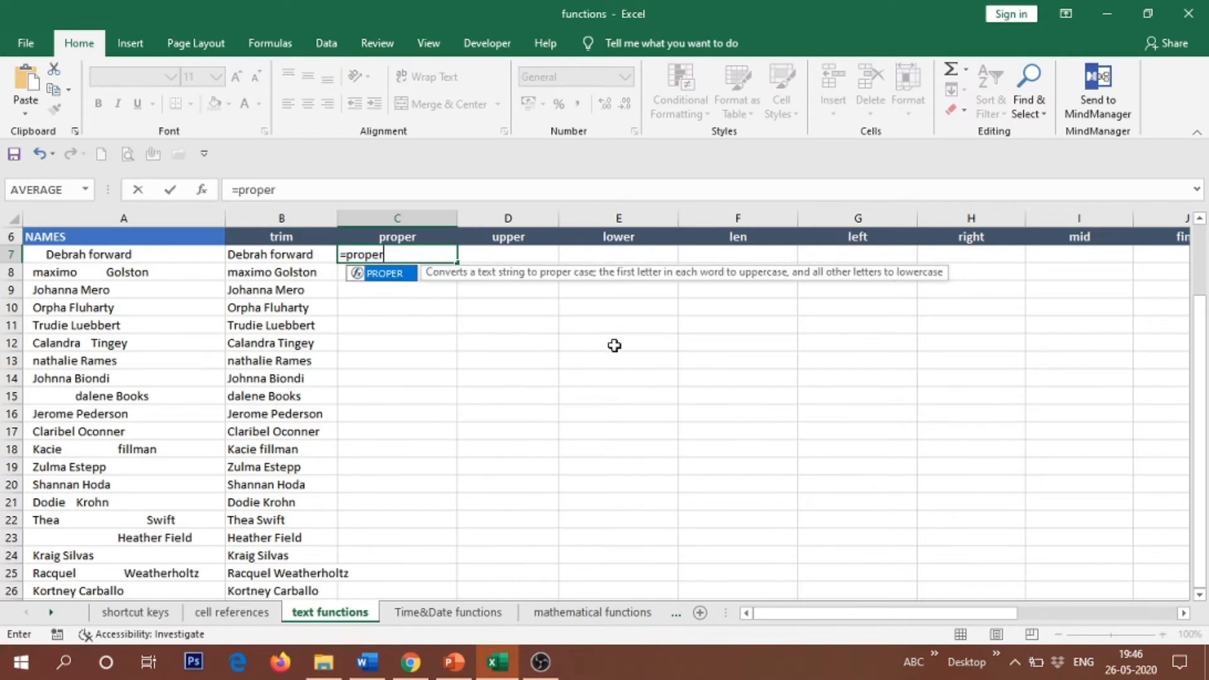
{"action": "type", "text": "("}
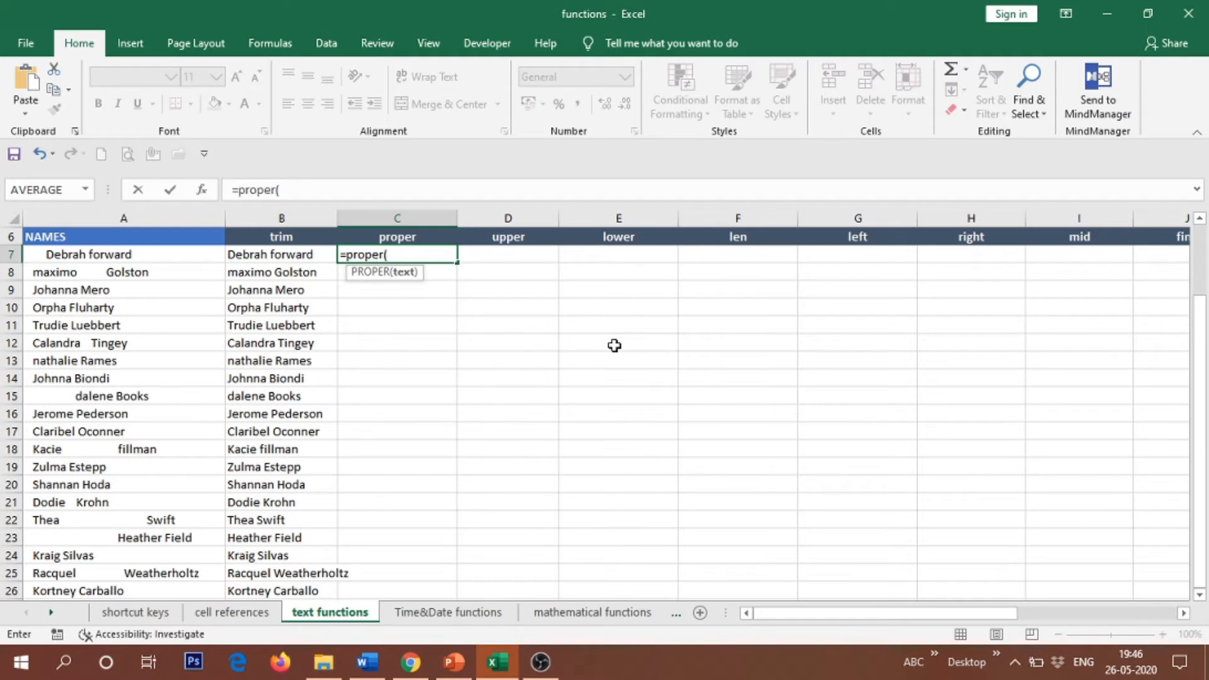
{"action": "left_click", "coordinate": [269, 253]}
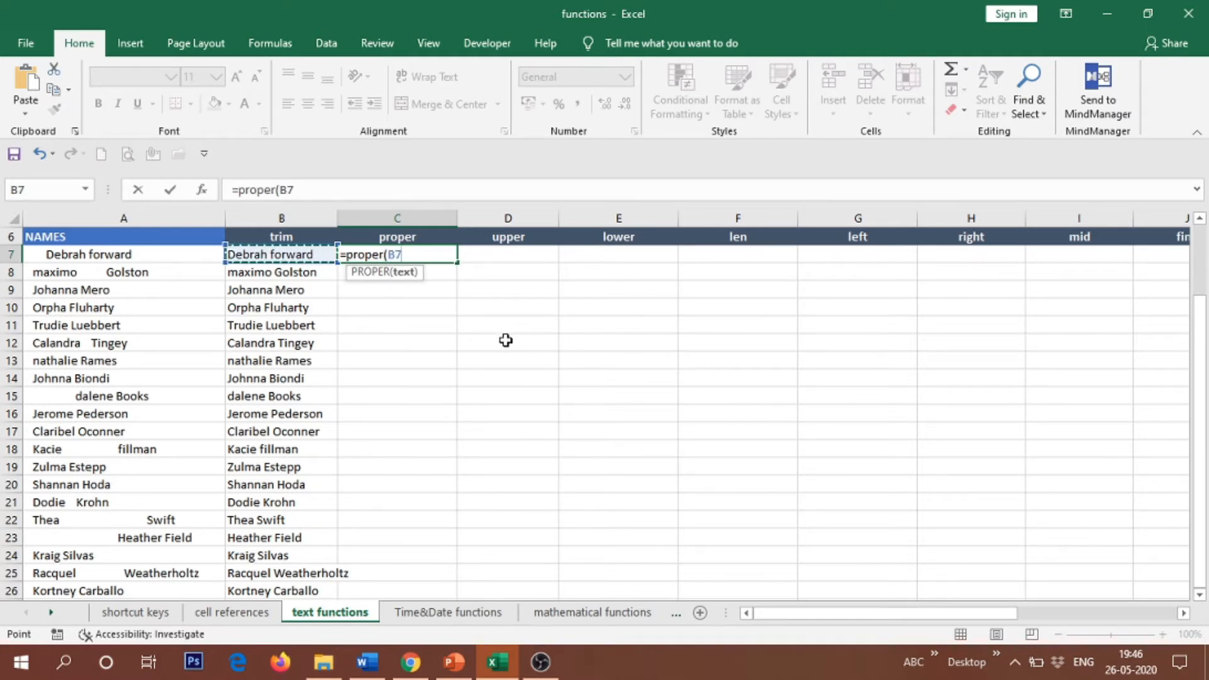
{"action": "key", "text": "Return"}
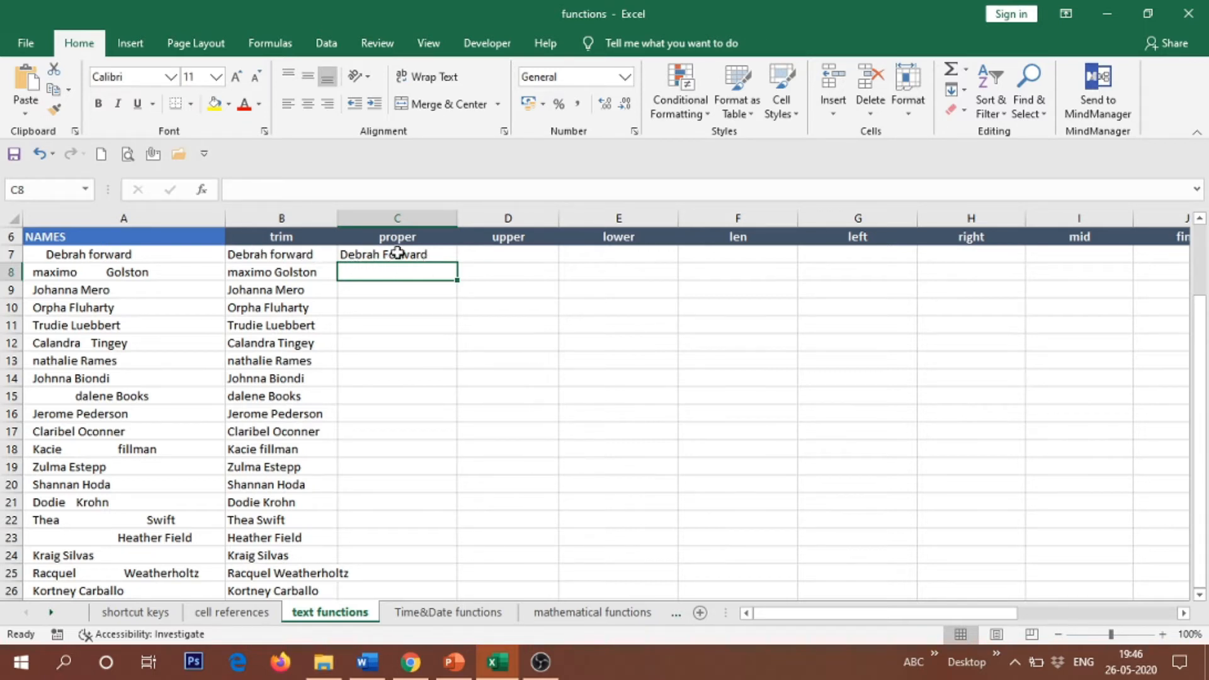
Fill the PROPER formula from C7 down to C26.
{"action": "left_click", "coordinate": [423, 256]}
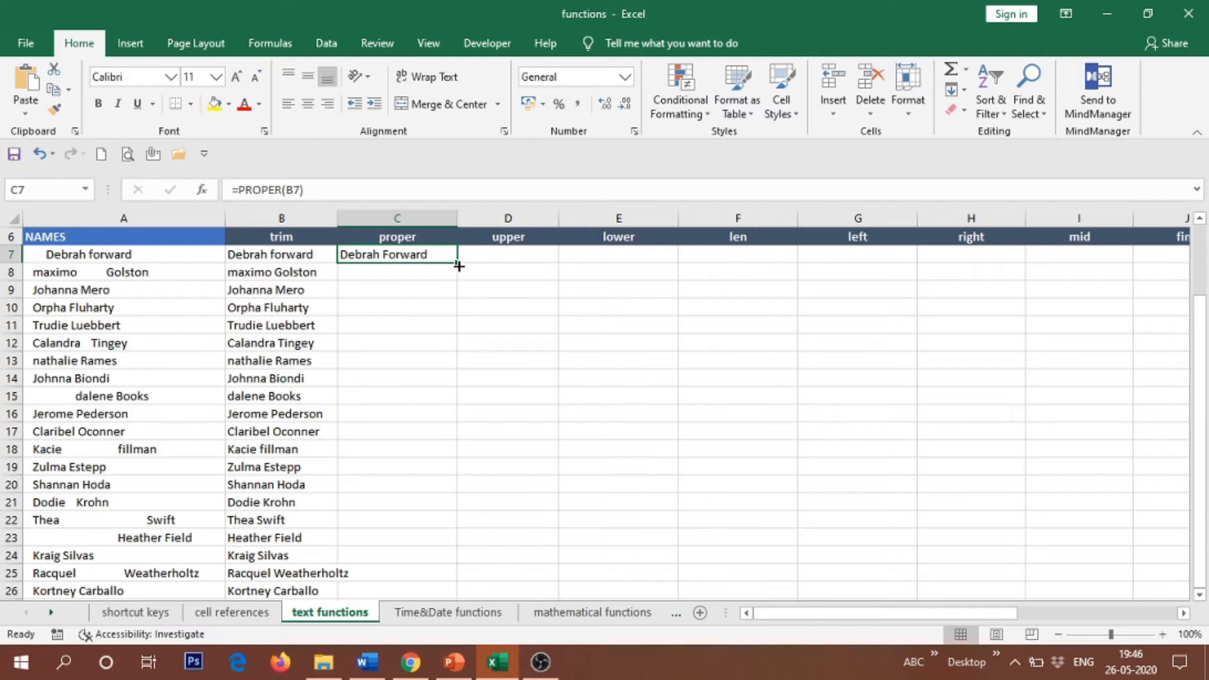
{"action": "left_click_drag", "start_coordinate": [458, 266], "coordinate": [441, 595]}
{"action": "left_click", "coordinate": [575, 504]}
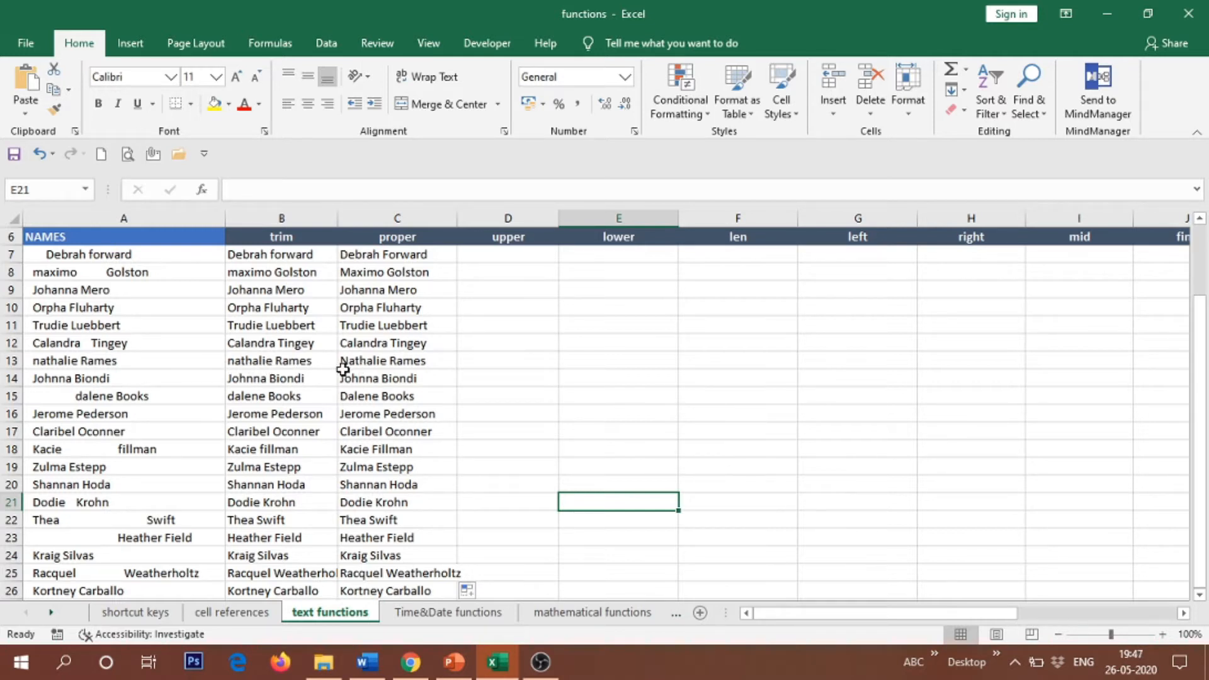
Enter the formula =UPPER(C7) in cell D7 to convert the proper-case name to capitals.
{"action": "left_click", "coordinate": [498, 259]}
{"action": "left_click", "coordinate": [502, 238]}
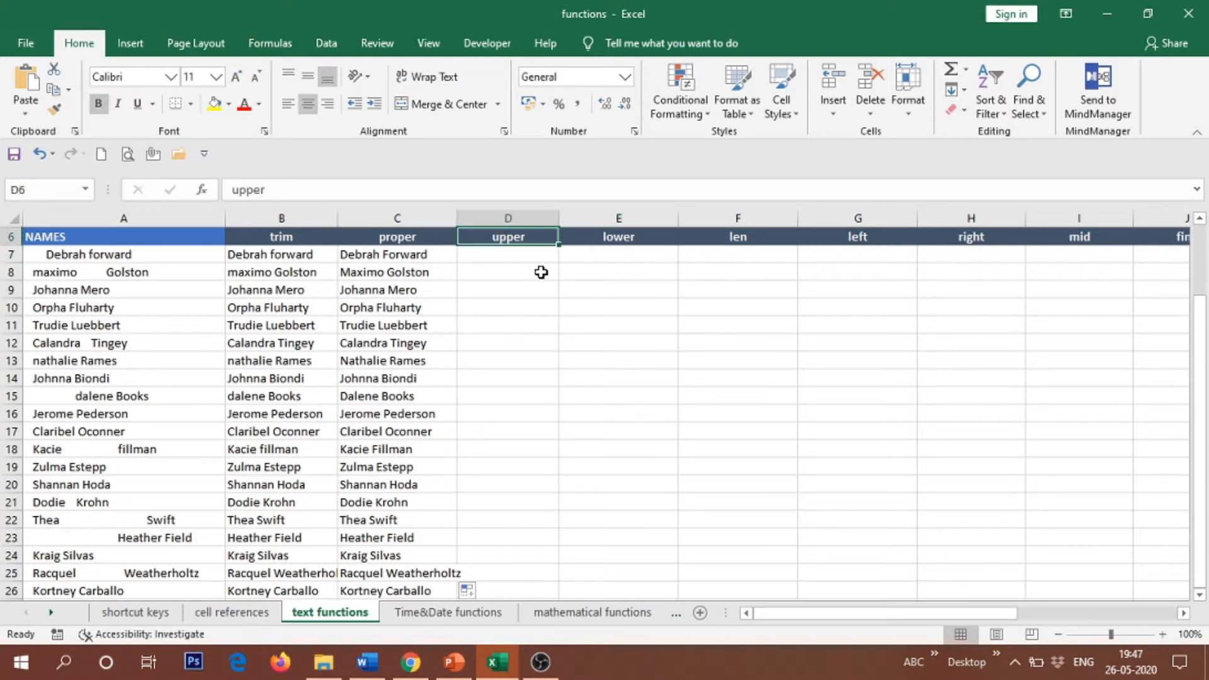
{"action": "left_click", "coordinate": [529, 258]}
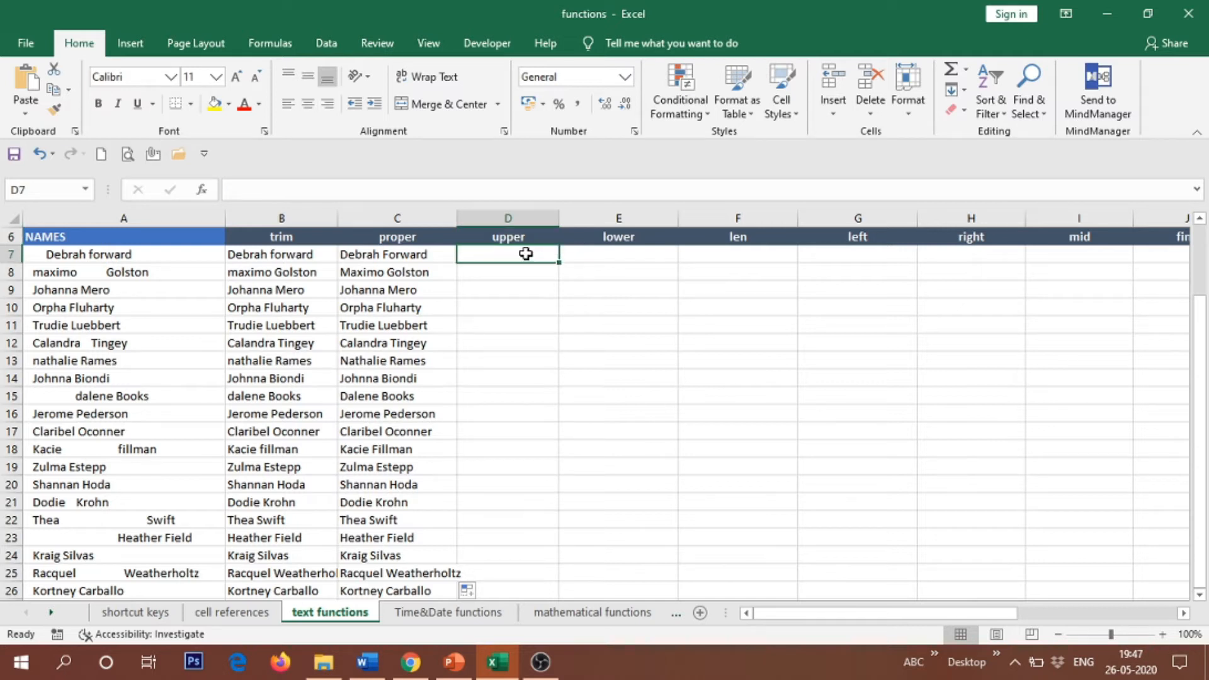
{"action": "type", "text": "=upper("}
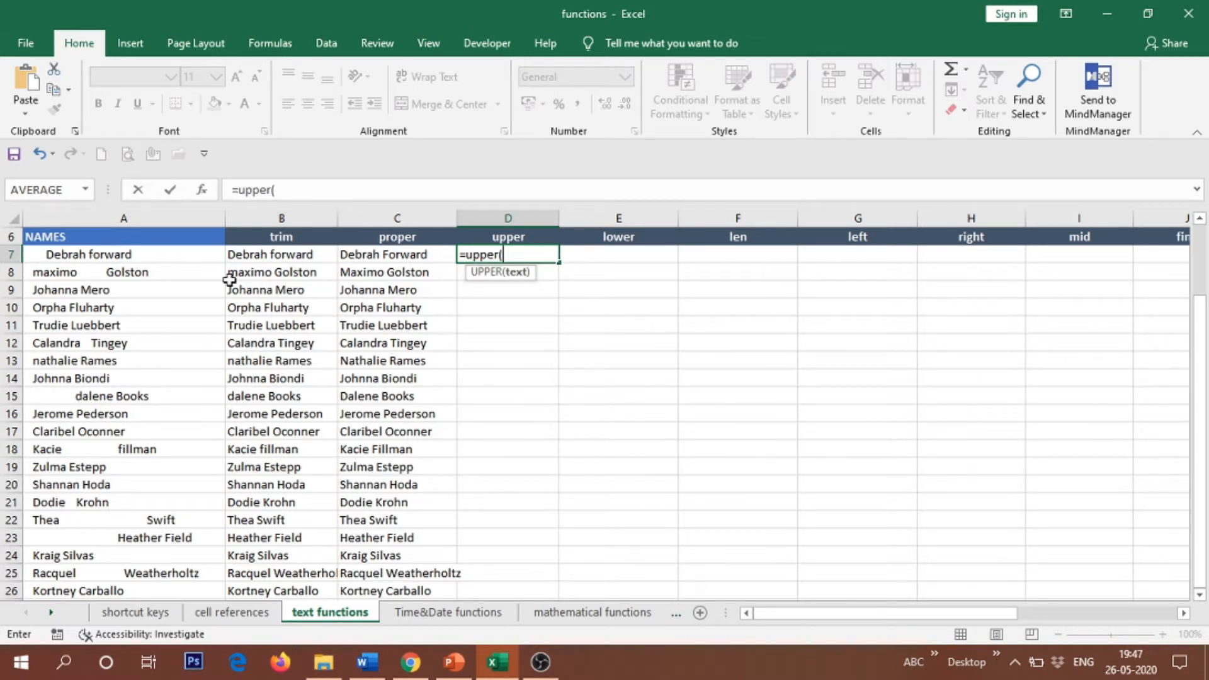
{"action": "left_click", "coordinate": [371, 254]}
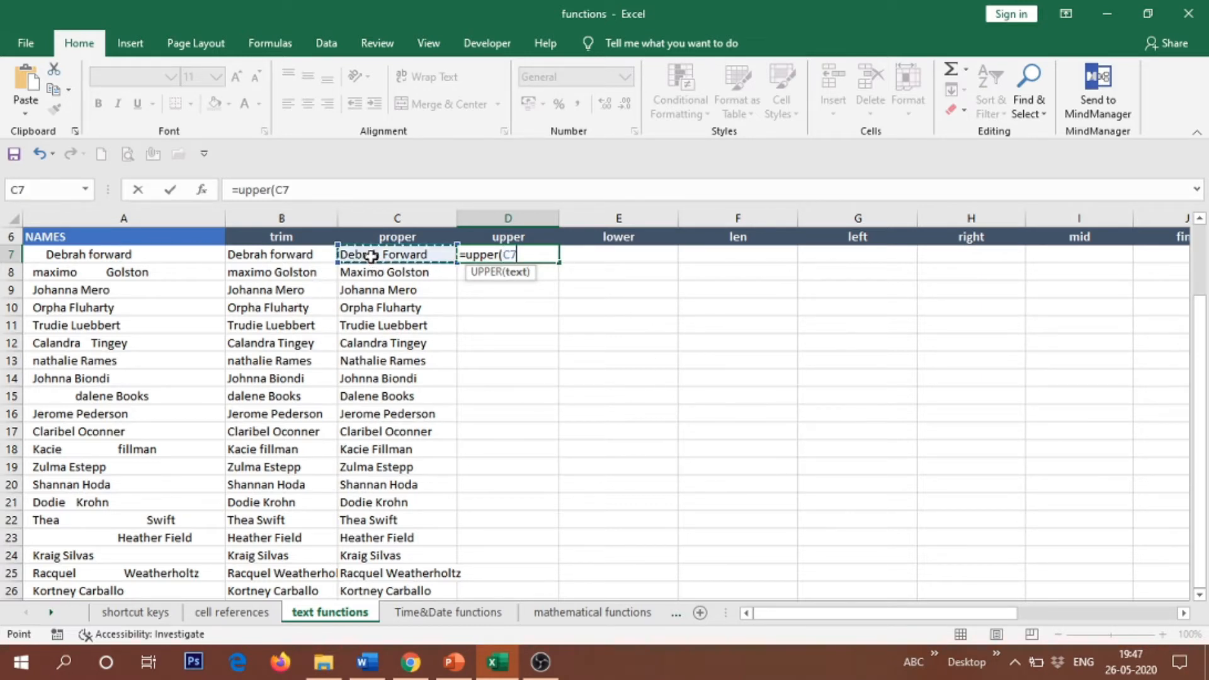
{"action": "type", "text": ")"}
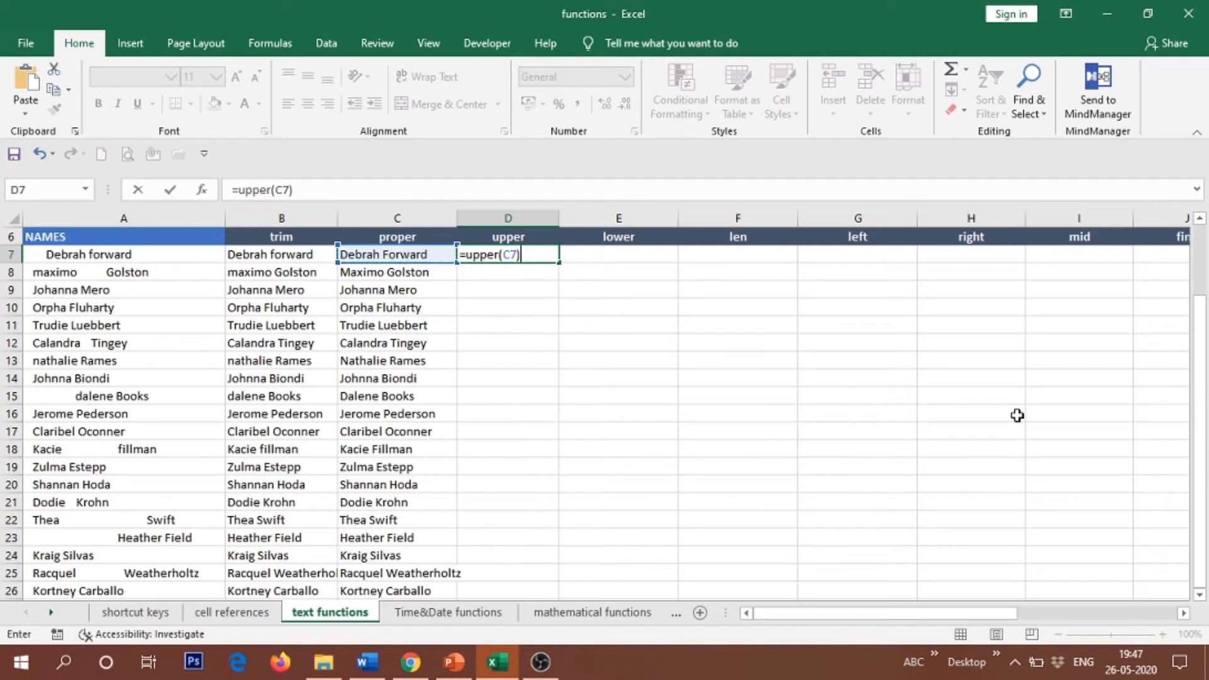
{"action": "key", "text": "Return"}
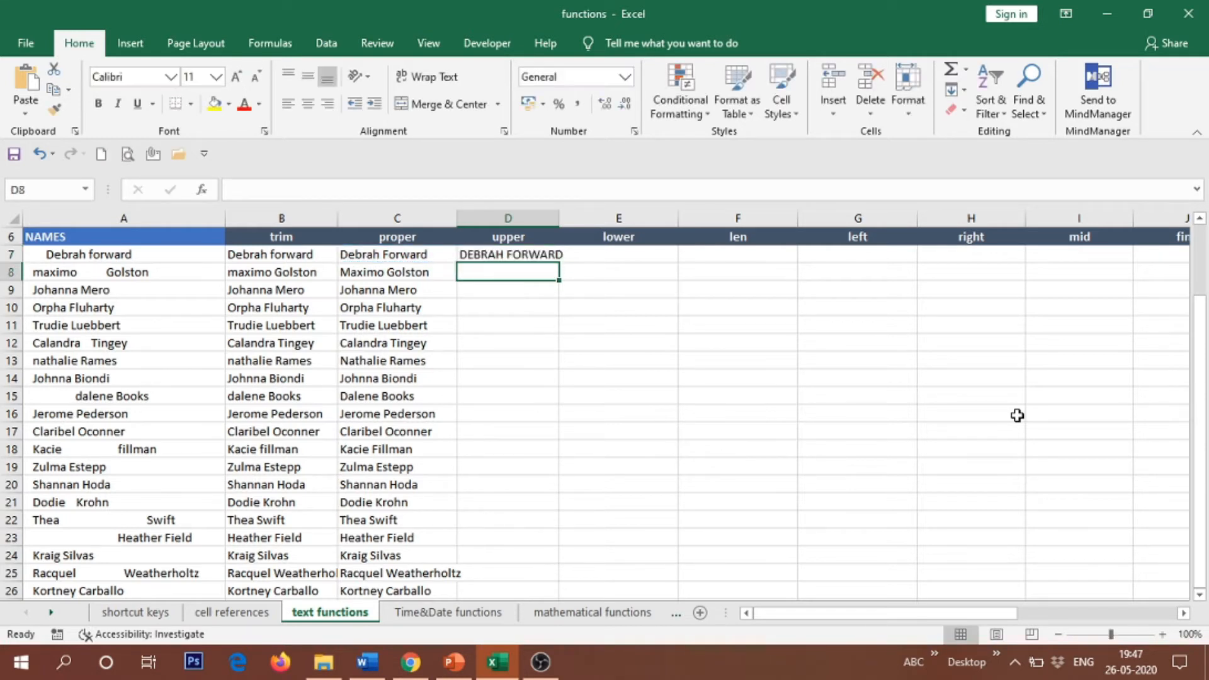
Fill the UPPER formula from D7 down the whole name list and autofit the width of column D.
{"action": "left_click", "coordinate": [535, 253]}
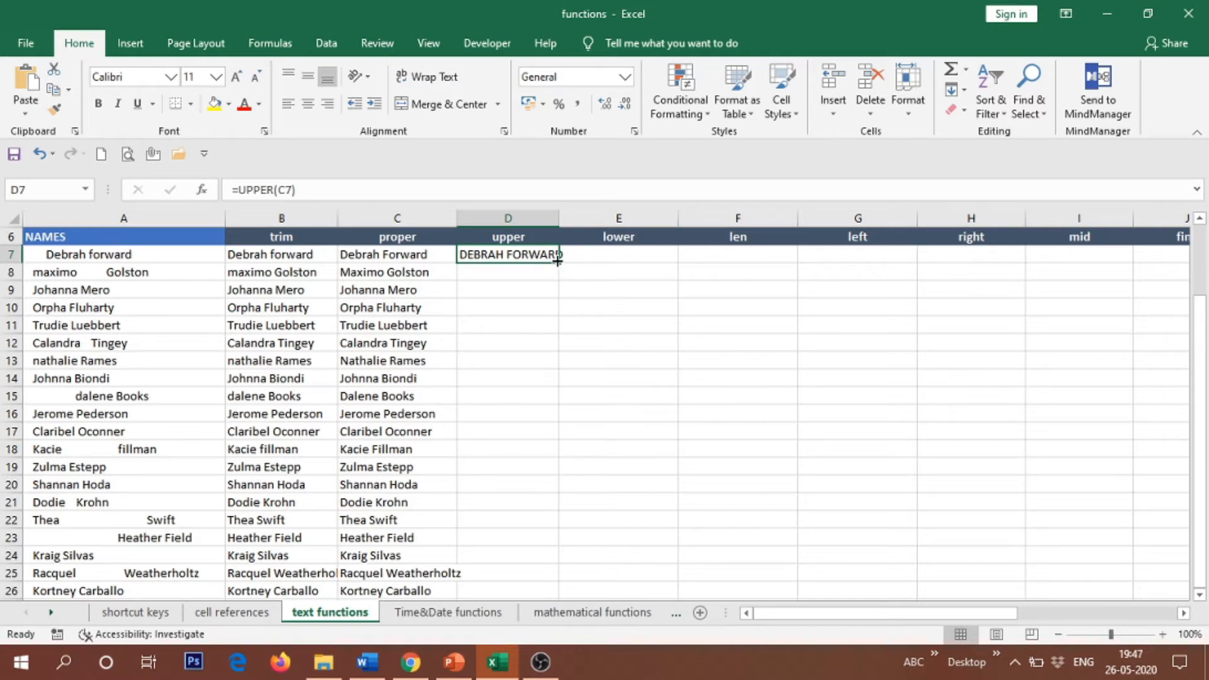
{"action": "left_click_drag", "start_coordinate": [557, 262], "coordinate": [565, 595]}
{"action": "scroll", "coordinate": [667, 435], "scroll_direction": "up", "scroll_amount": 2}
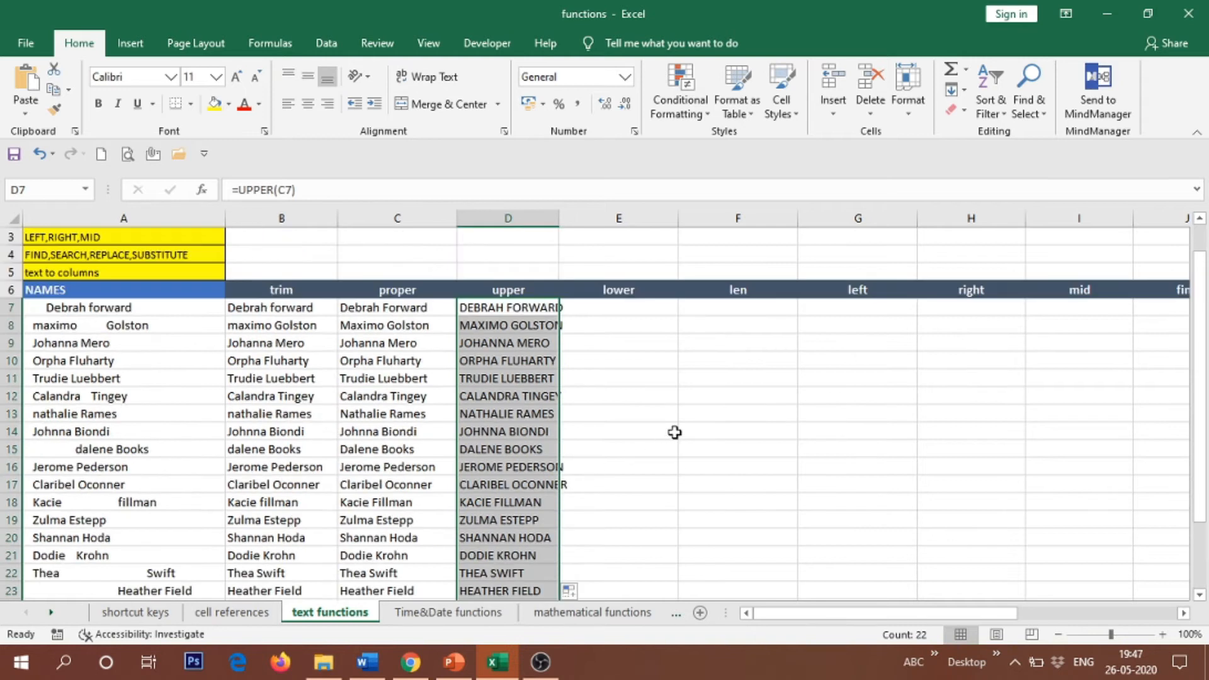
{"action": "left_click", "coordinate": [625, 312]}
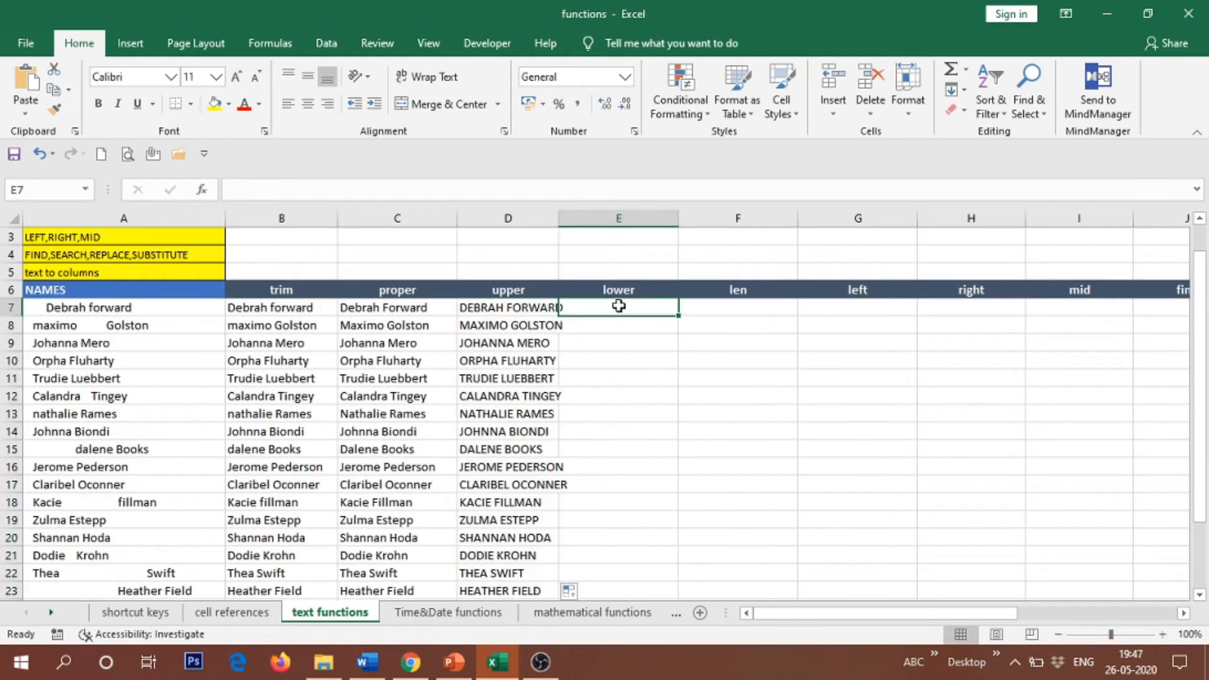
{"action": "double_click", "coordinate": [561, 218]}
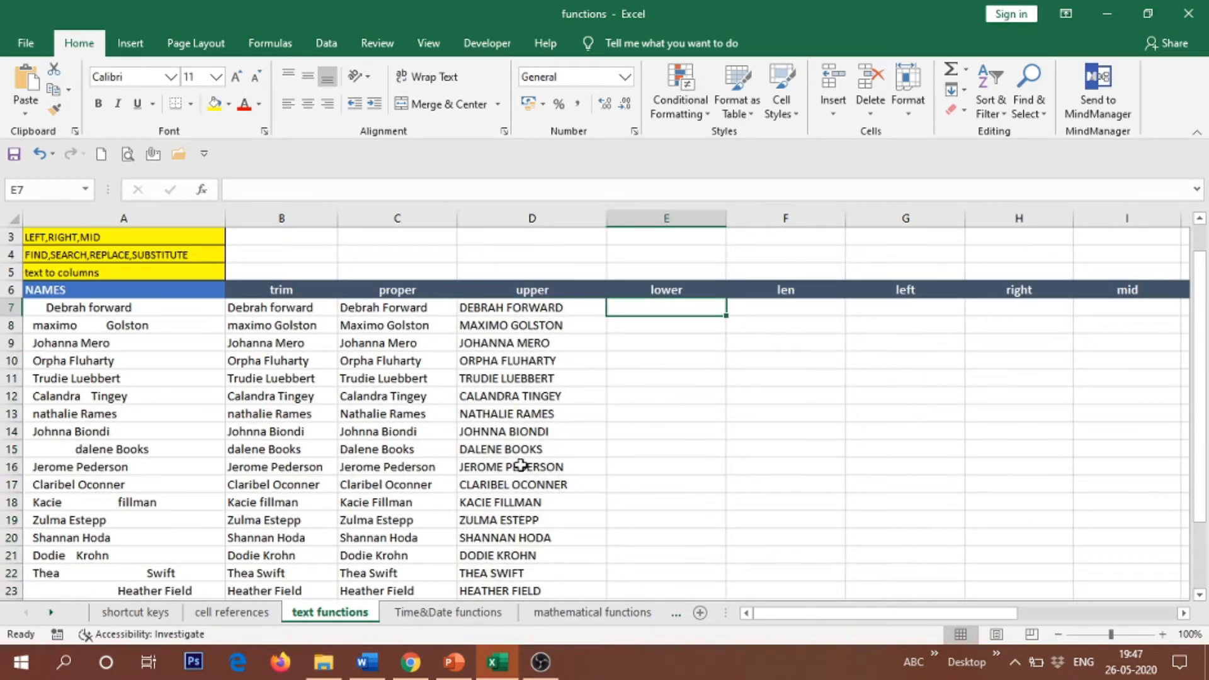
Enter the formula =LOWER(D7) in cell E7 to convert the upper-case name to lowercase.
{"action": "double_click", "coordinate": [654, 308]}
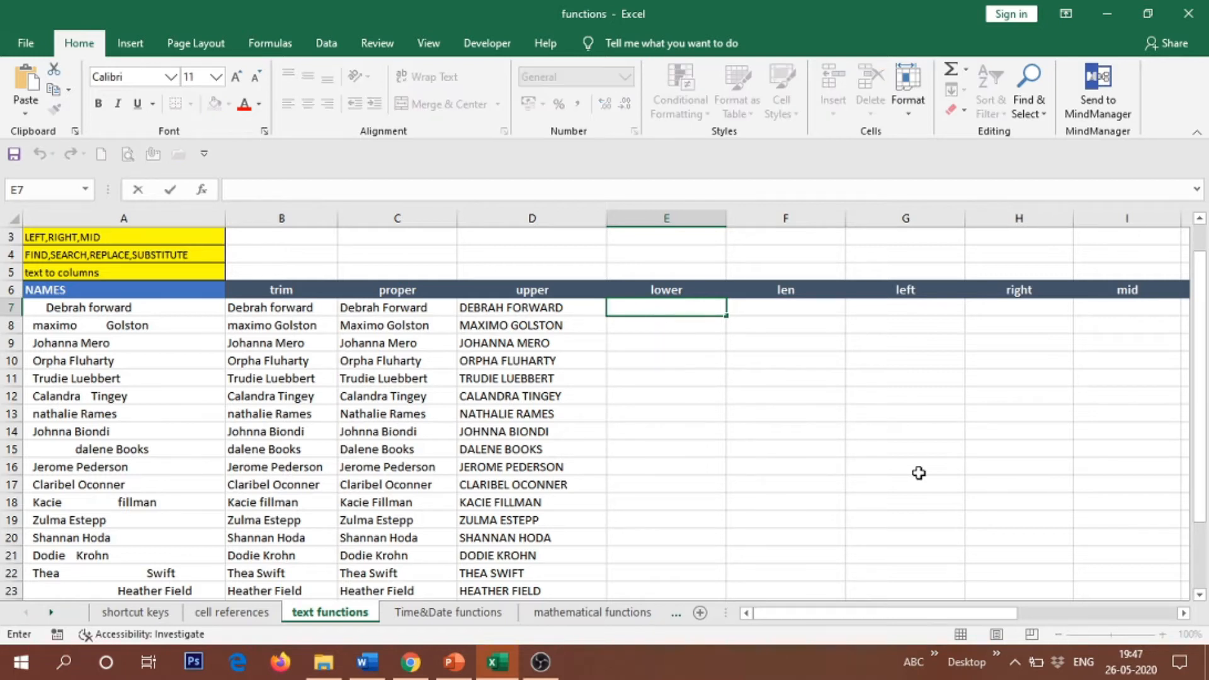
{"action": "type", "text": "=lowe"}
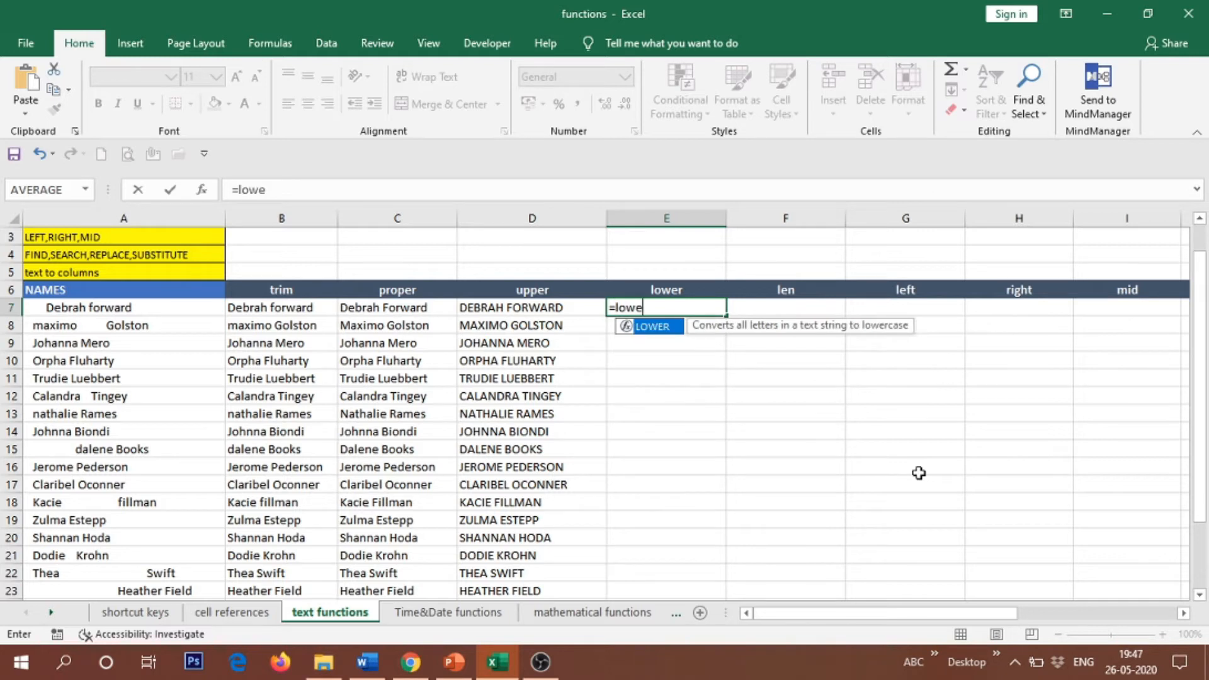
{"action": "type", "text": "r("}
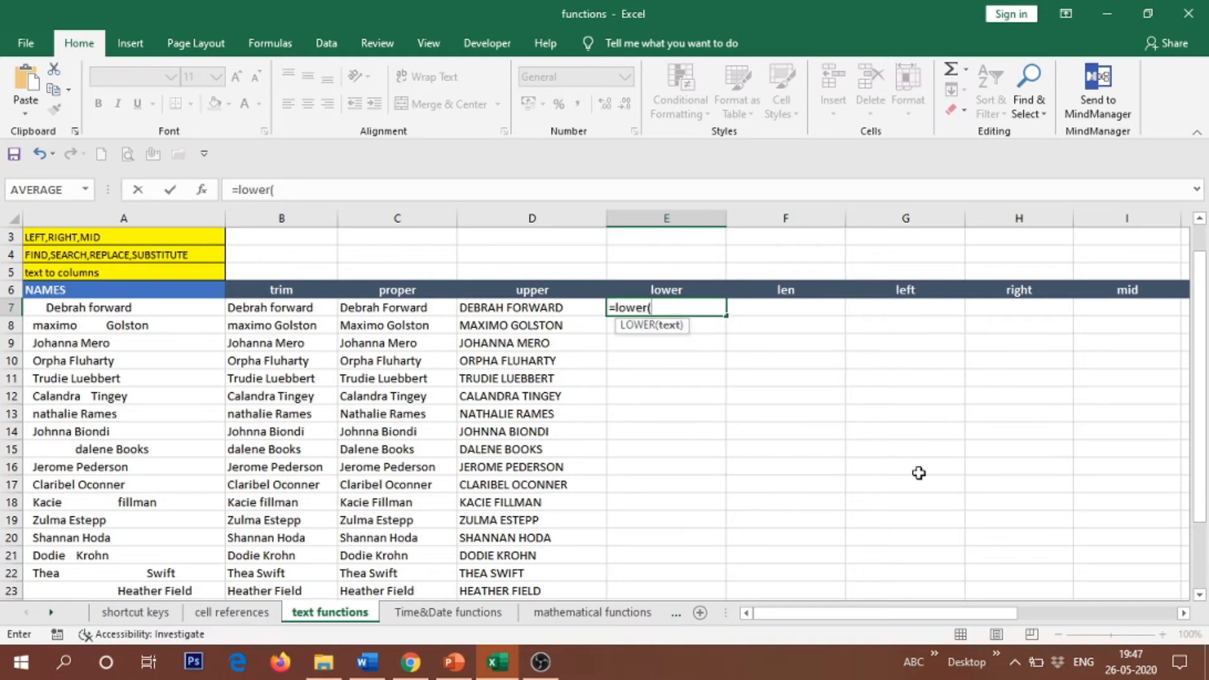
{"action": "left_click", "coordinate": [534, 310]}
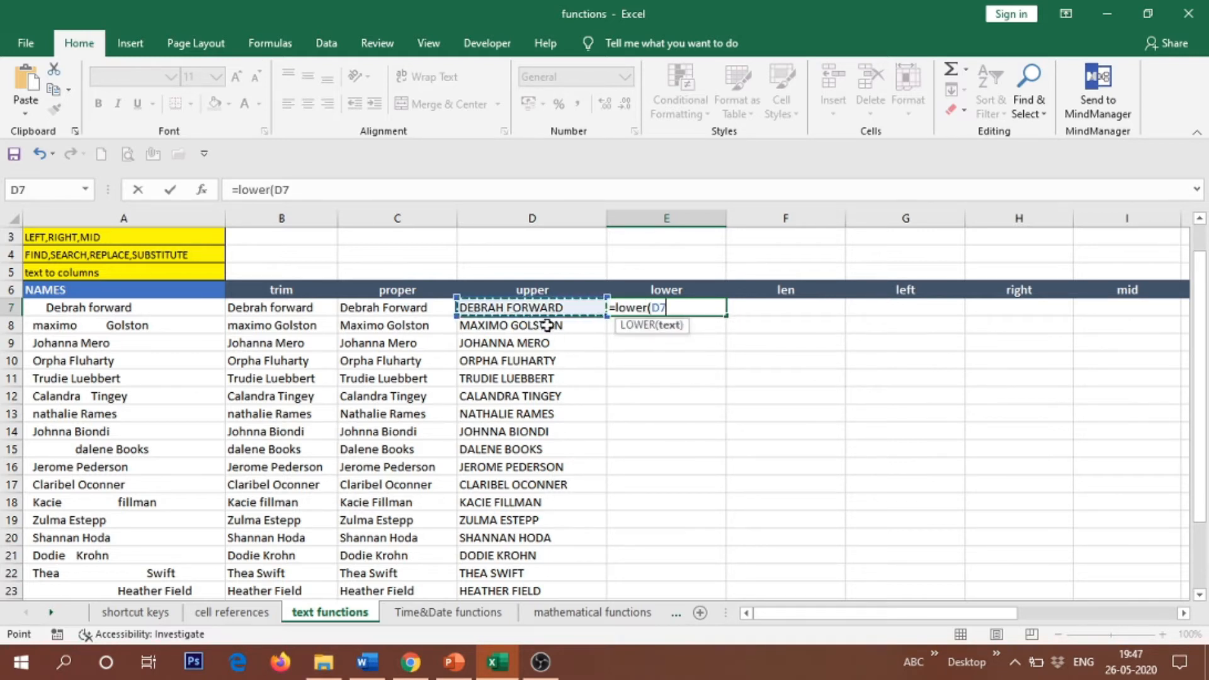
{"action": "type", "text": ")"}
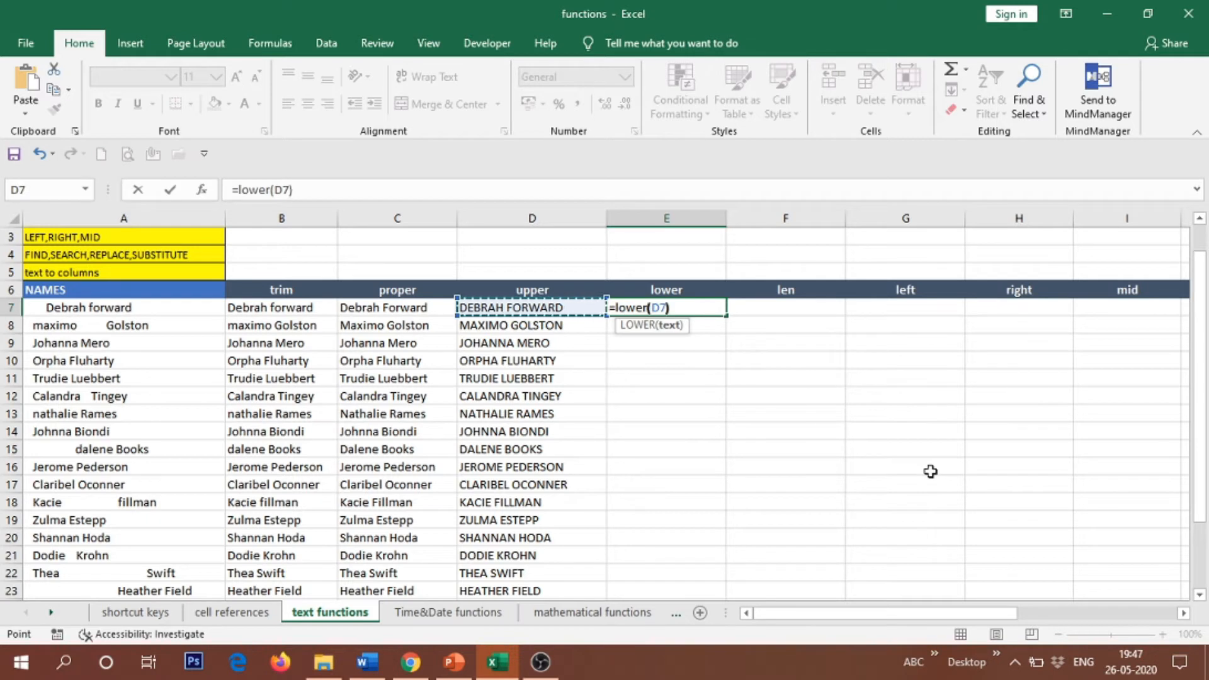
{"action": "key", "text": "Return"}
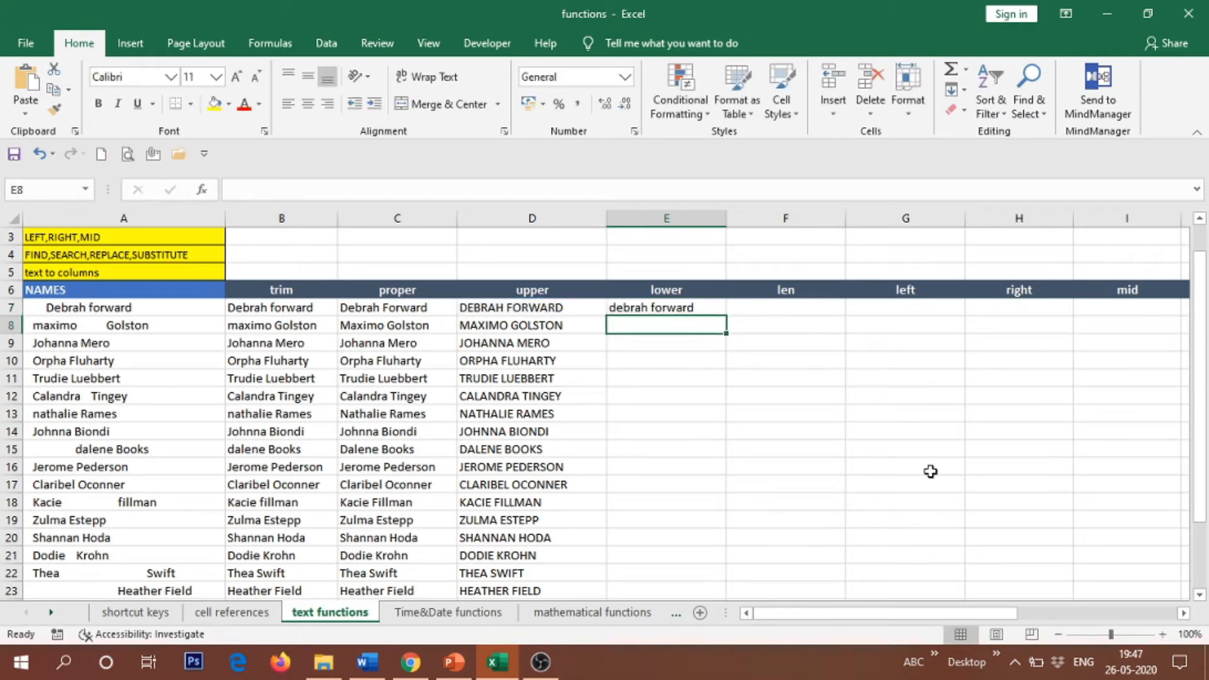
Fill the LOWER formula from E7 down to E26.
{"action": "left_click", "coordinate": [691, 304]}
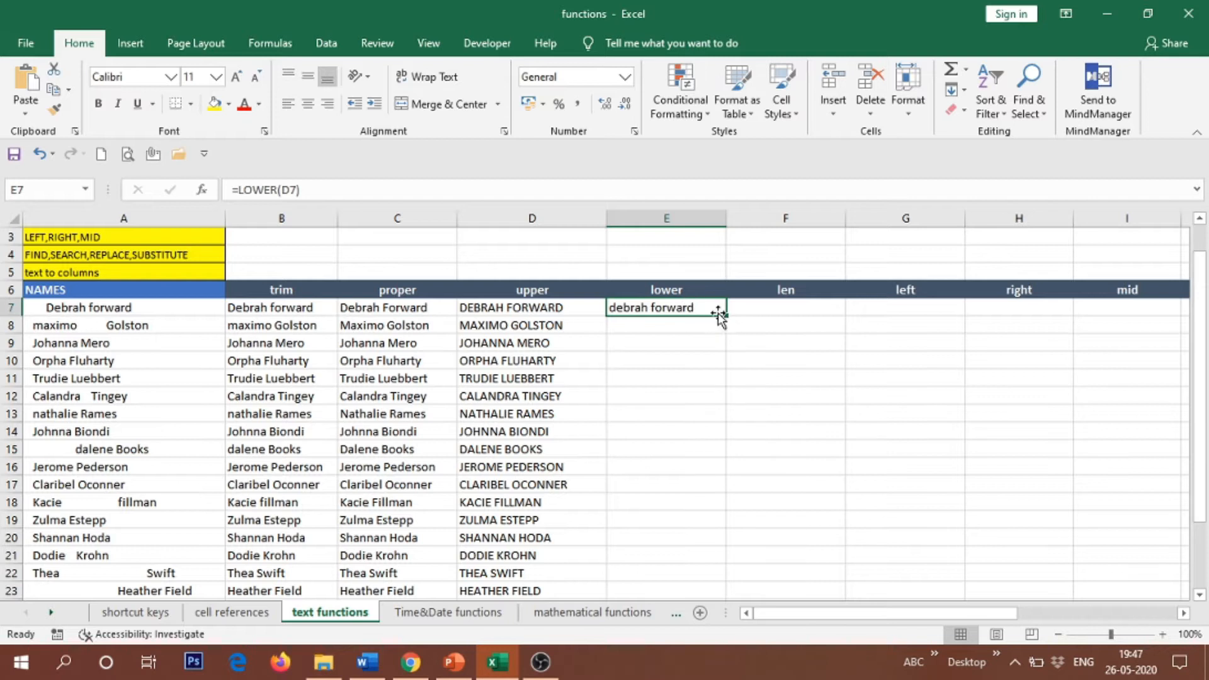
{"action": "left_click_drag", "start_coordinate": [729, 313], "coordinate": [709, 578]}
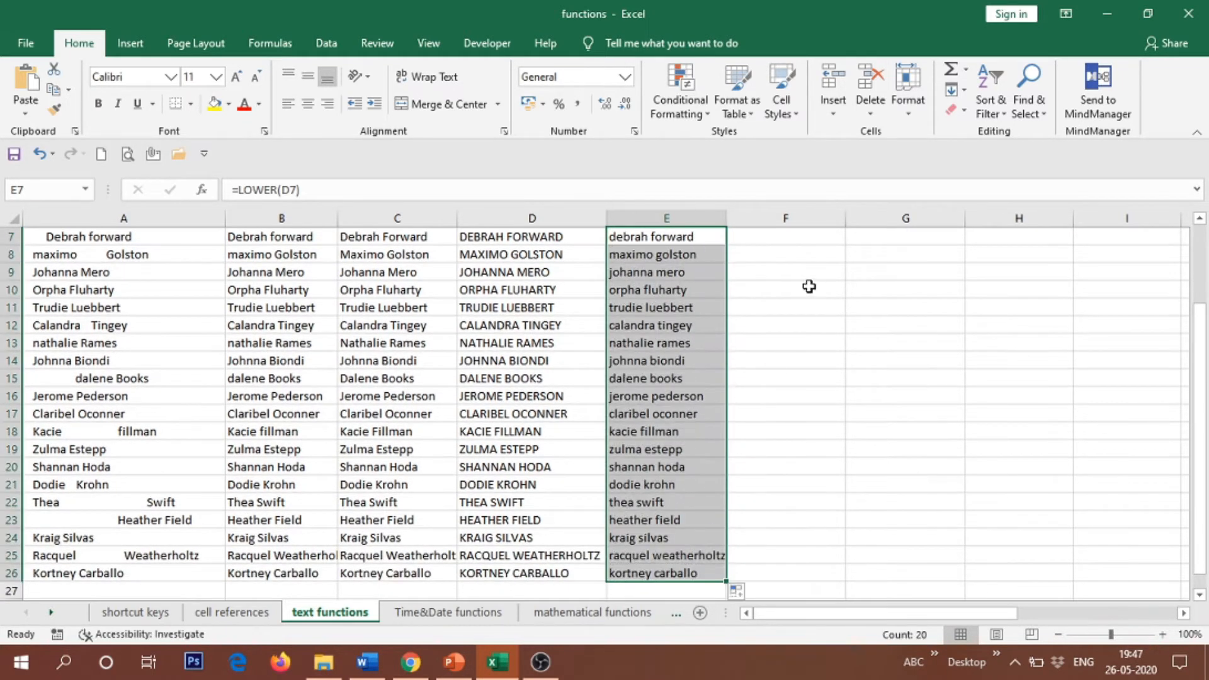
{"action": "left_click", "coordinate": [810, 286]}
{"action": "scroll", "coordinate": [759, 411], "scroll_direction": "up", "scroll_amount": 1}
{"action": "scroll", "coordinate": [759, 412], "scroll_direction": "up", "scroll_amount": 2}
{"action": "scroll", "coordinate": [759, 391], "scroll_direction": "down", "scroll_amount": 1}
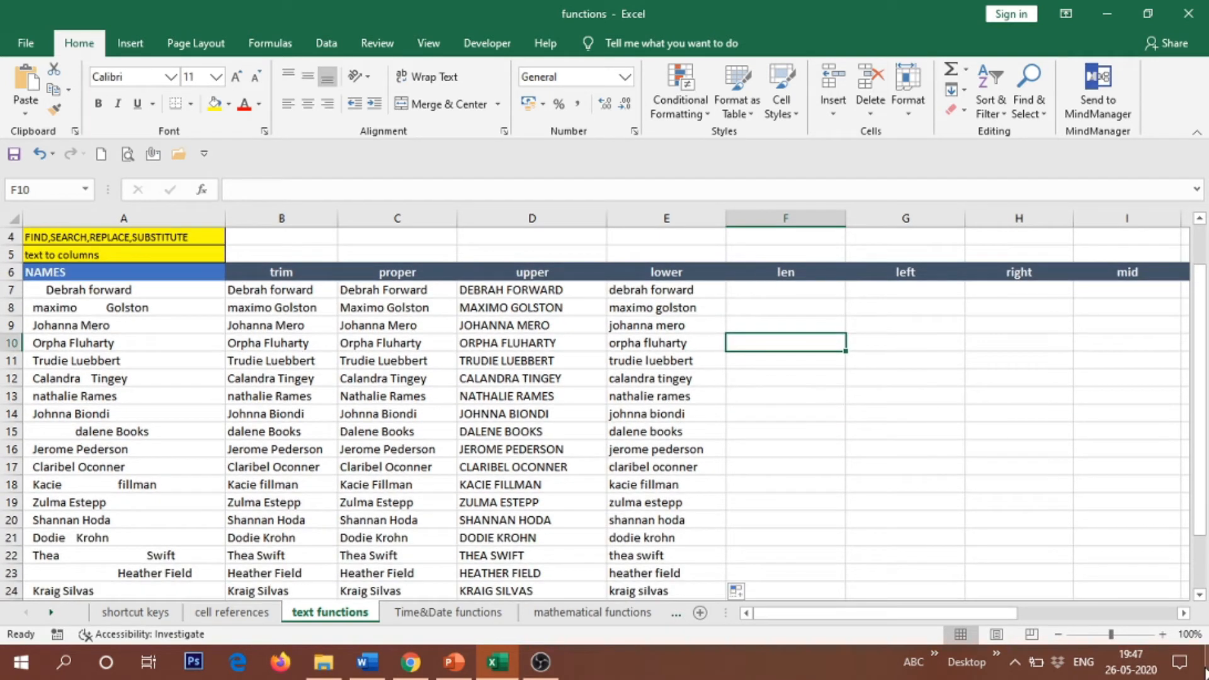
Enter the formula =LEN(E7) in cell F7 to count the characters of the lower-case name.
{"action": "left_click", "coordinate": [1199, 595]}
{"action": "left_click", "coordinate": [1200, 595]}
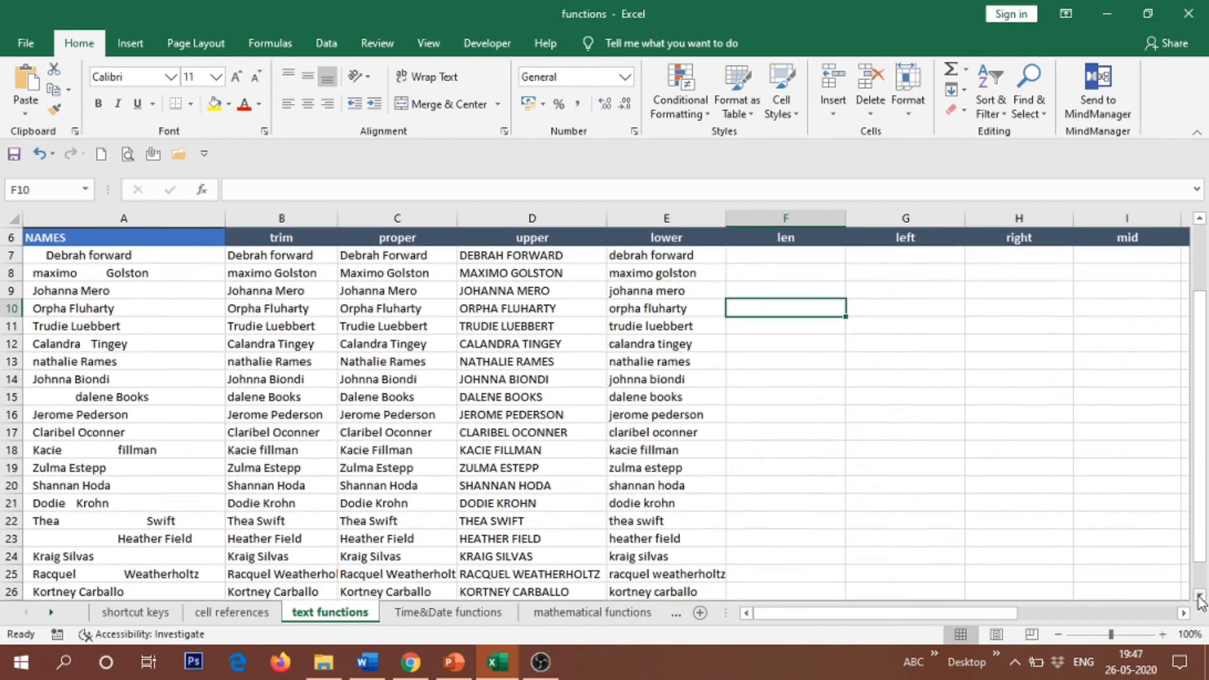
{"action": "left_click", "coordinate": [794, 253]}
{"action": "left_click", "coordinate": [783, 237]}
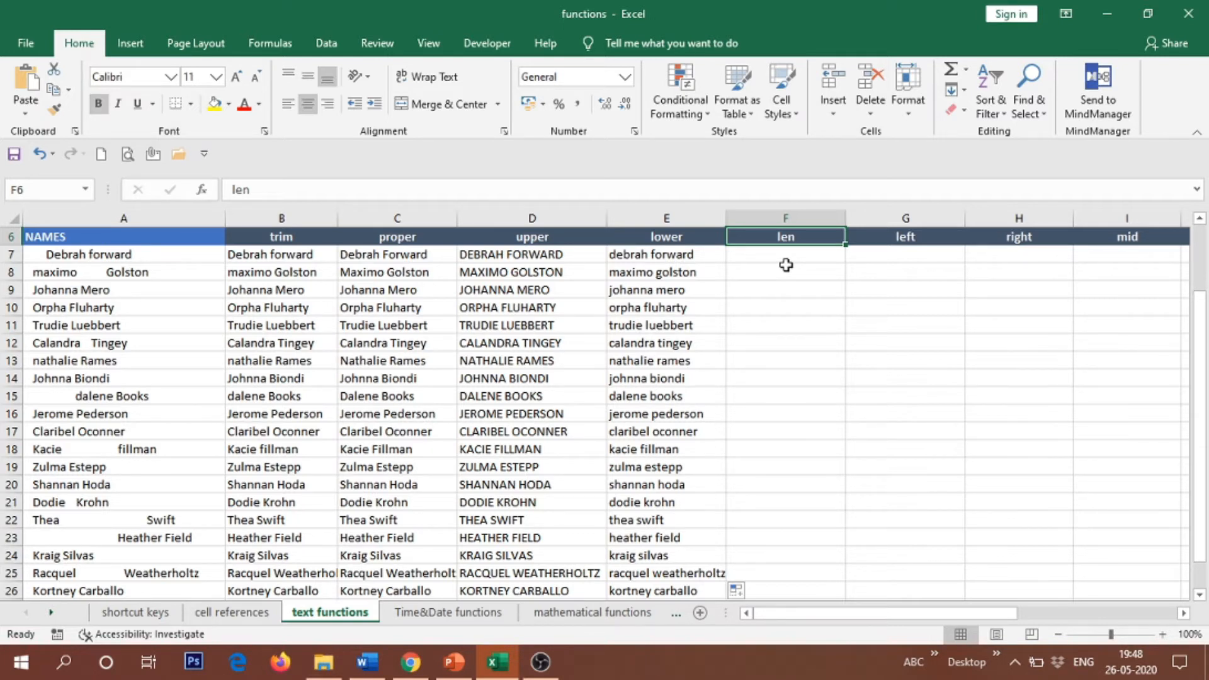
{"action": "double_click", "coordinate": [783, 259]}
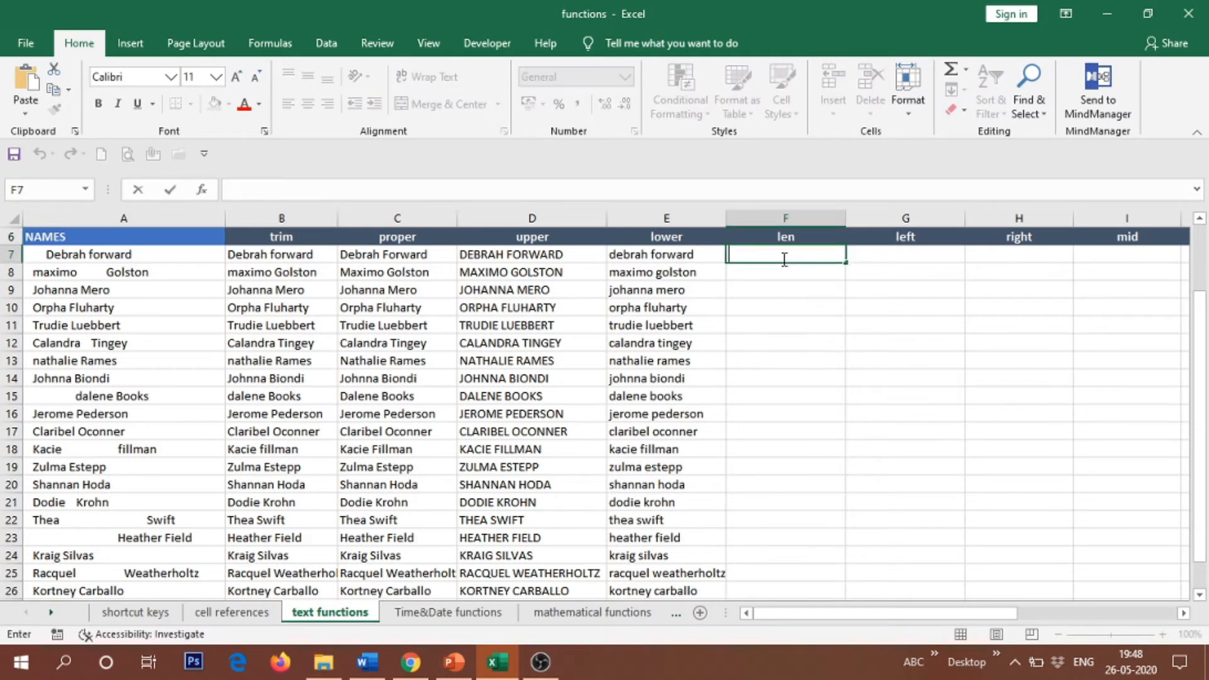
{"action": "type", "text": "=len"}
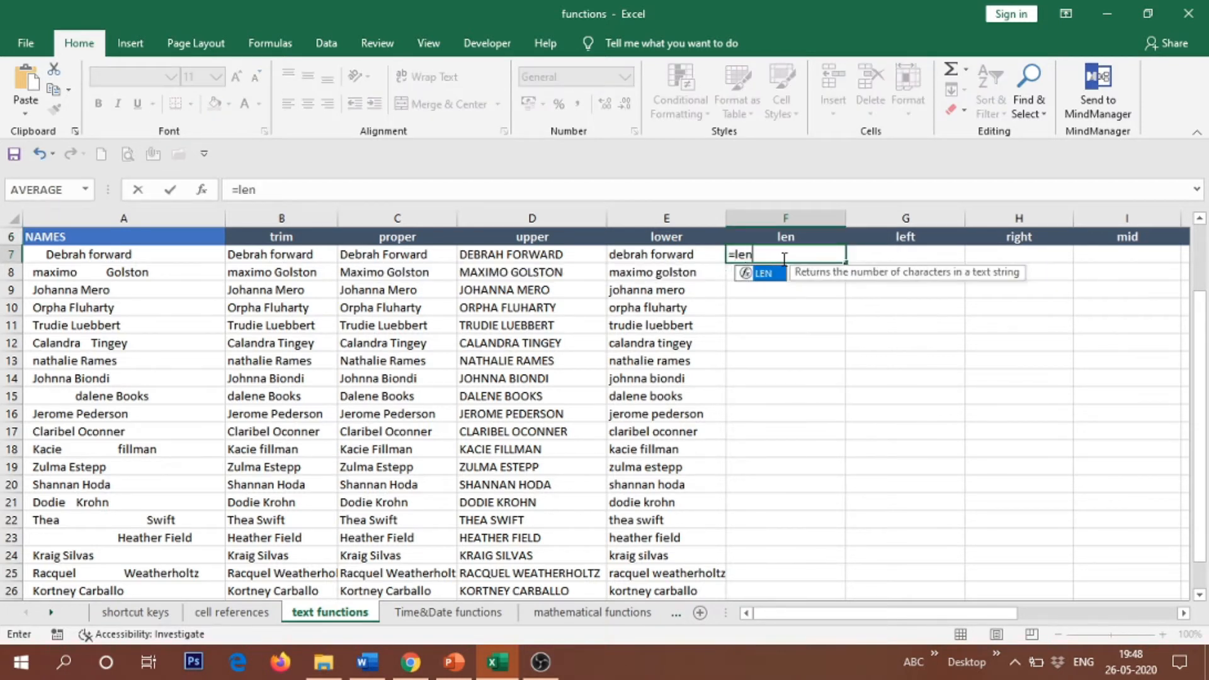
{"action": "type", "text": "("}
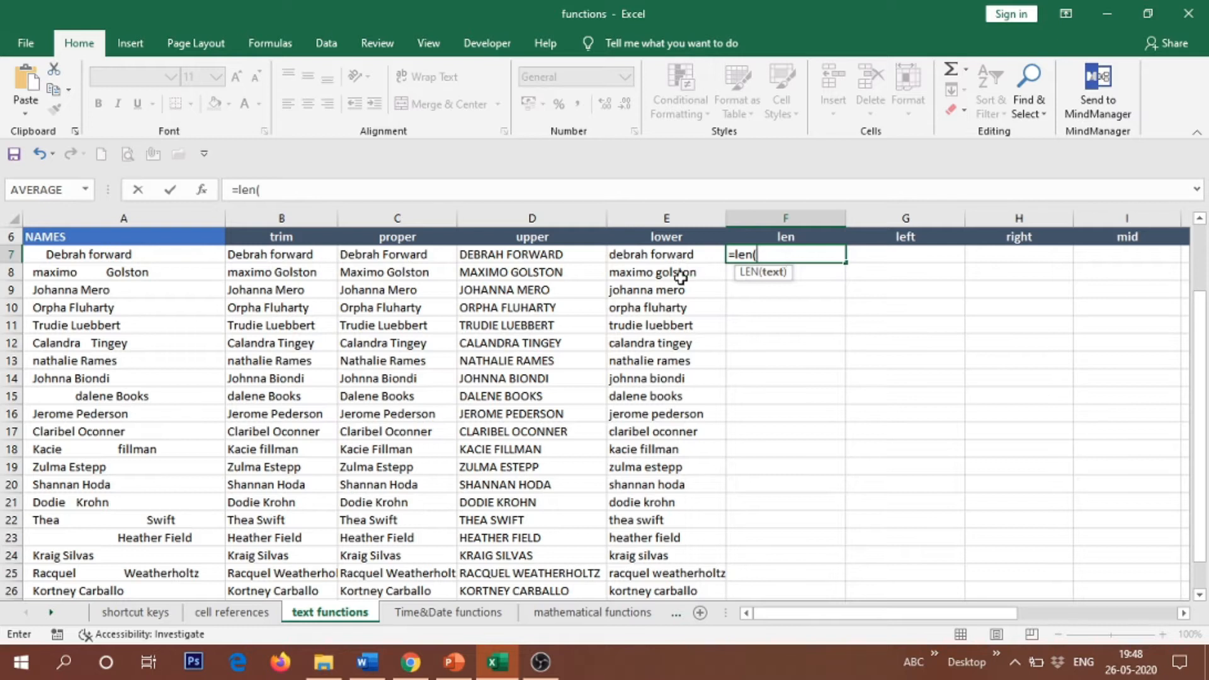
{"action": "left_click", "coordinate": [661, 254]}
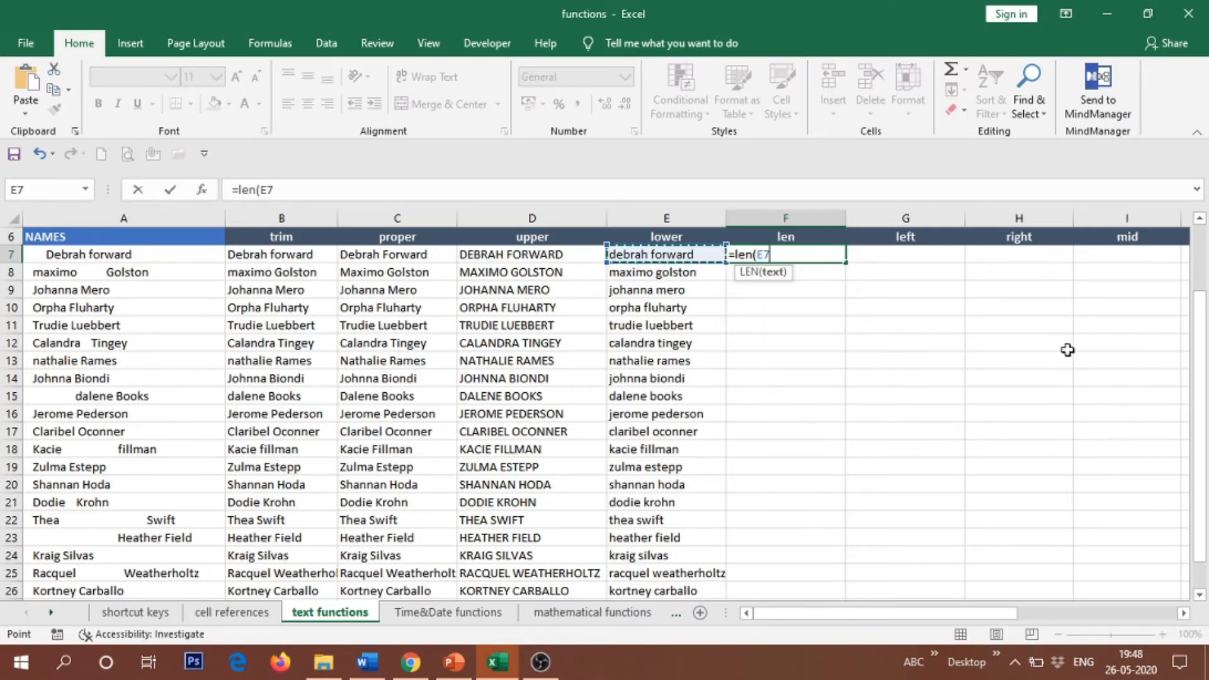
{"action": "type", "text": ")"}
{"action": "key", "text": "Return"}
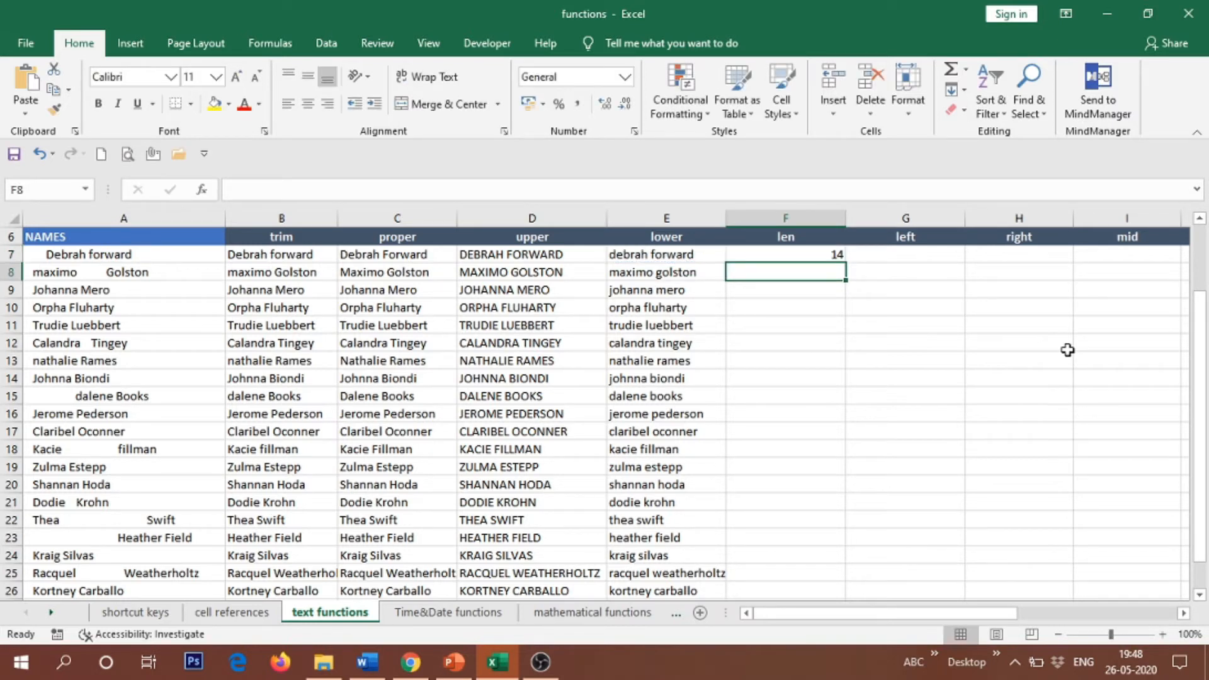
Fill the LEN formula from F7 down to F26 and autofit the width of column F.
{"action": "left_click", "coordinate": [809, 254]}
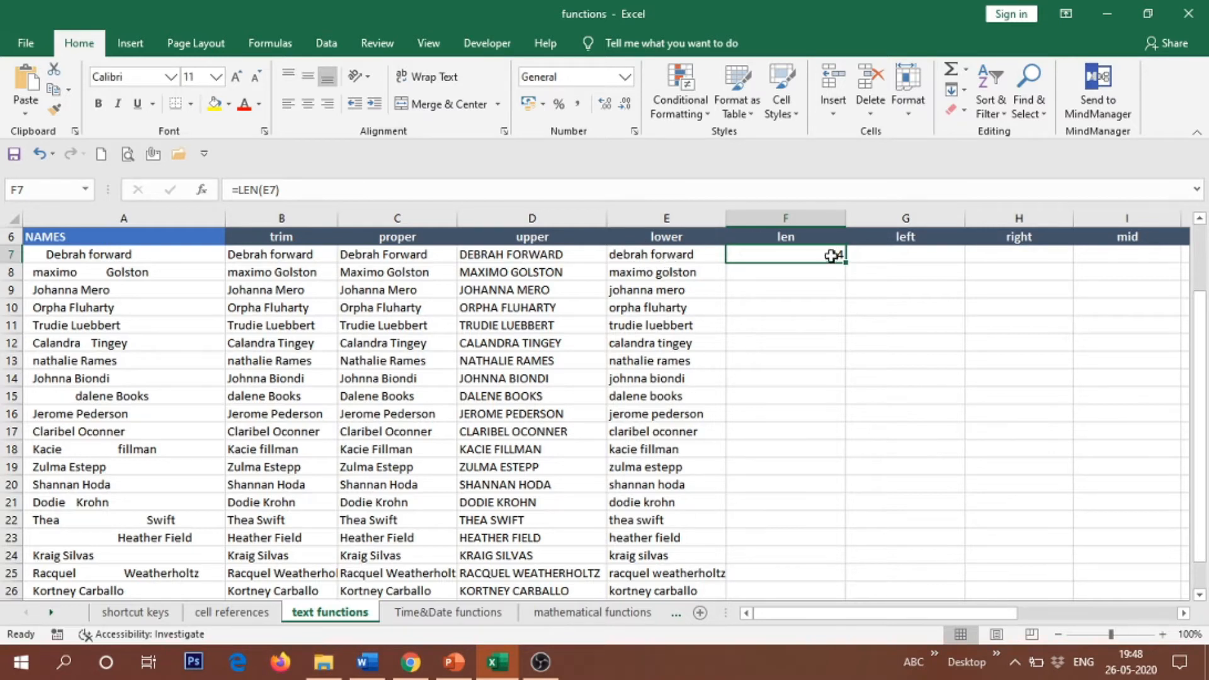
{"action": "left_click_drag", "start_coordinate": [849, 265], "coordinate": [799, 557]}
{"action": "left_click", "coordinate": [937, 482]}
{"action": "scroll", "coordinate": [937, 482], "scroll_direction": "up", "scroll_amount": 2}
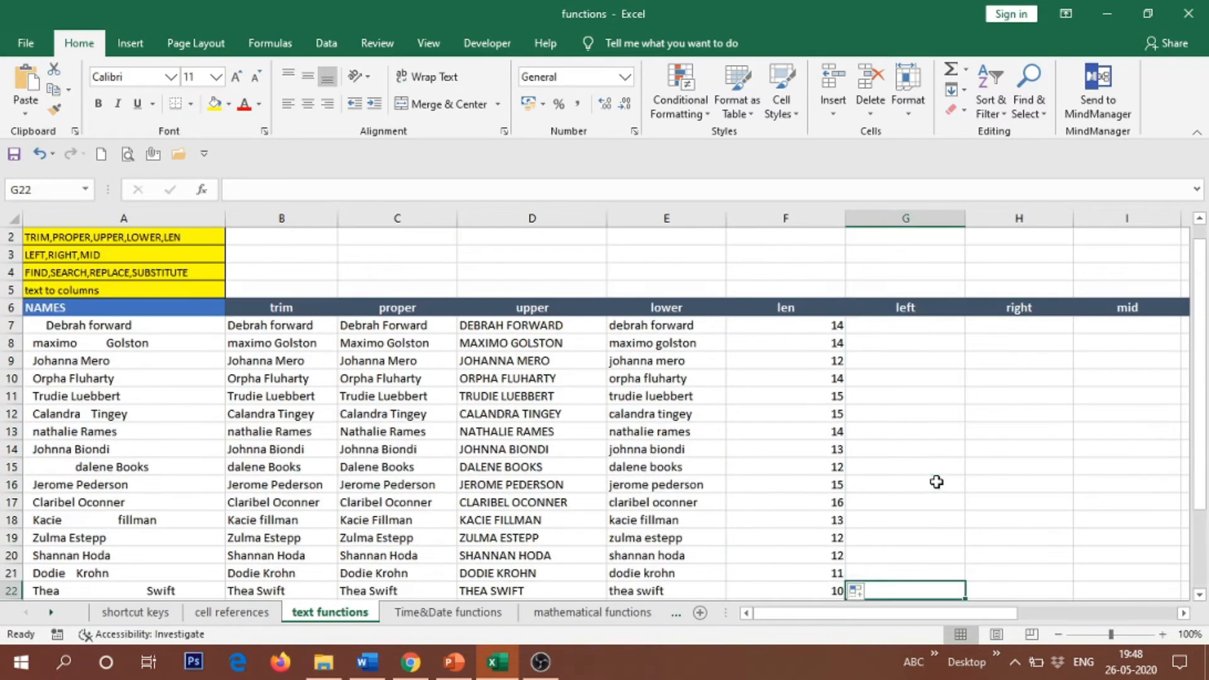
{"action": "double_click", "coordinate": [844, 219]}
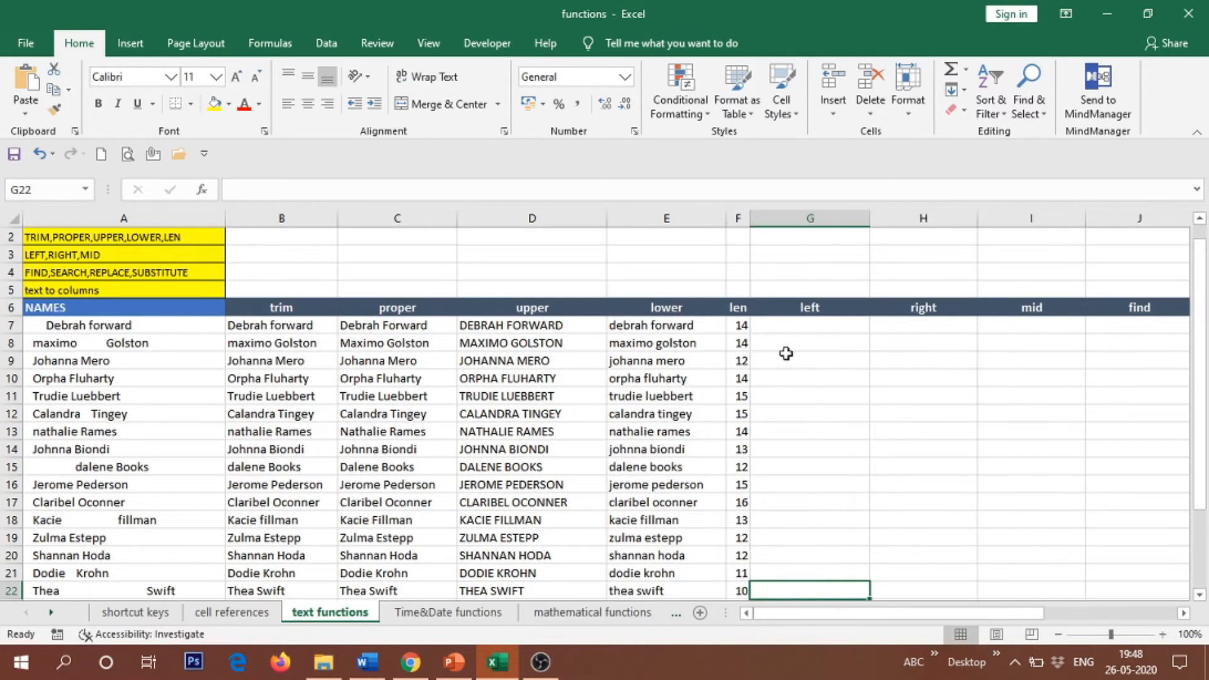
Enter the formula =LEFT(E7) in cell G7 to extract the first character of the lower-case name.
{"action": "left_click", "coordinate": [791, 307]}
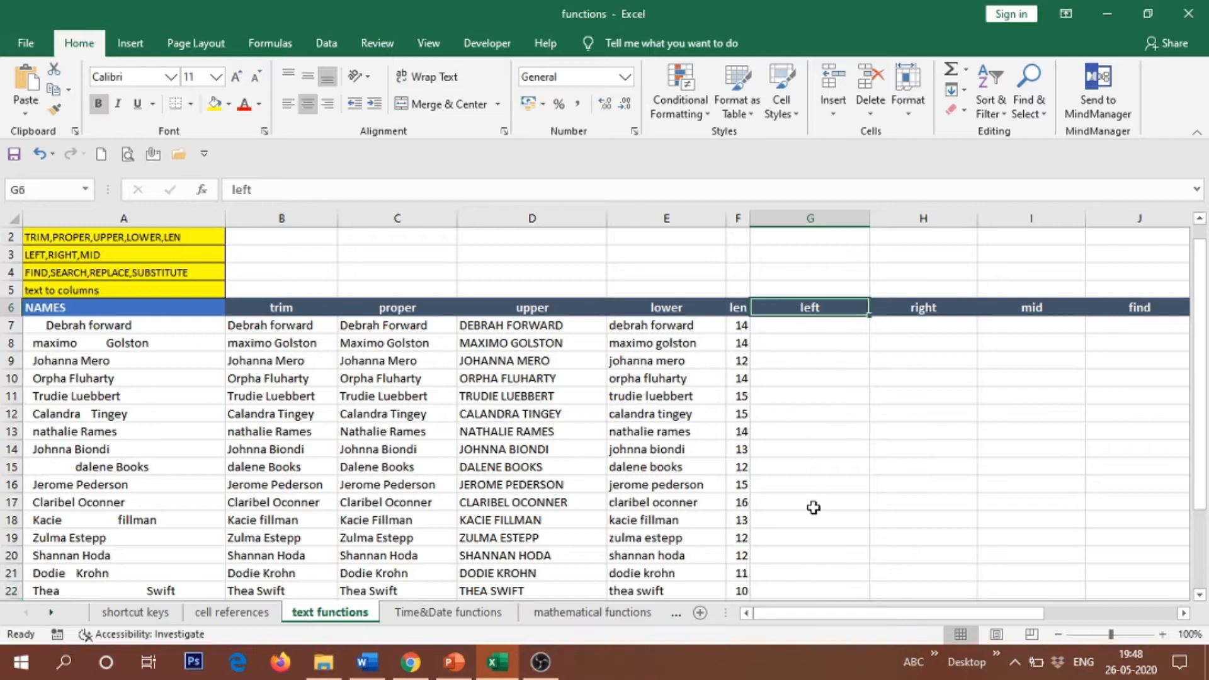
{"action": "scroll", "coordinate": [822, 484], "scroll_direction": "down", "scroll_amount": 1}
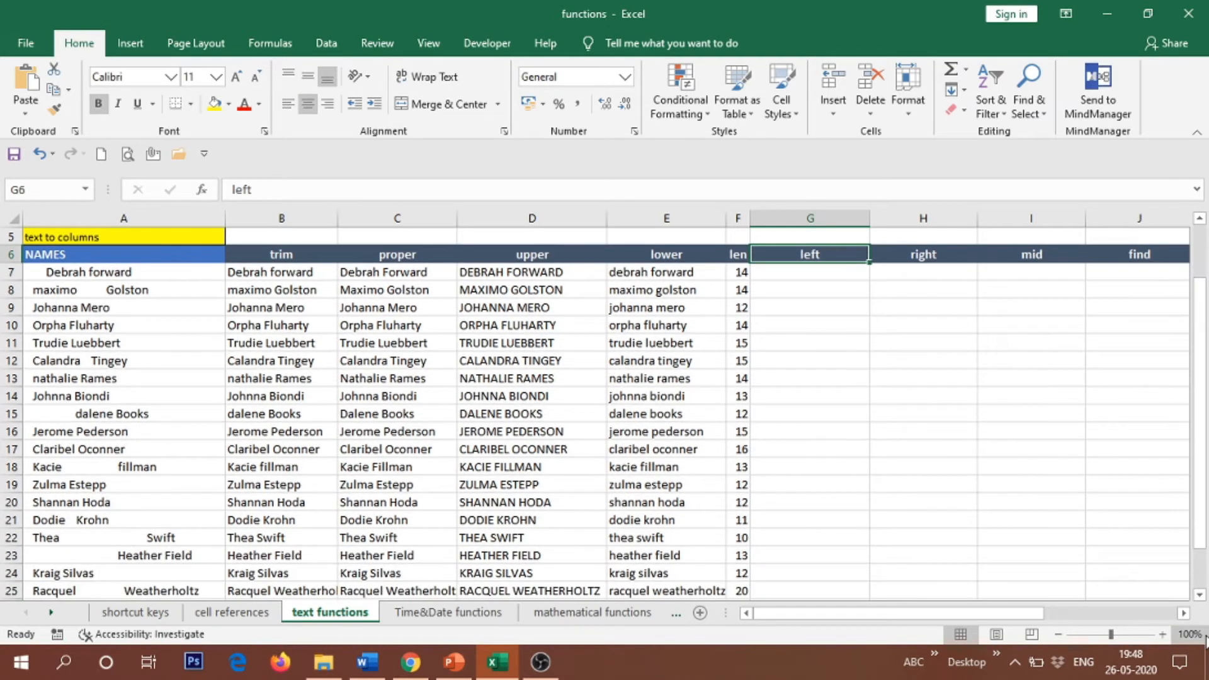
{"action": "left_click", "coordinate": [1200, 595]}
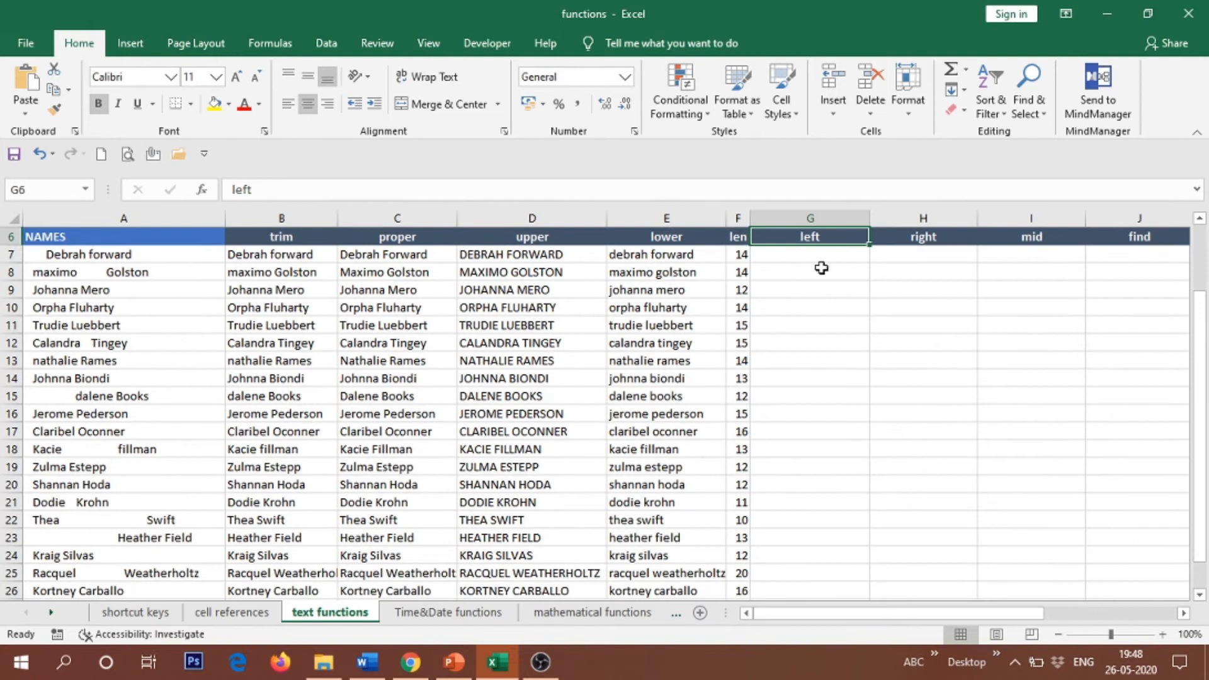
{"action": "left_click", "coordinate": [796, 255]}
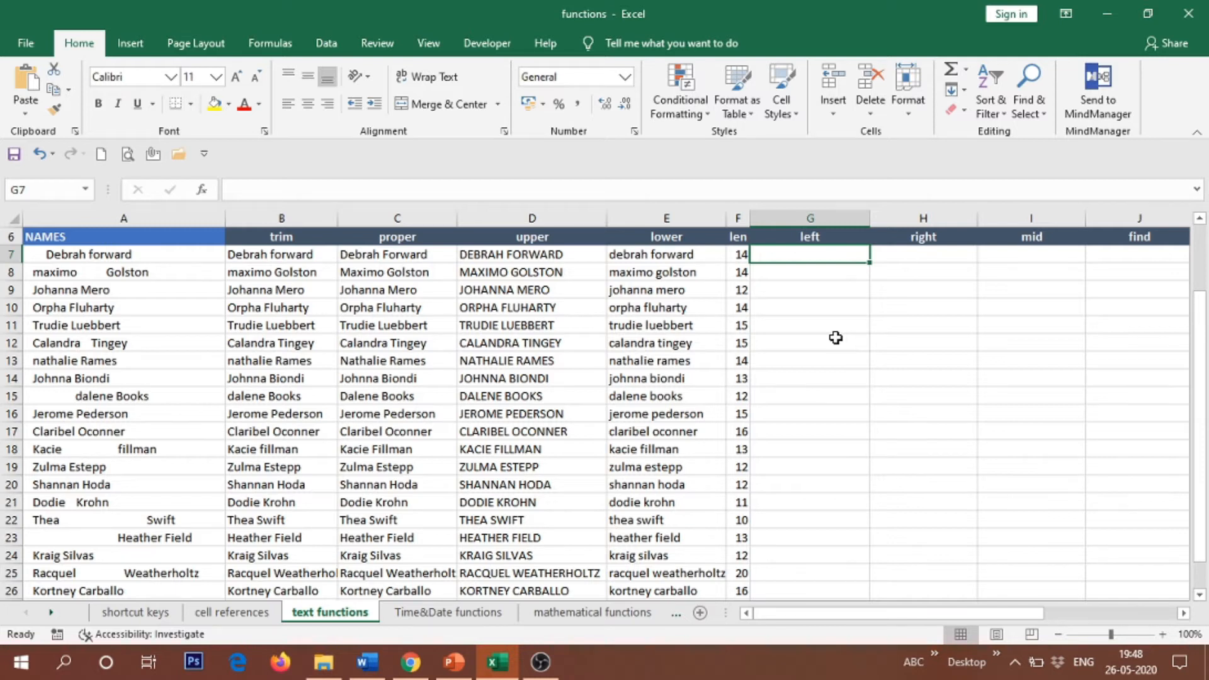
{"action": "left_click", "coordinate": [671, 255]}
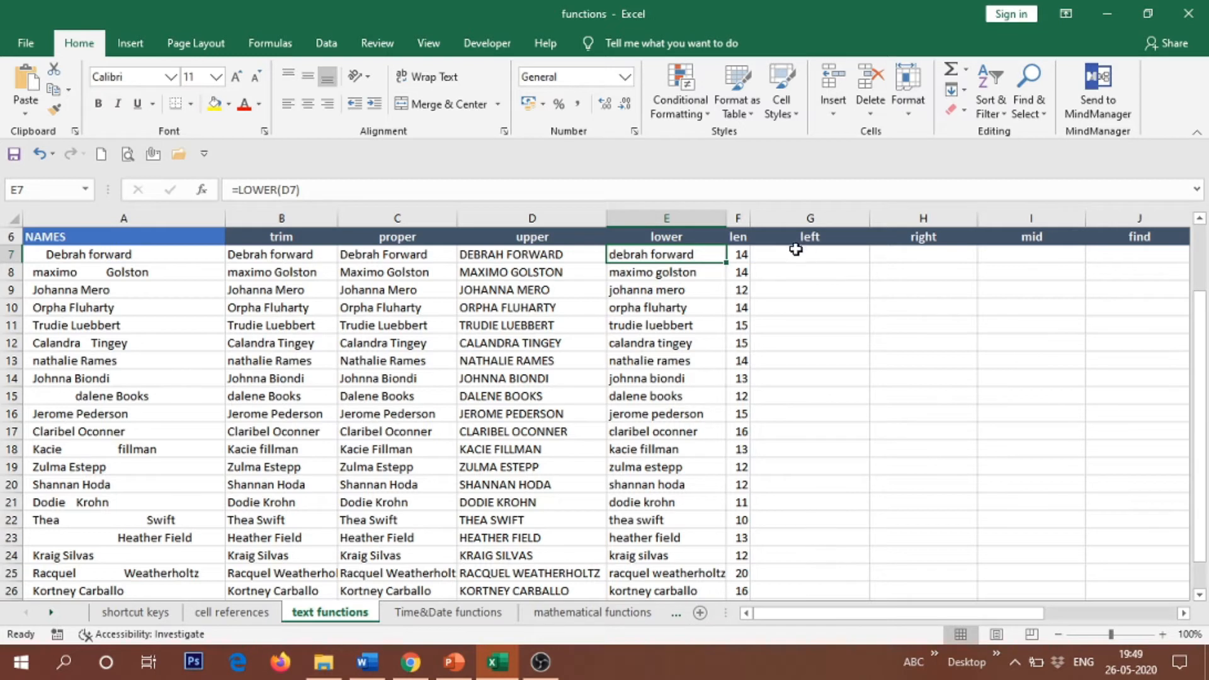
{"action": "left_click", "coordinate": [821, 255]}
{"action": "type", "text": "=l"}
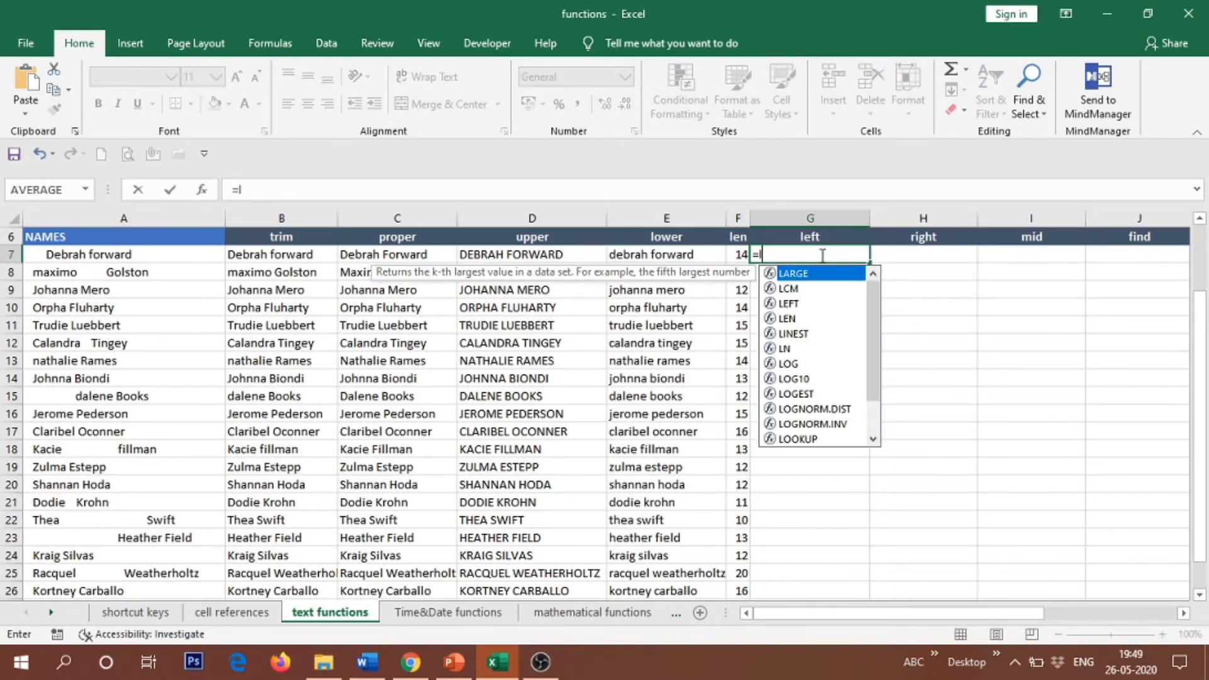
{"action": "type", "text": "eft("}
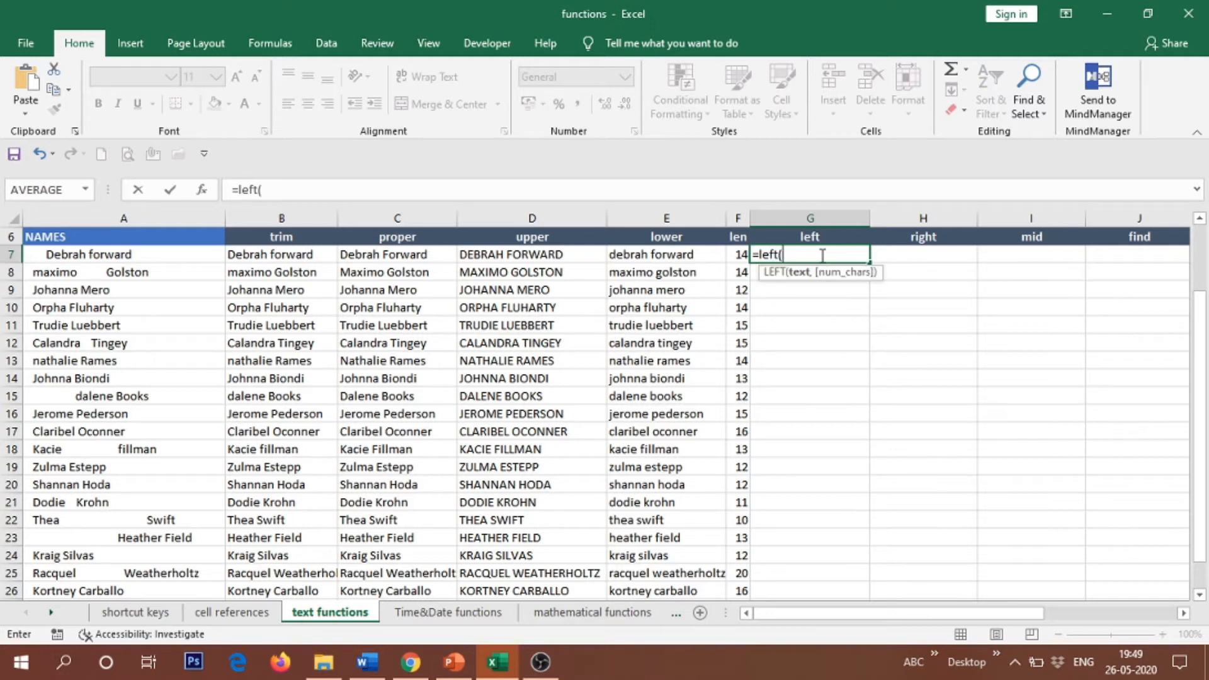
{"action": "left_click", "coordinate": [658, 254]}
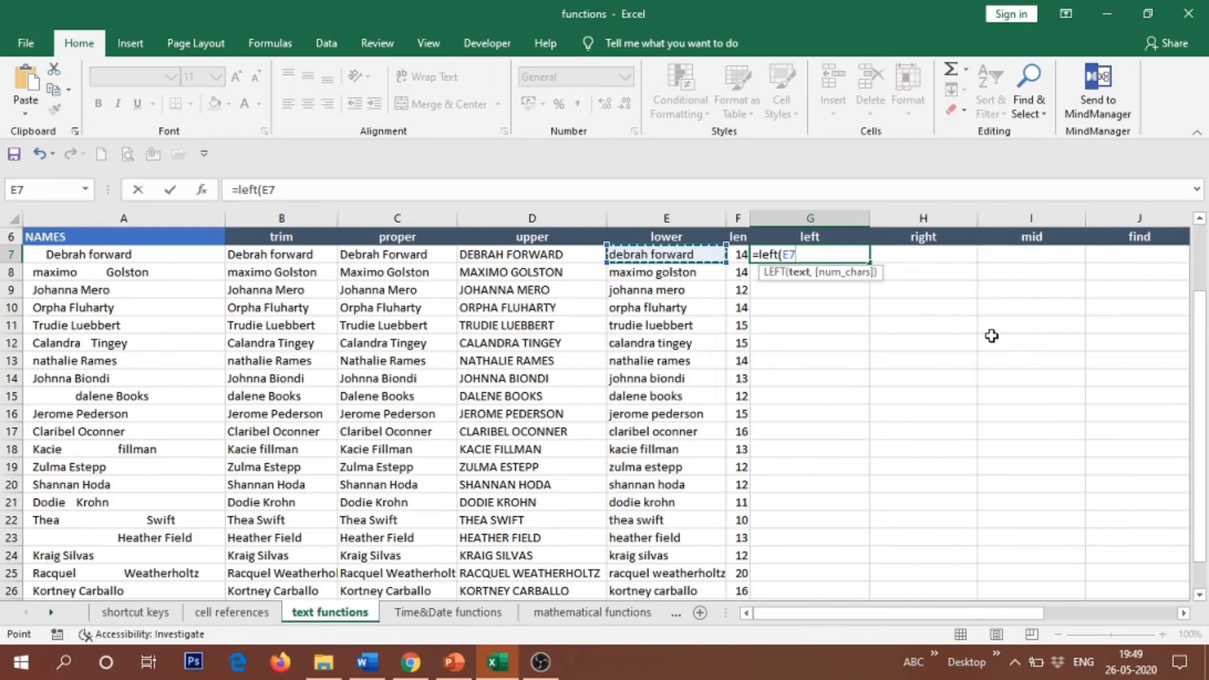
{"action": "key", "text": "Return"}
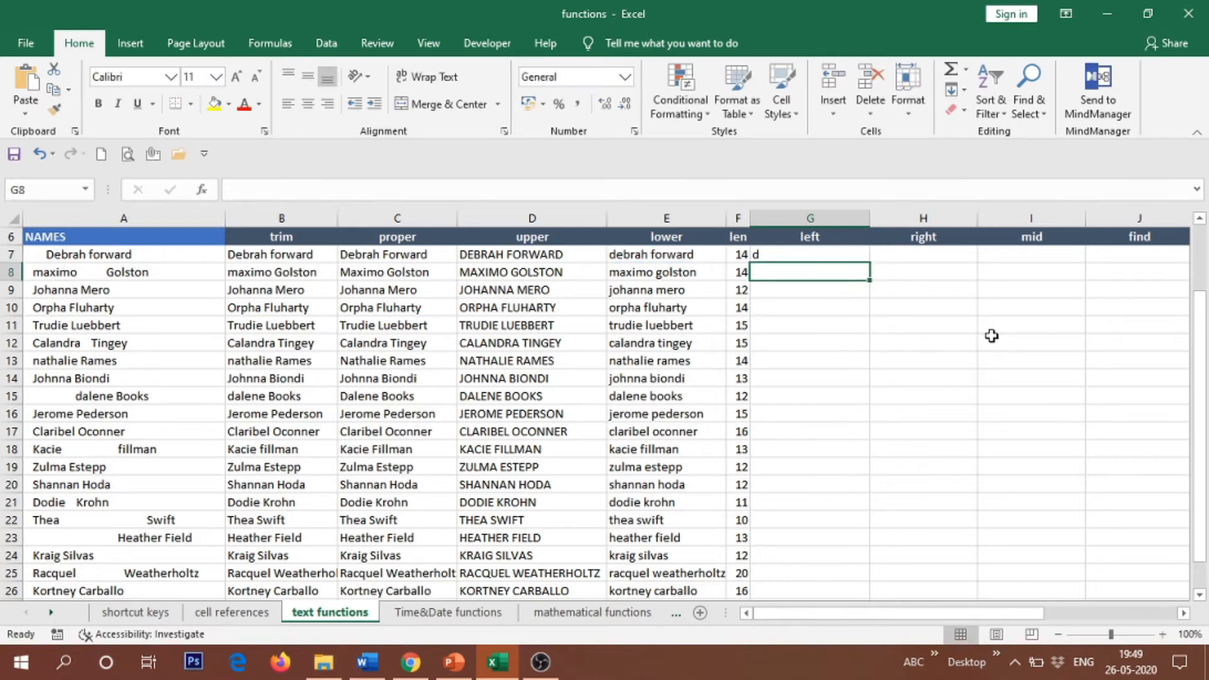
Add a character count of 6 to the LEFT formula in G7, making it =LEFT(E7,6).
{"action": "double_click", "coordinate": [796, 252]}
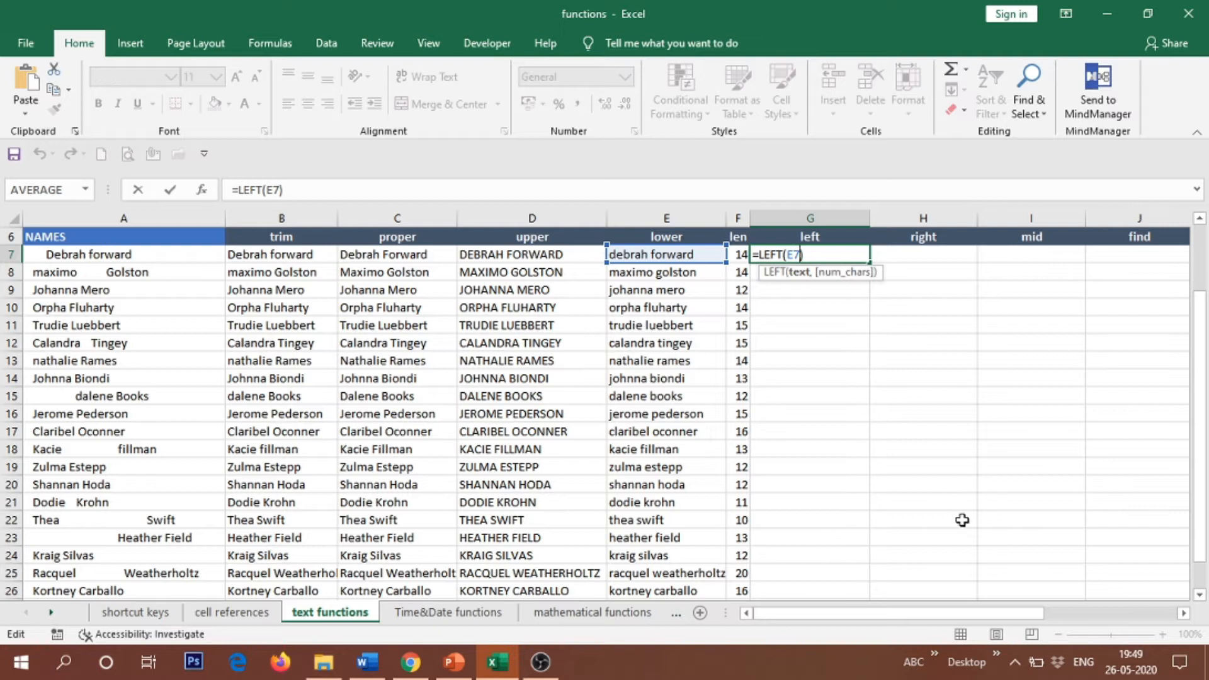
{"action": "type", "text": ",6"}
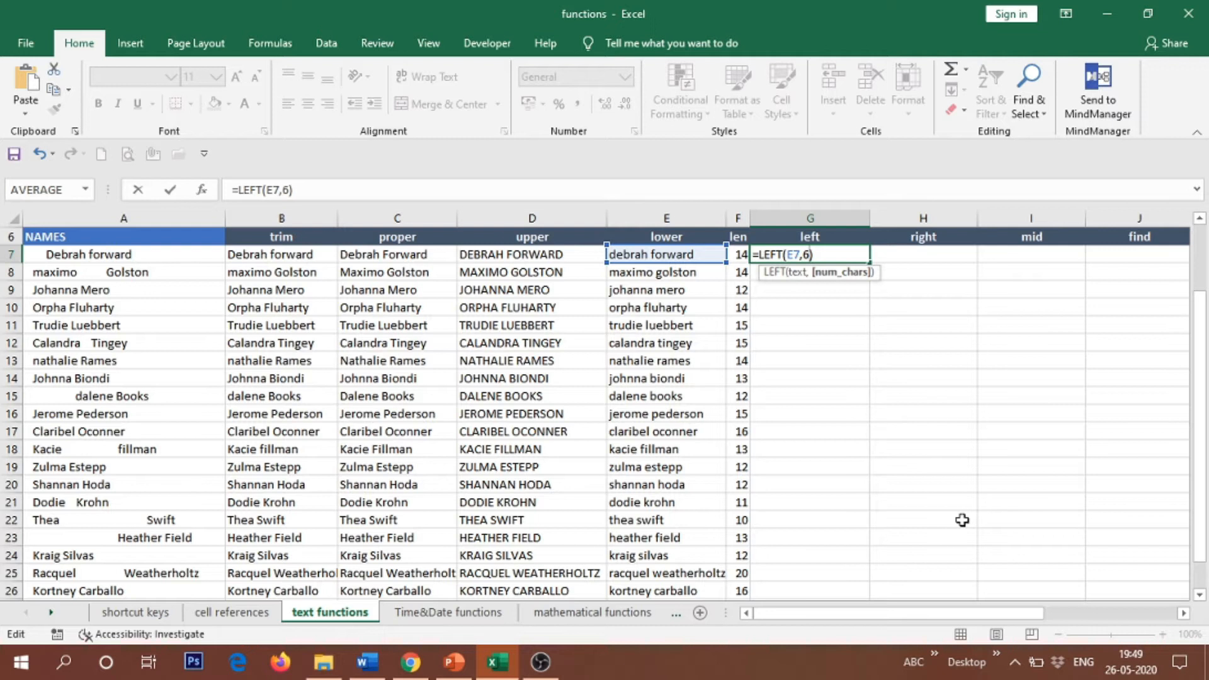
{"action": "key", "text": "Return"}
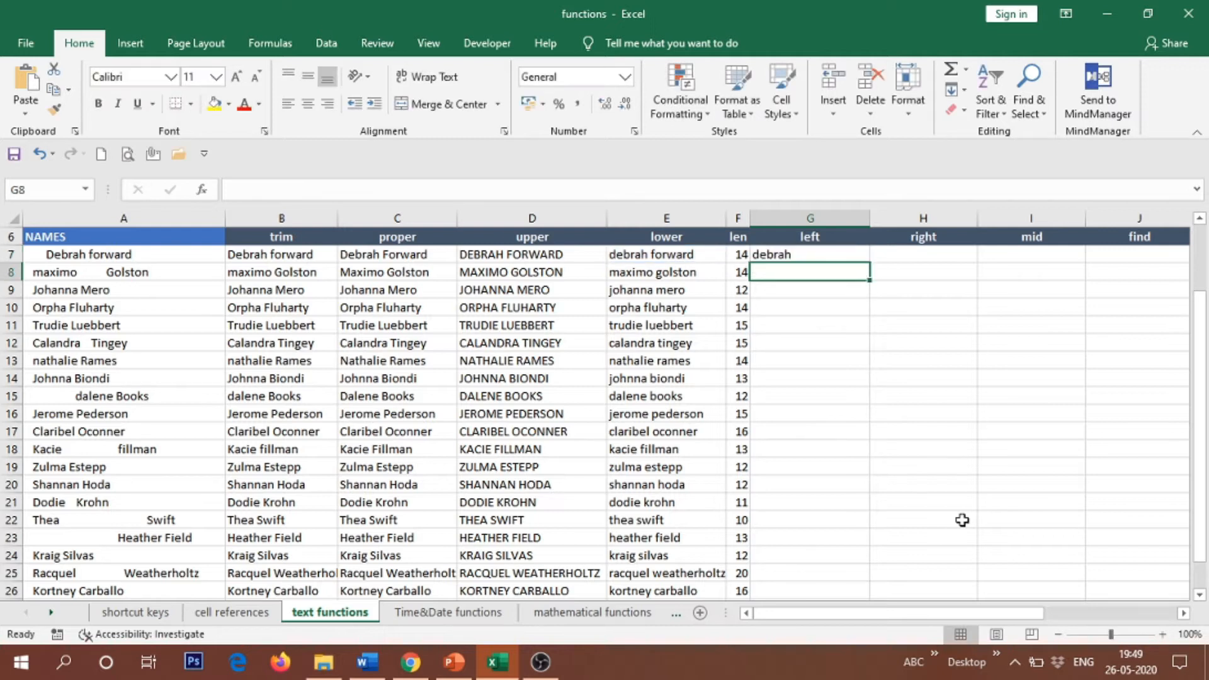
{"action": "left_click", "coordinate": [818, 257]}
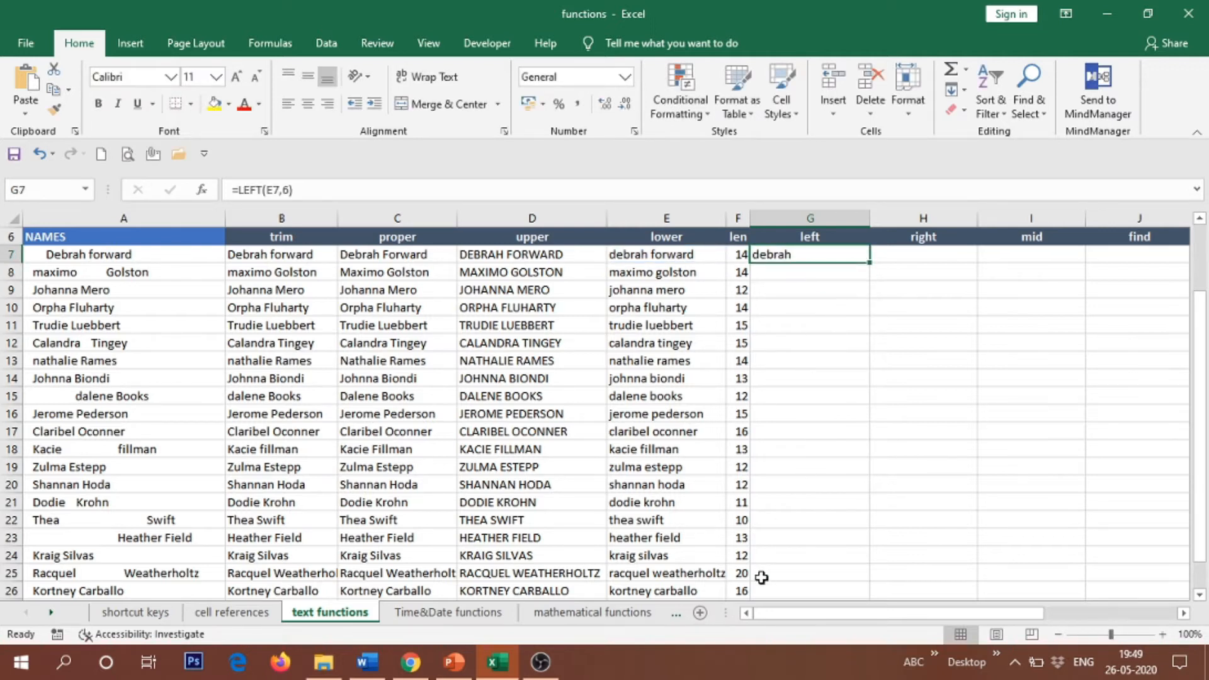
Change the character count in the G7 formula to 3, making it =LEFT(E7,3).
{"action": "double_click", "coordinate": [791, 255]}
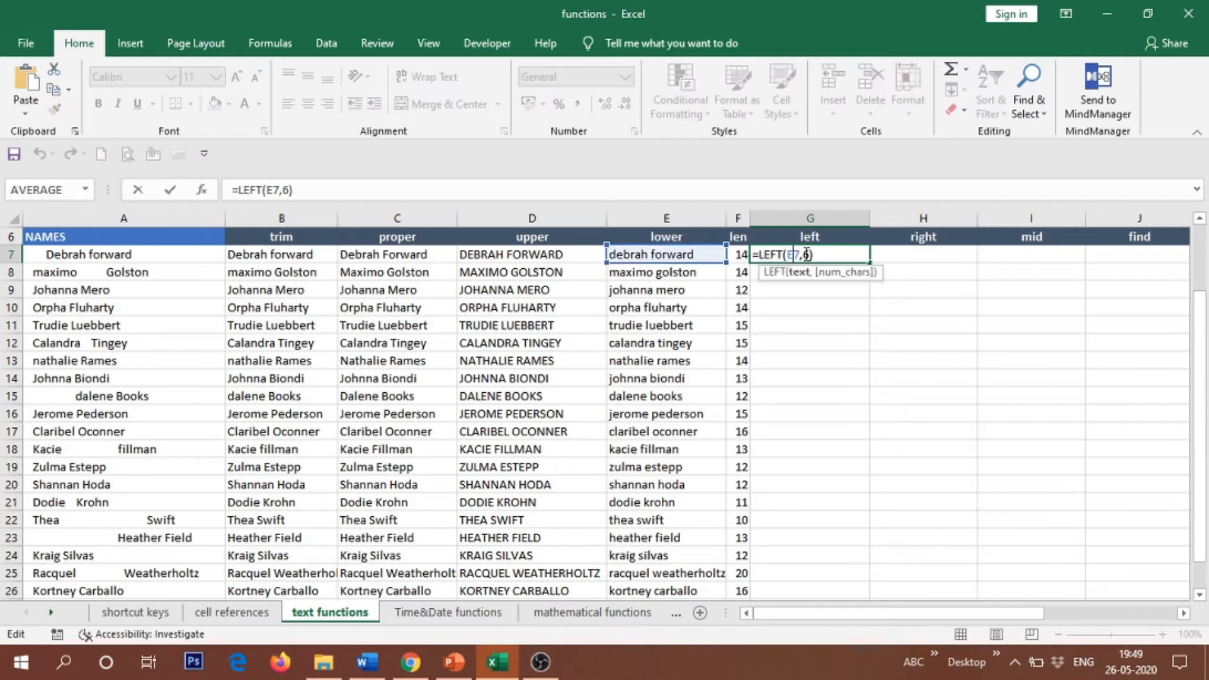
{"action": "left_click", "coordinate": [813, 253]}
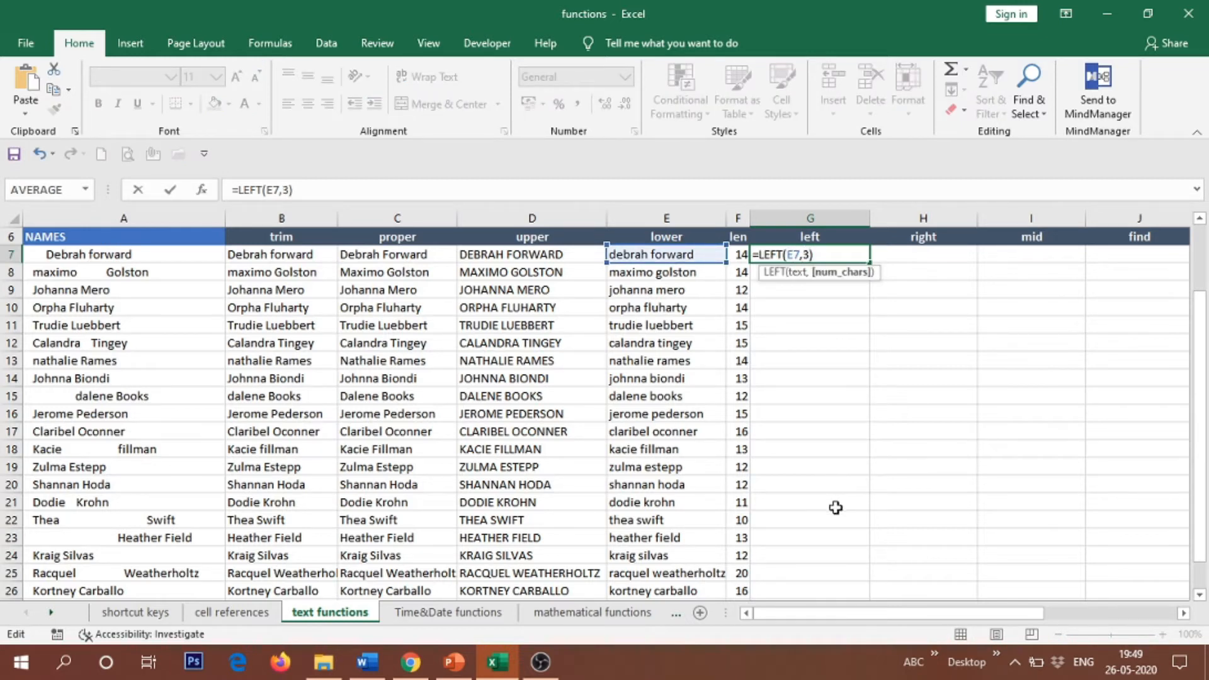
{"action": "key", "text": "Return"}
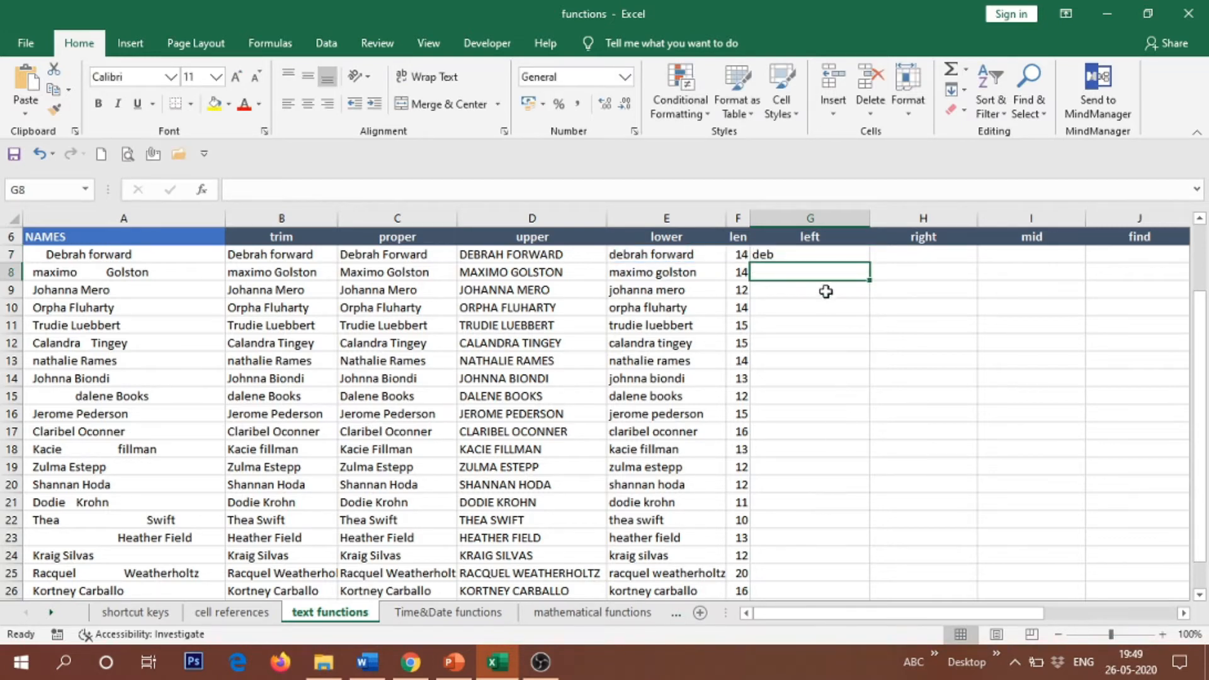
{"action": "double_click", "coordinate": [816, 255]}
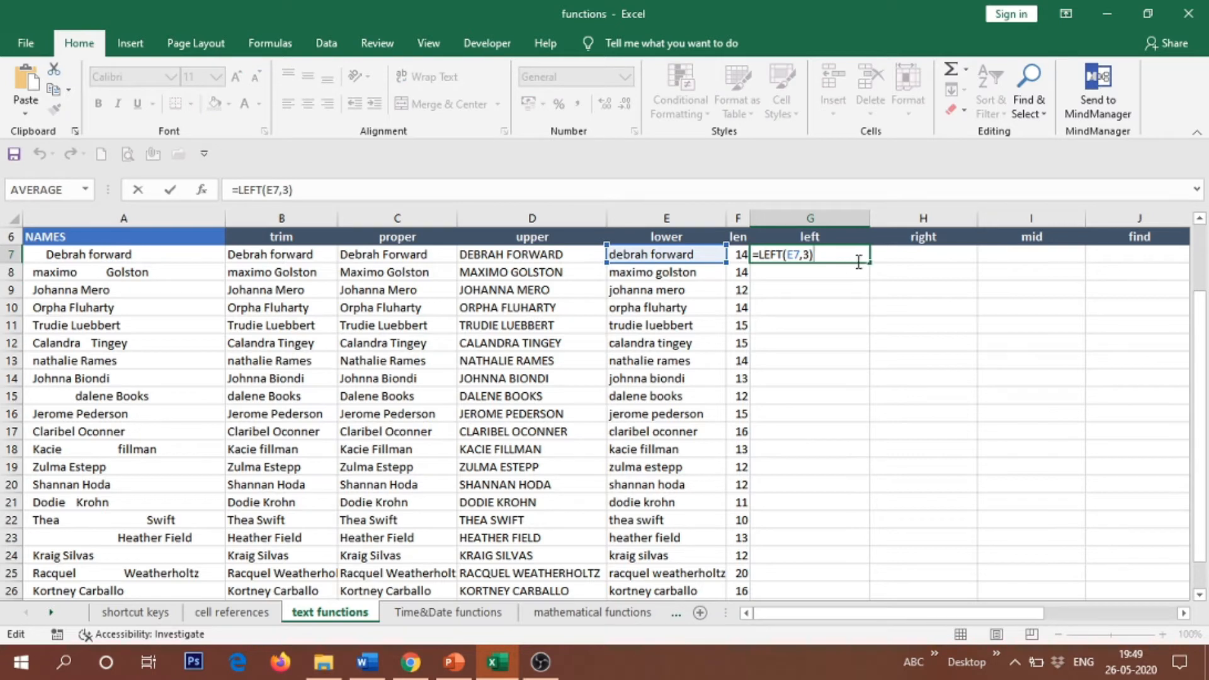
{"action": "key", "text": "Return"}
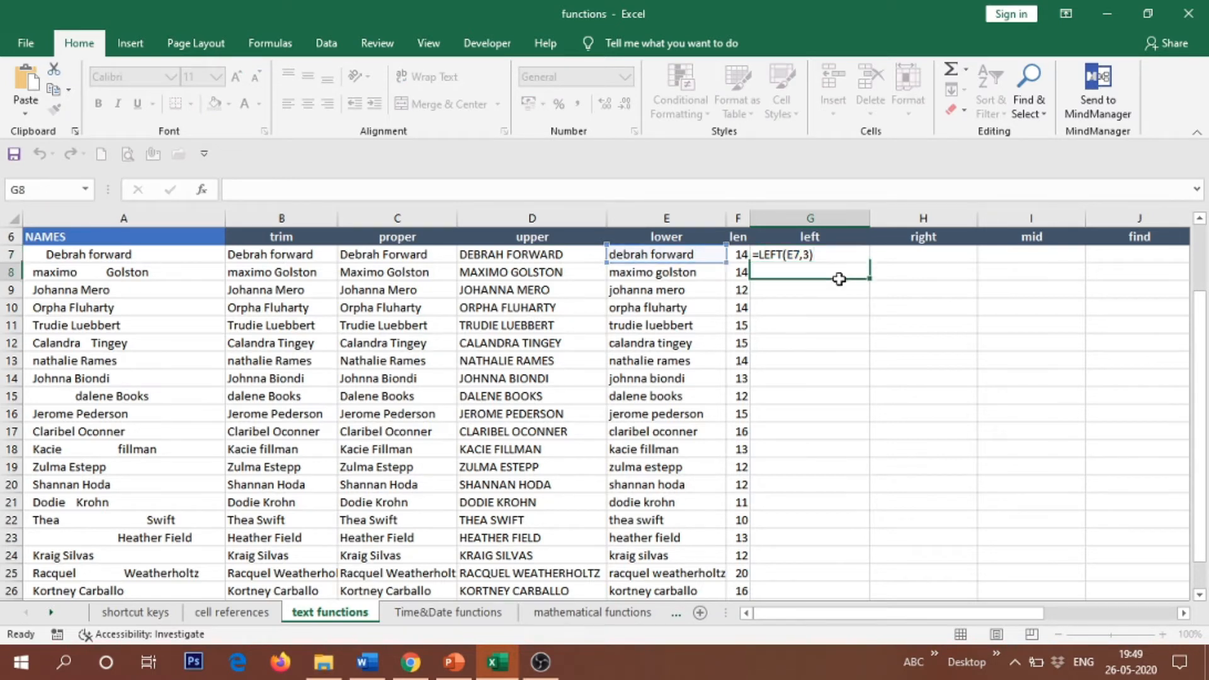
Fill the LEFT formula from G7 down to G26 and autofit the width of column G.
{"action": "key", "text": "Up"}
{"action": "left_click_drag", "start_coordinate": [870, 262], "coordinate": [878, 536]}
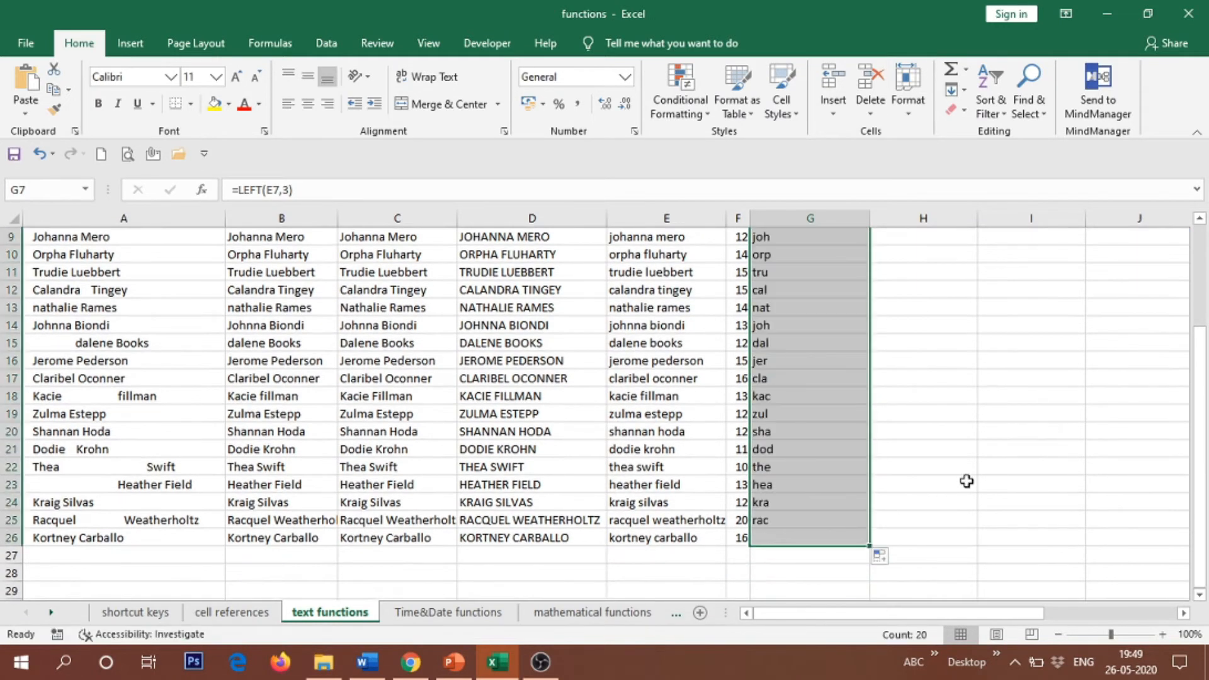
{"action": "scroll", "coordinate": [960, 424], "scroll_direction": "up", "scroll_amount": 3}
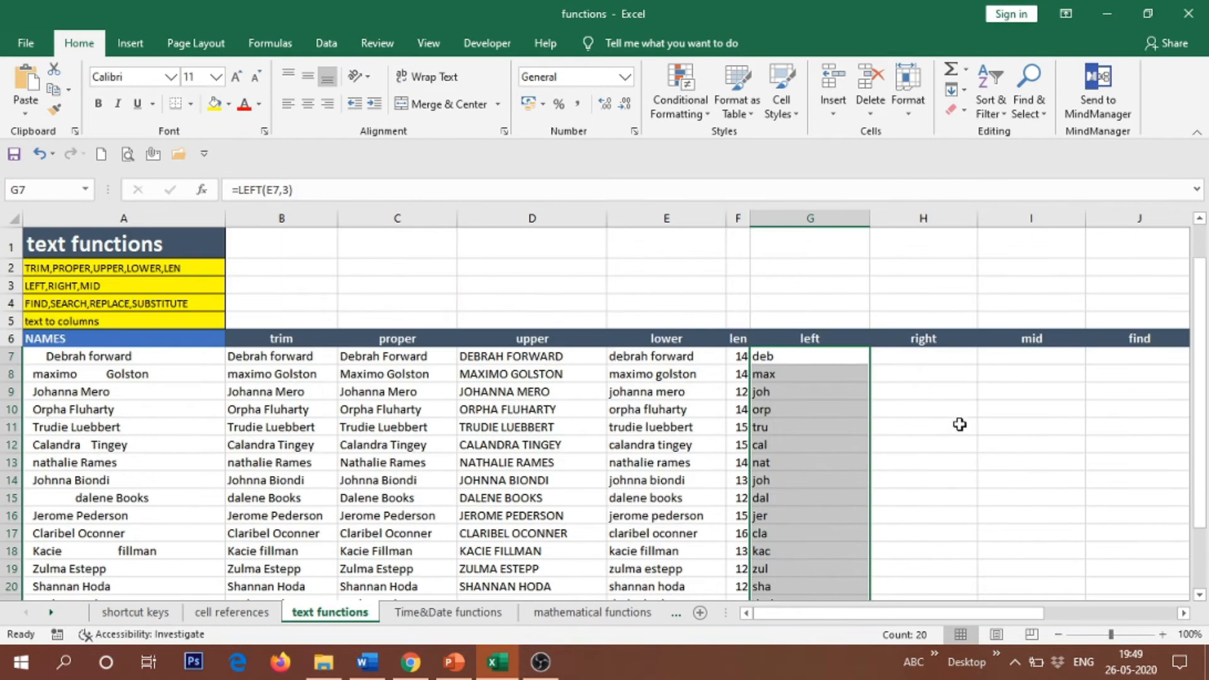
{"action": "double_click", "coordinate": [873, 220]}
Enter the formula =RIGHT(E7,7) in cell H7 to extract the last seven characters of the lower-case name.
{"action": "left_click", "coordinate": [882, 373]}
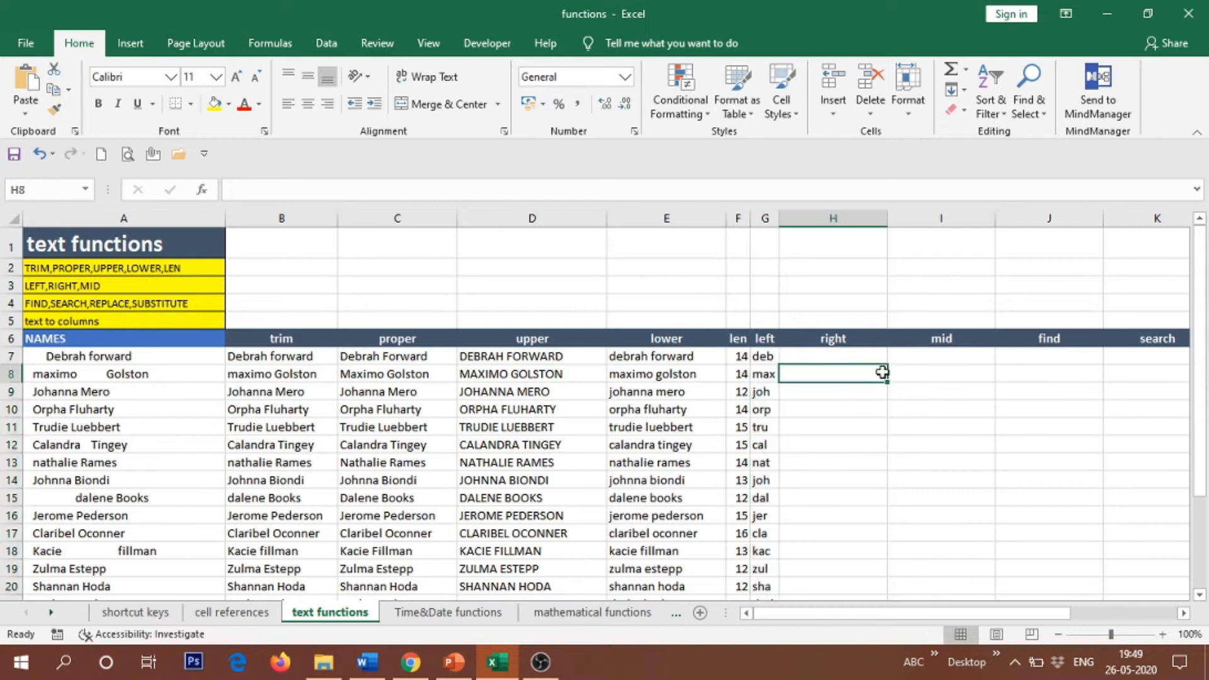
{"action": "key", "text": "Up"}
{"action": "scroll", "coordinate": [980, 463], "scroll_direction": "down", "scroll_amount": 2}
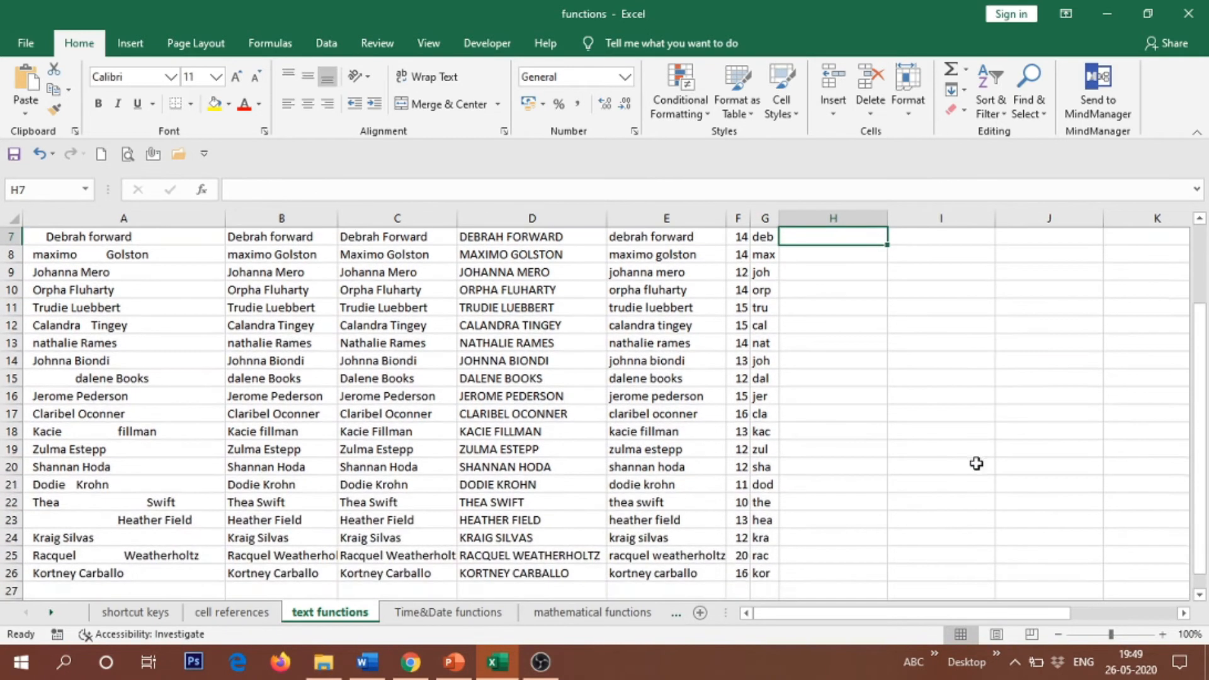
{"action": "left_click", "coordinate": [1200, 219]}
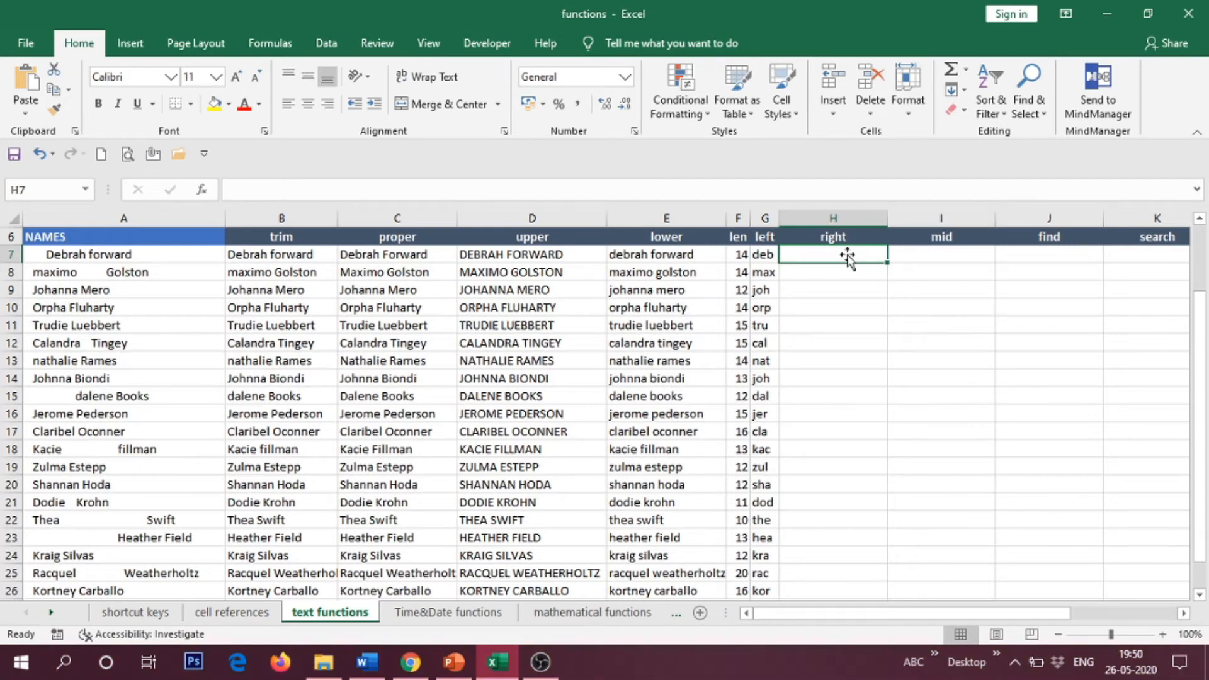
{"action": "key", "text": "F2"}
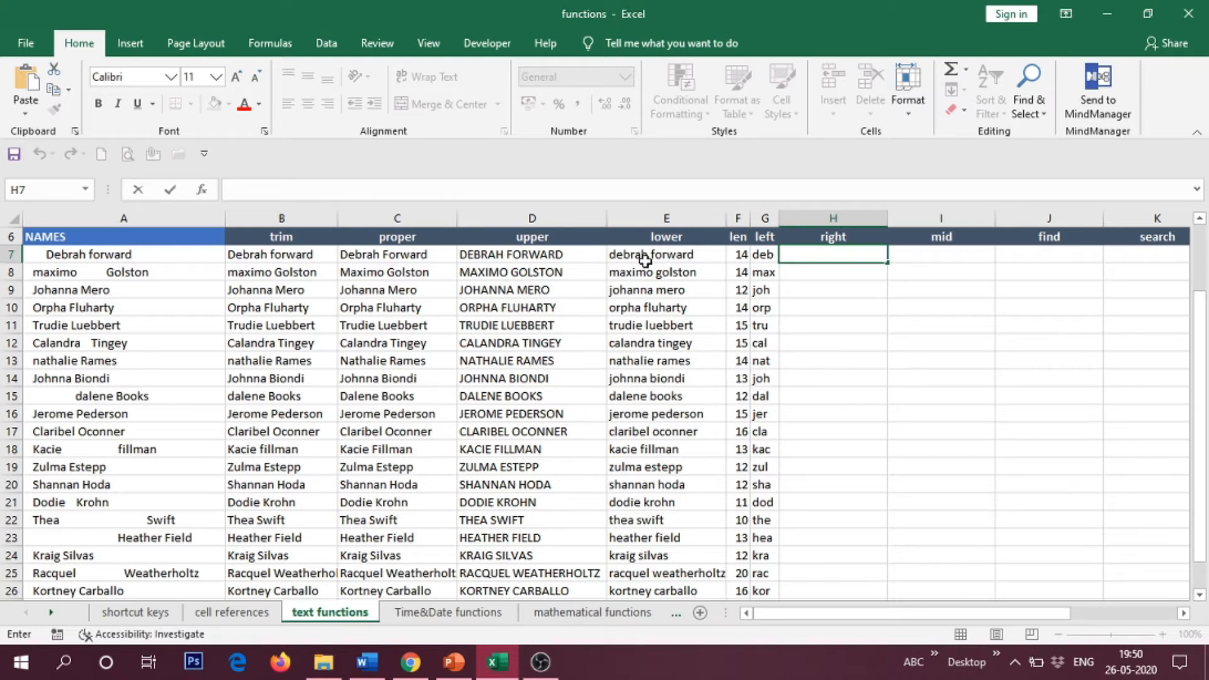
{"action": "left_click", "coordinate": [809, 252]}
{"action": "type", "text": "=right"}
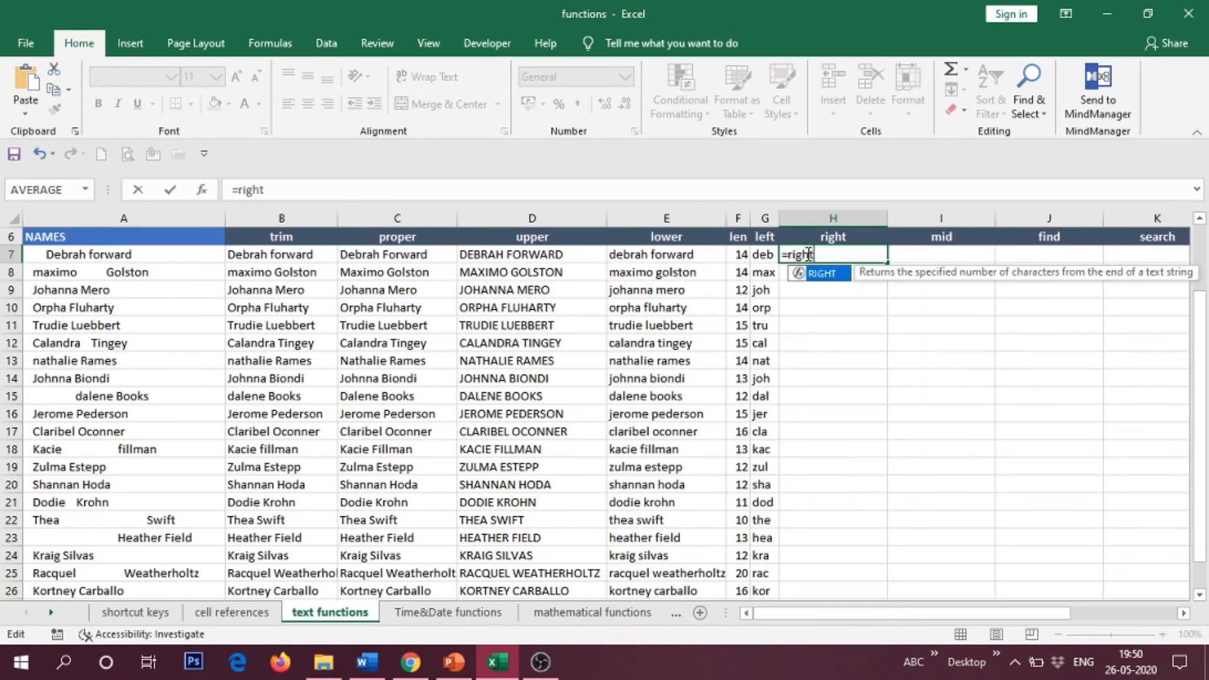
{"action": "type", "text": "("}
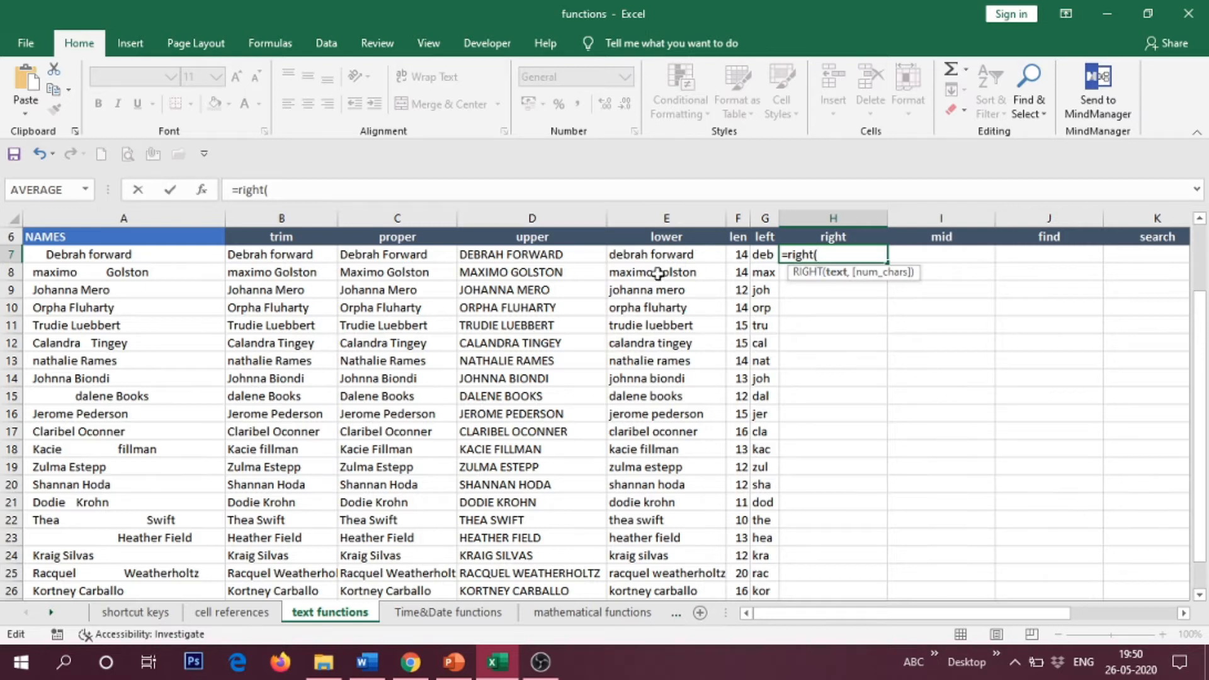
{"action": "left_click", "coordinate": [667, 255]}
{"action": "type", "text": ",7"}
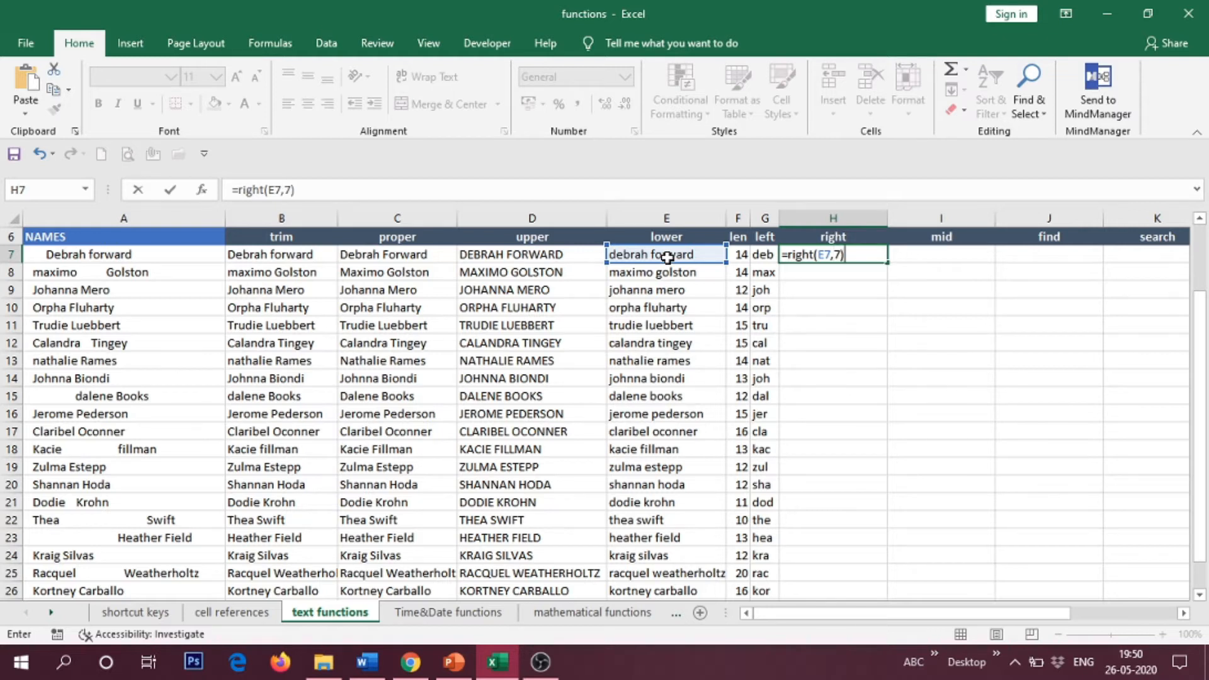
{"action": "key", "text": "Return"}
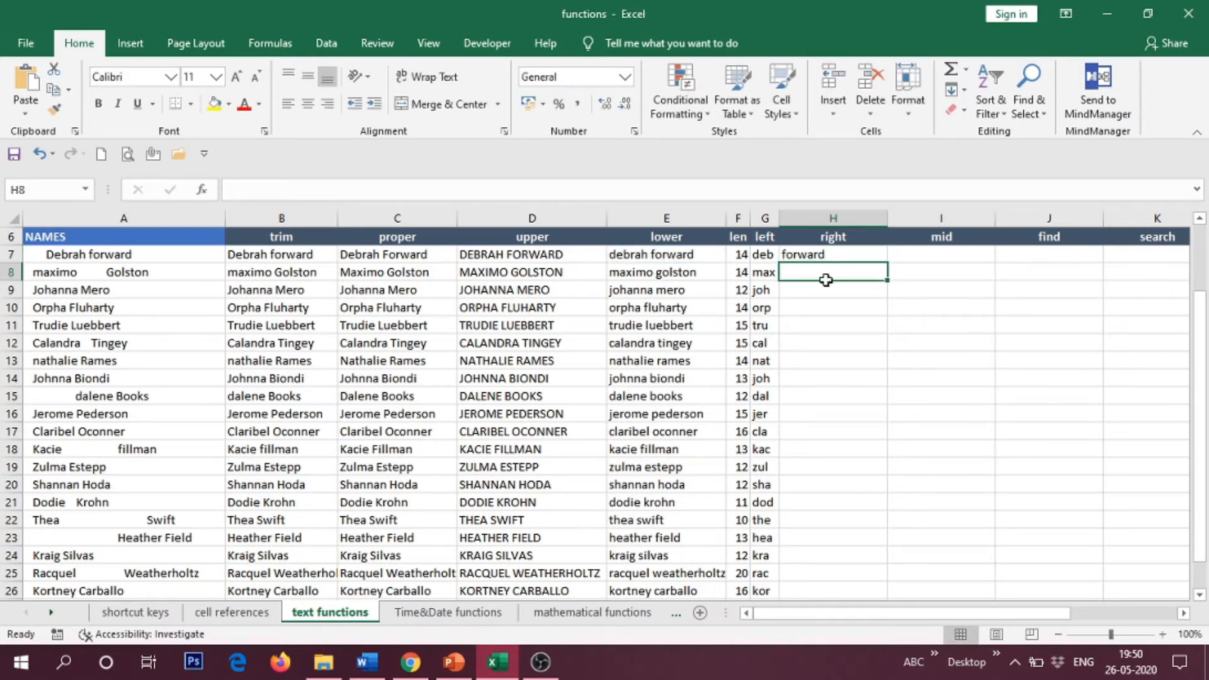
Change the character count in the H7 formula to 3, making it =RIGHT(E7,3).
{"action": "double_click", "coordinate": [847, 253]}
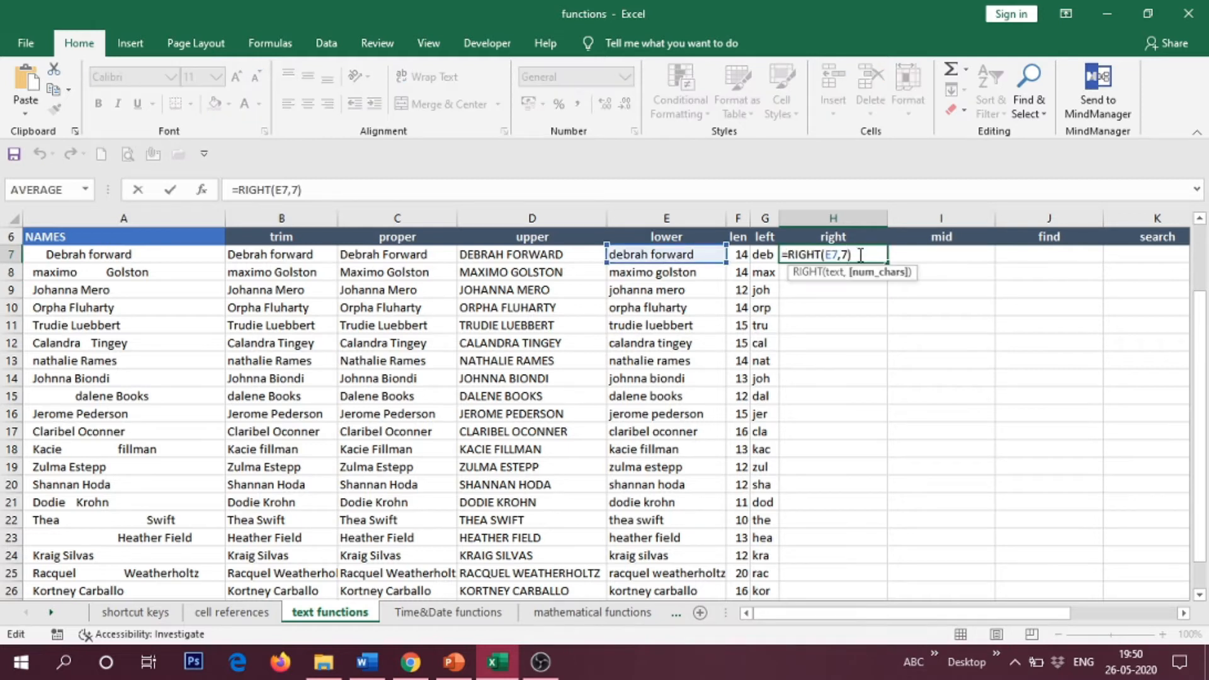
{"action": "key", "text": "BackSpace"}
{"action": "type", "text": "3"}
{"action": "key", "text": "Return"}
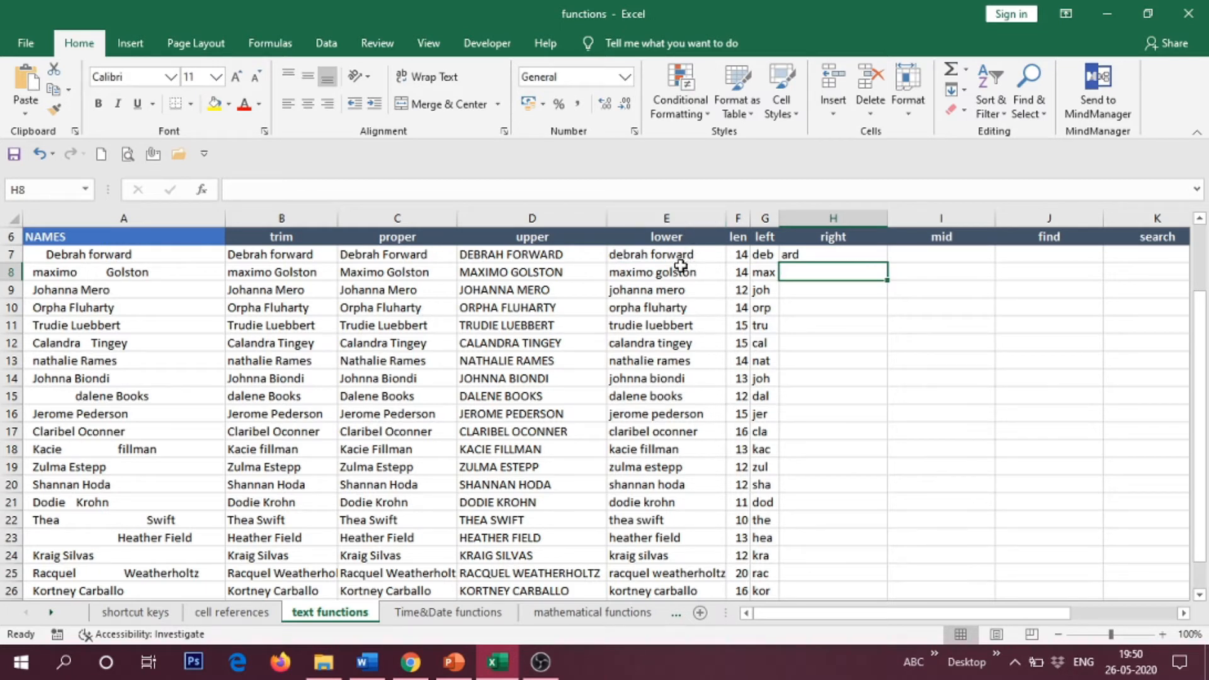
Fill the RIGHT formula from H7 down to H26 and narrow column H to fit its contents.
{"action": "left_click", "coordinate": [825, 255]}
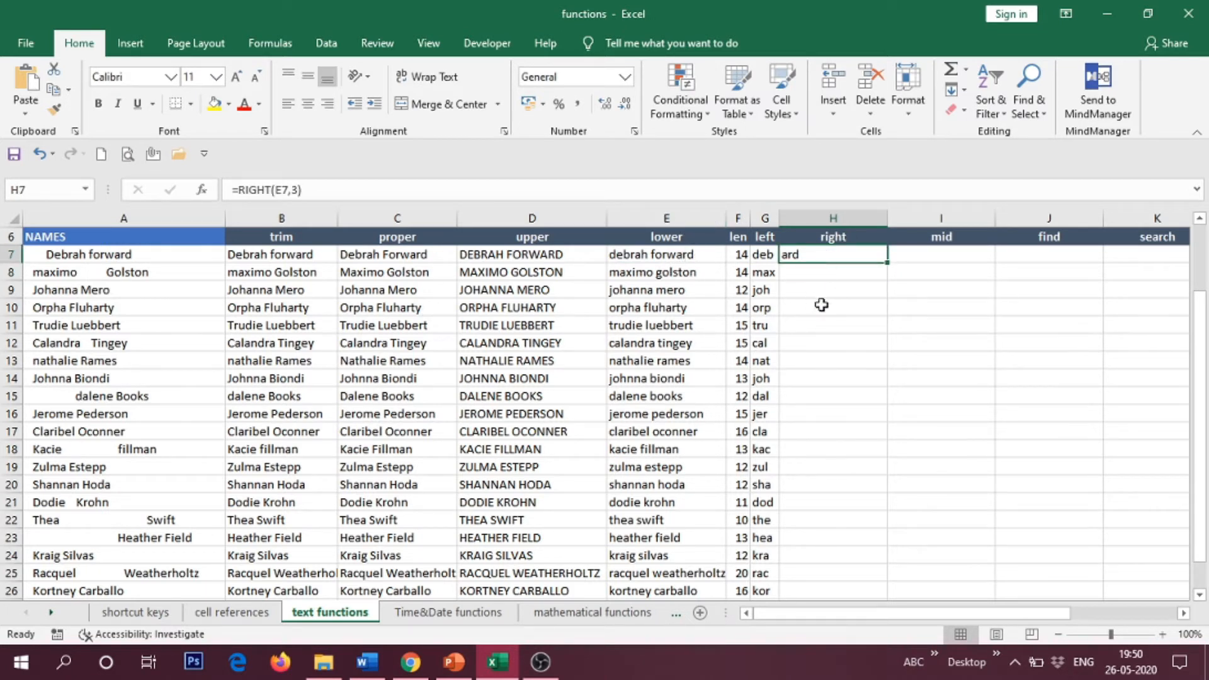
{"action": "left_click_drag", "start_coordinate": [888, 263], "coordinate": [869, 544]}
{"action": "scroll", "coordinate": [861, 445], "scroll_direction": "up", "scroll_amount": 2}
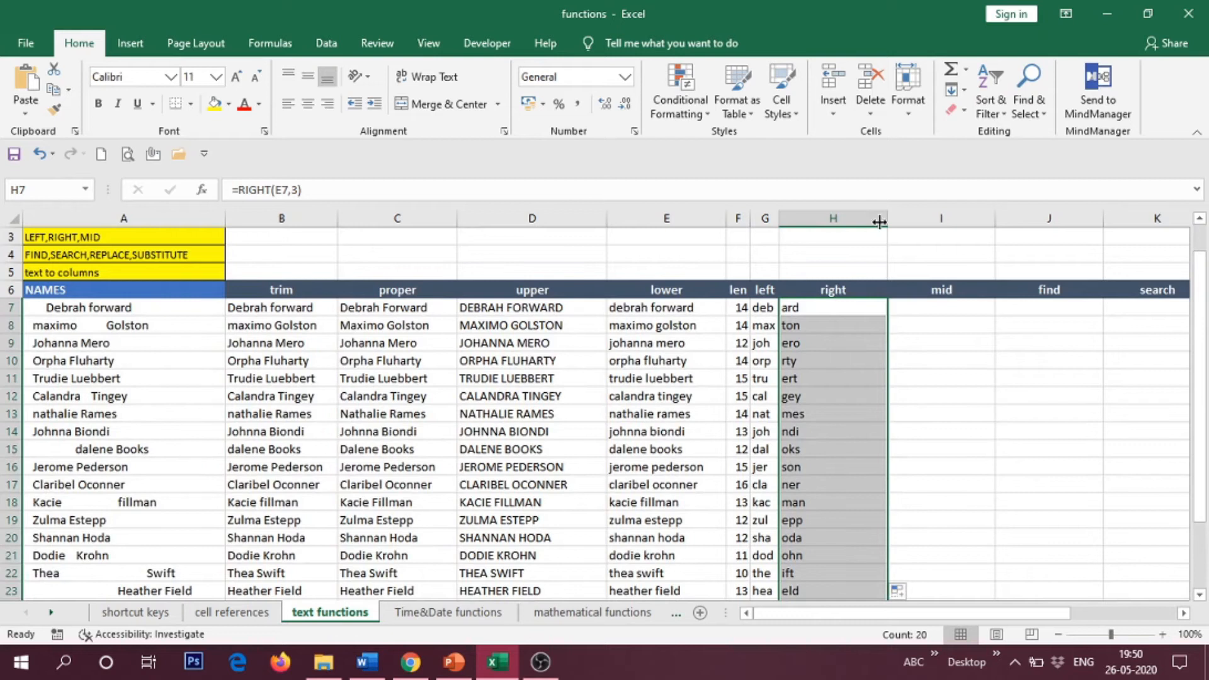
{"action": "left_click_drag", "start_coordinate": [888, 221], "coordinate": [829, 223]}
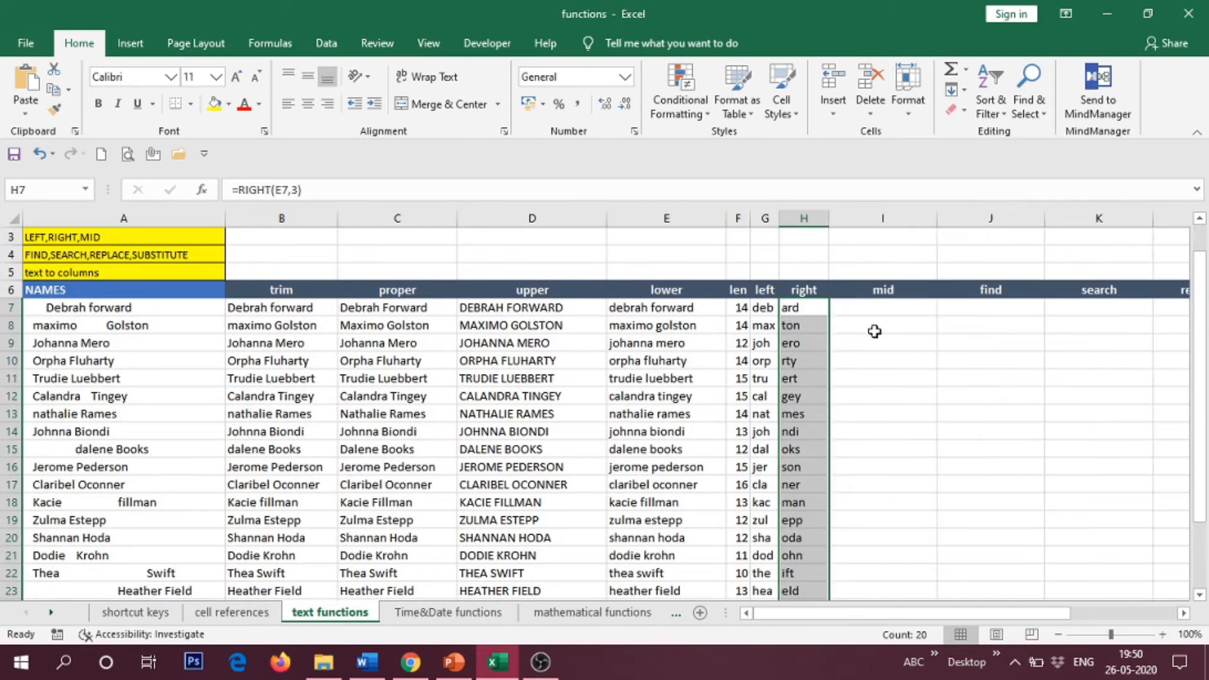
Enter the formula =MID(E7,8,3) in cell I7 to extract three characters of the lower-case name starting at the eighth.
{"action": "left_click", "coordinate": [875, 331]}
{"action": "scroll", "coordinate": [885, 400], "scroll_direction": "down", "scroll_amount": 1}
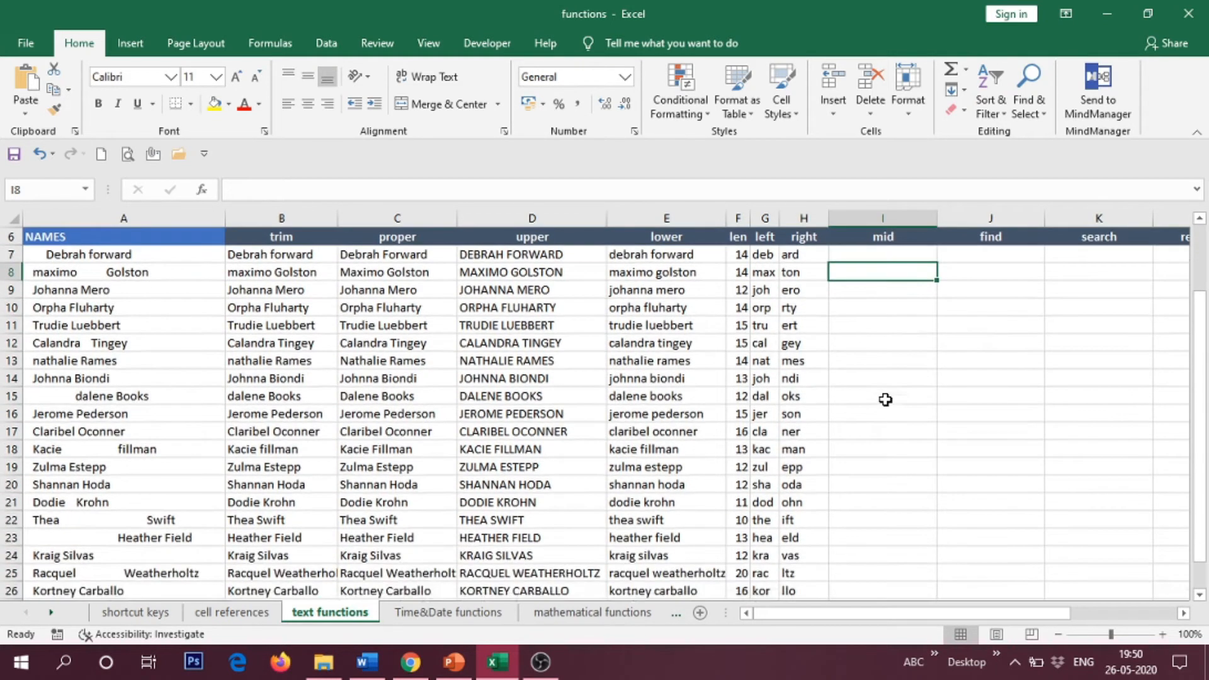
{"action": "left_click", "coordinate": [874, 237]}
{"action": "left_click", "coordinate": [875, 254]}
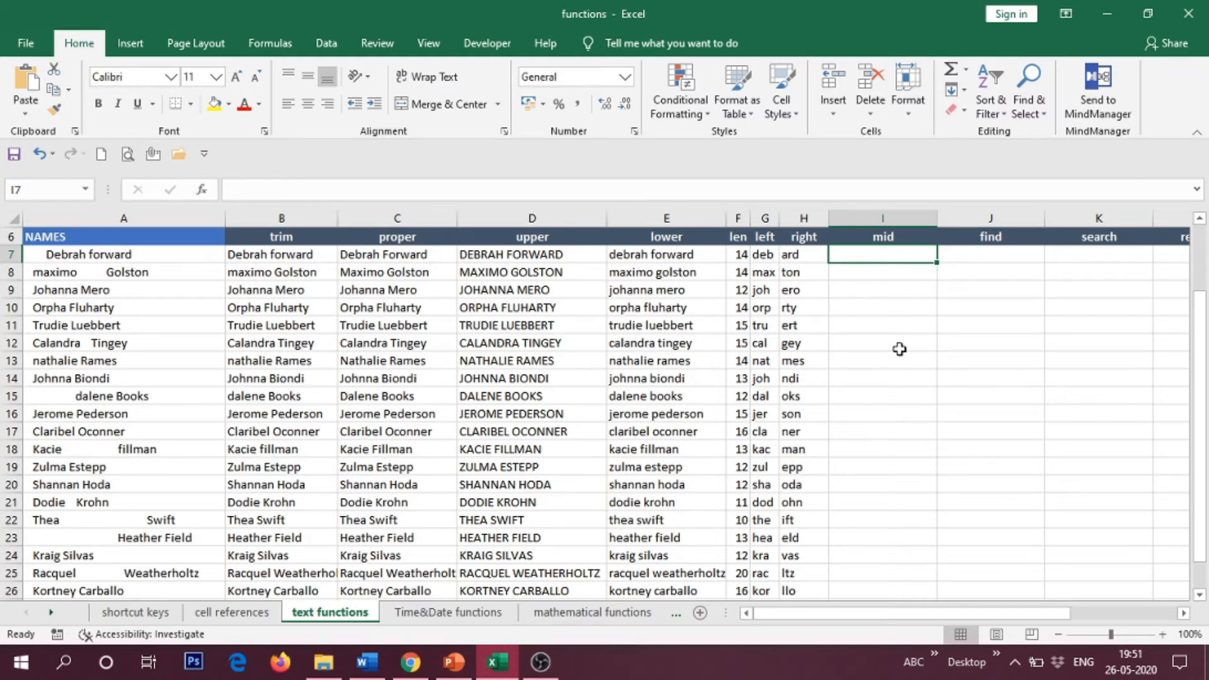
{"action": "left_click", "coordinate": [690, 255]}
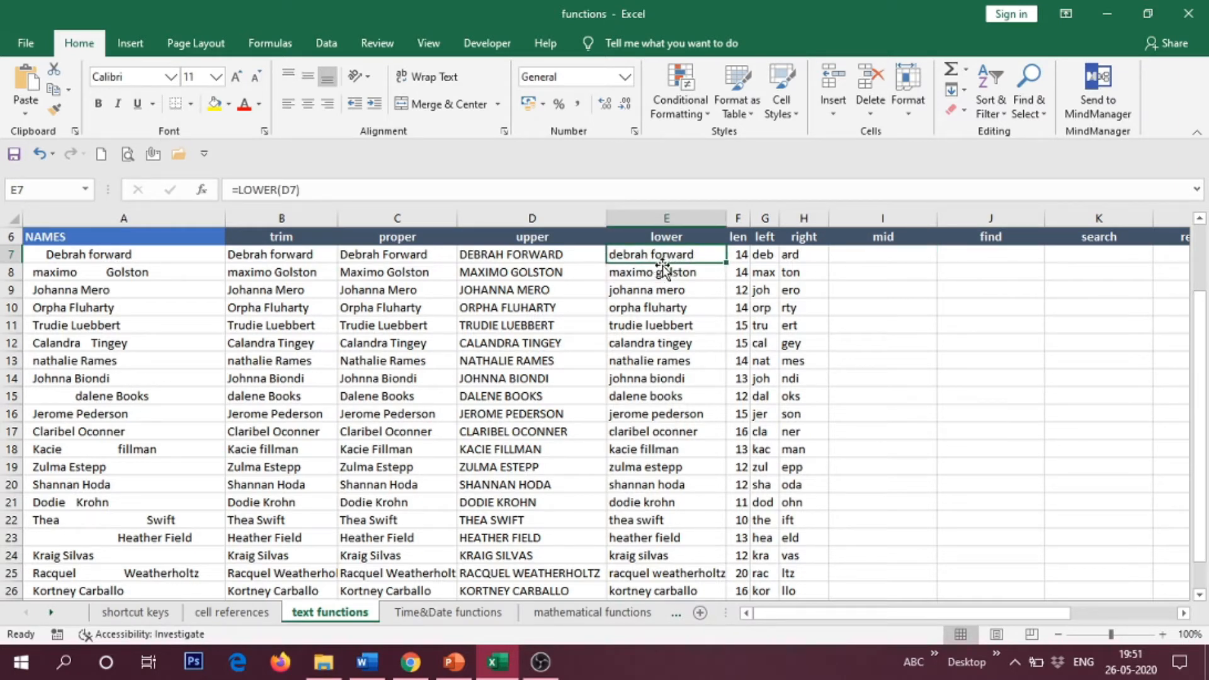
{"action": "left_click", "coordinate": [855, 254]}
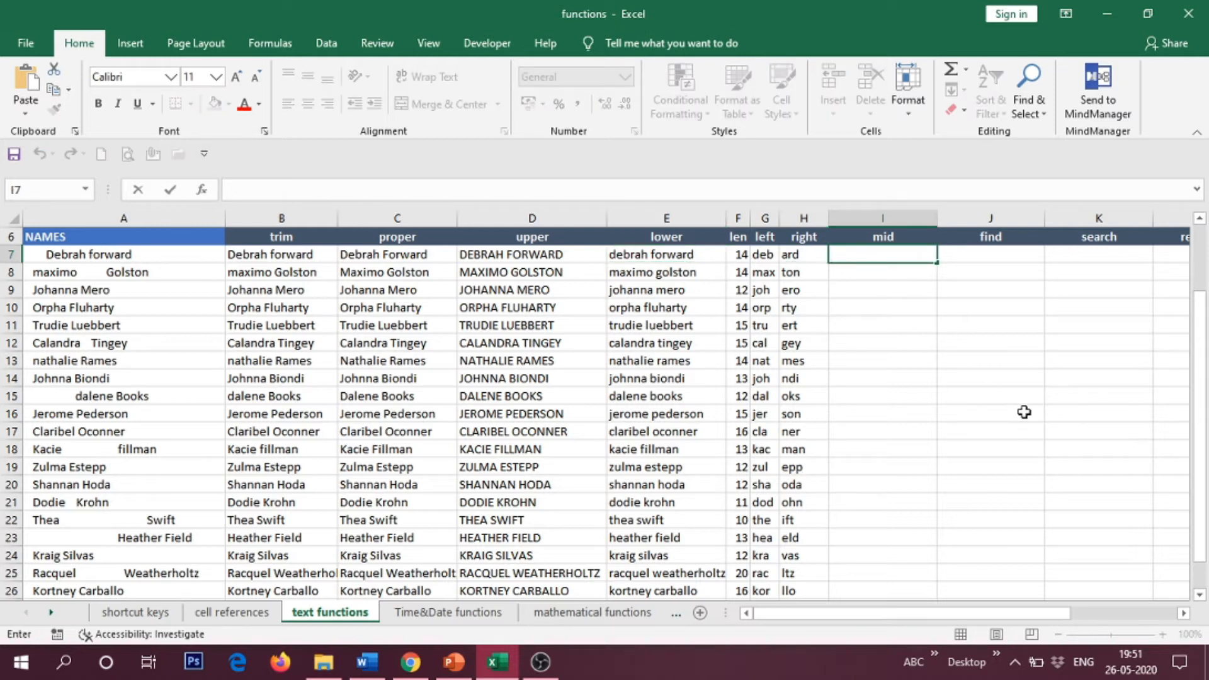
{"action": "type", "text": "=mid"}
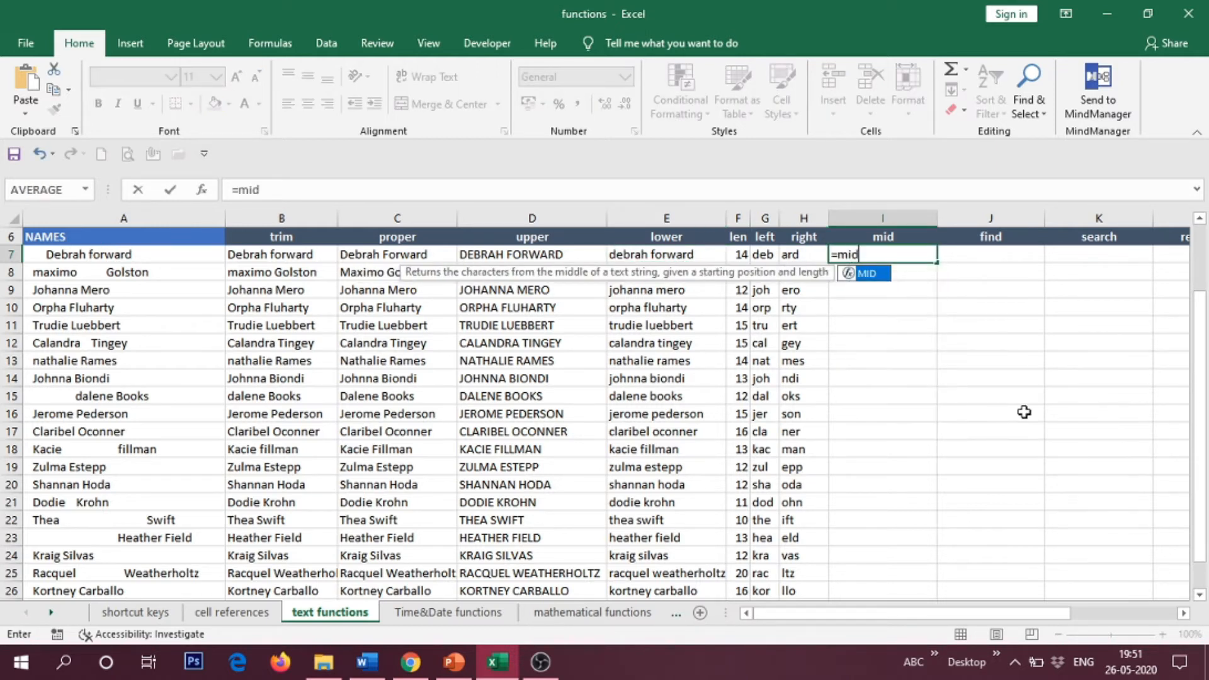
{"action": "type", "text": "("}
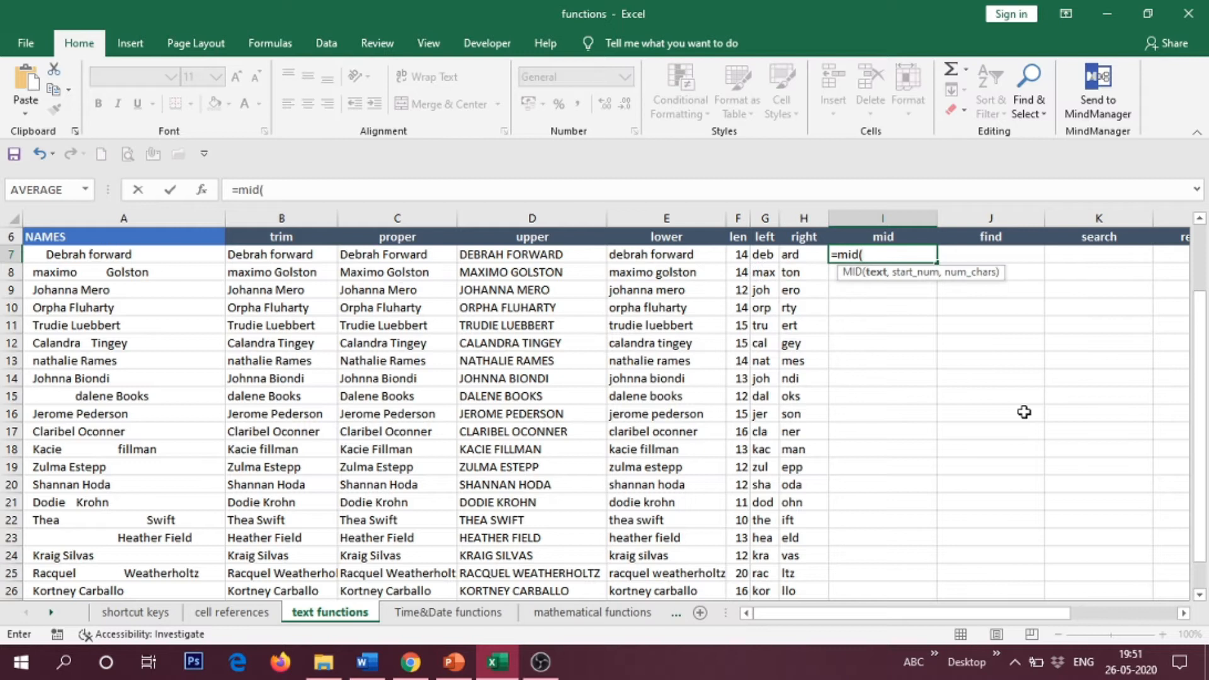
{"action": "left_click", "coordinate": [693, 254]}
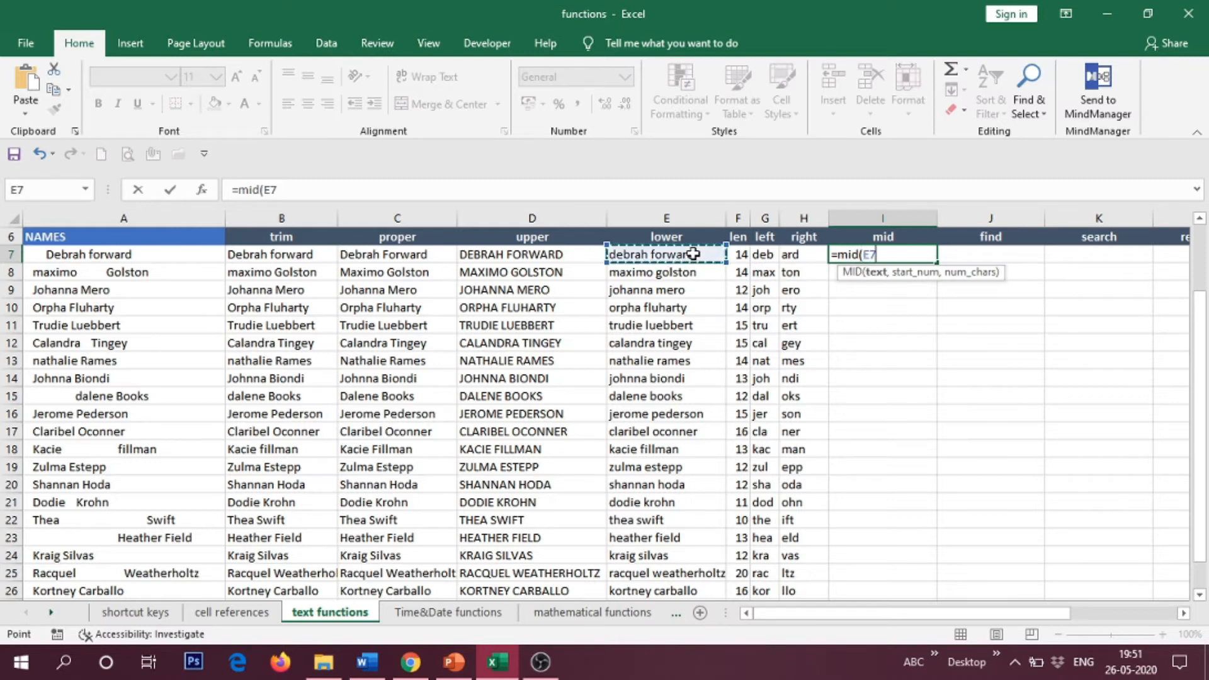
{"action": "type", "text": ",8"}
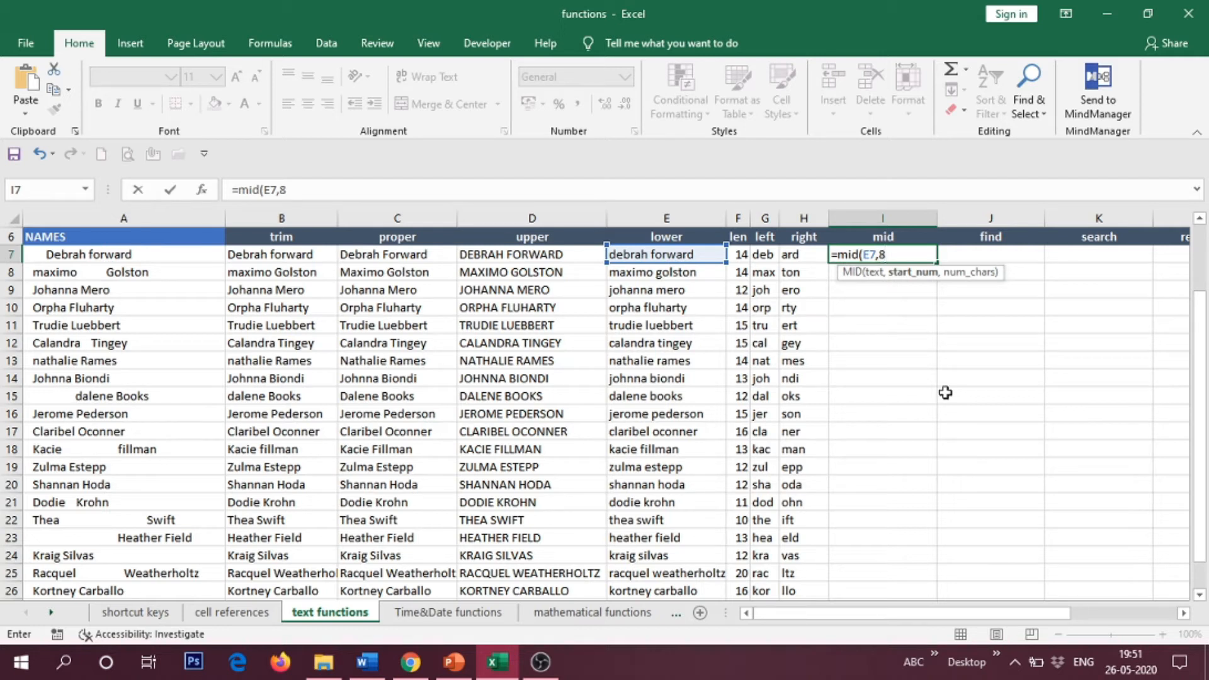
{"action": "type", "text": ",3"}
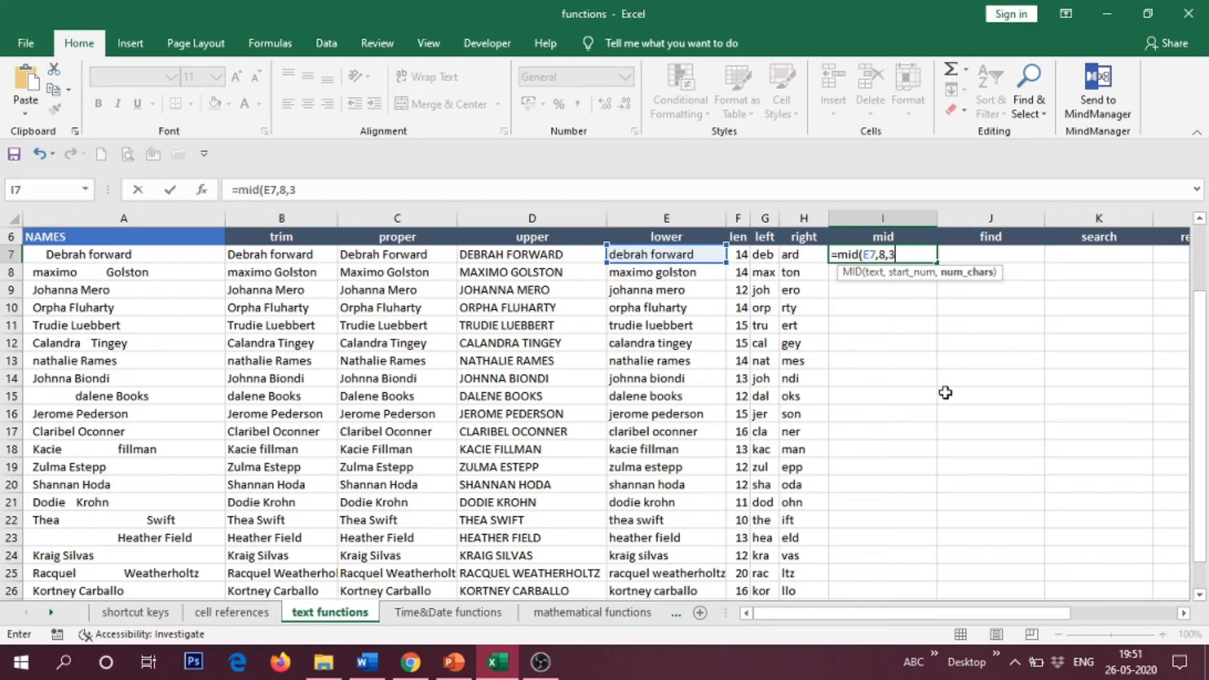
{"action": "key", "text": "Return"}
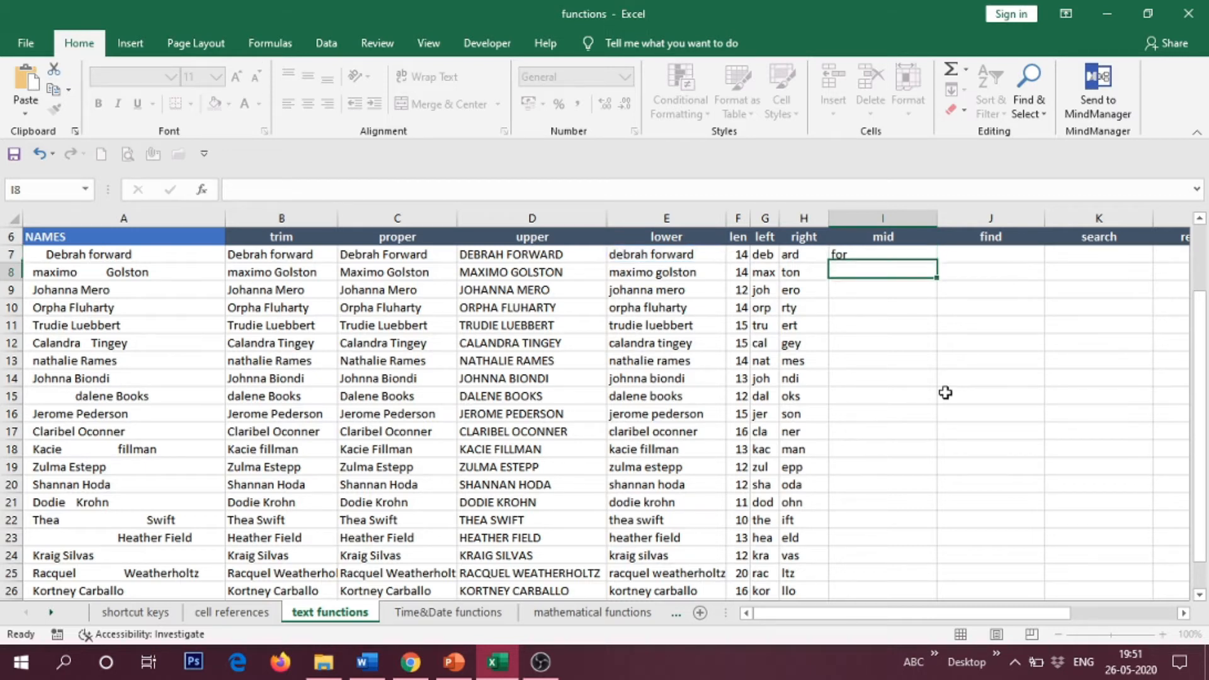
Try filling the MID formula from I7 down to I26, and undo the fill.
{"action": "left_click", "coordinate": [871, 254]}
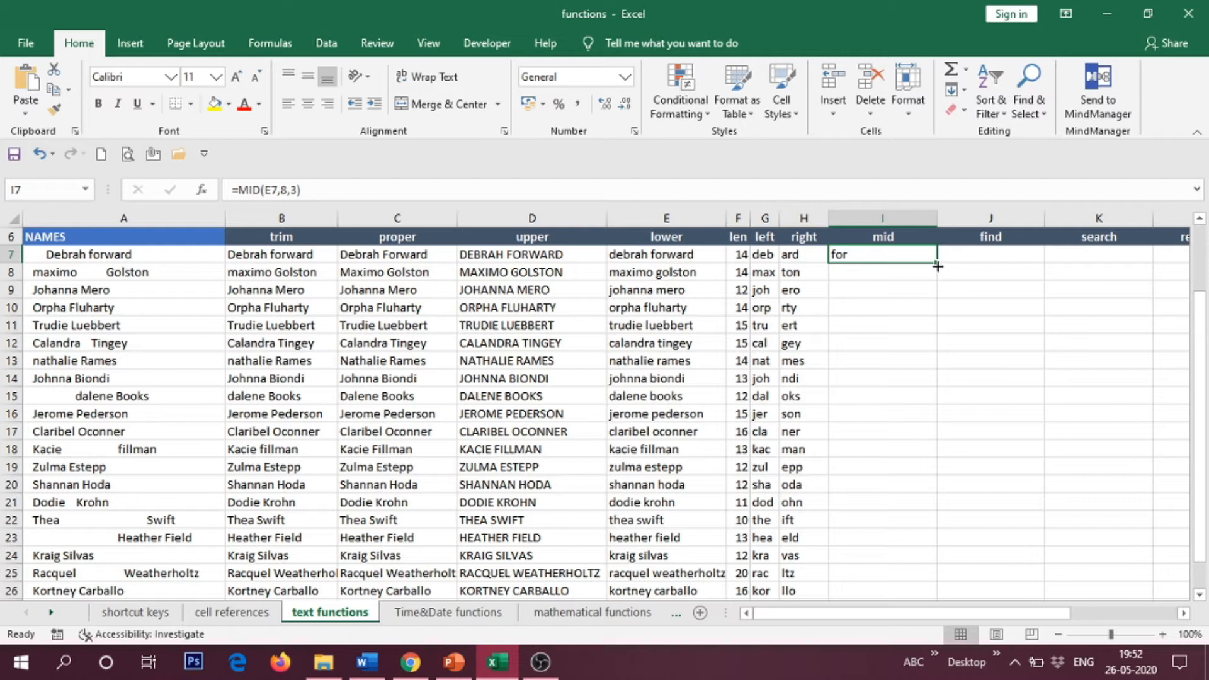
{"action": "left_click_drag", "start_coordinate": [938, 264], "coordinate": [921, 546]}
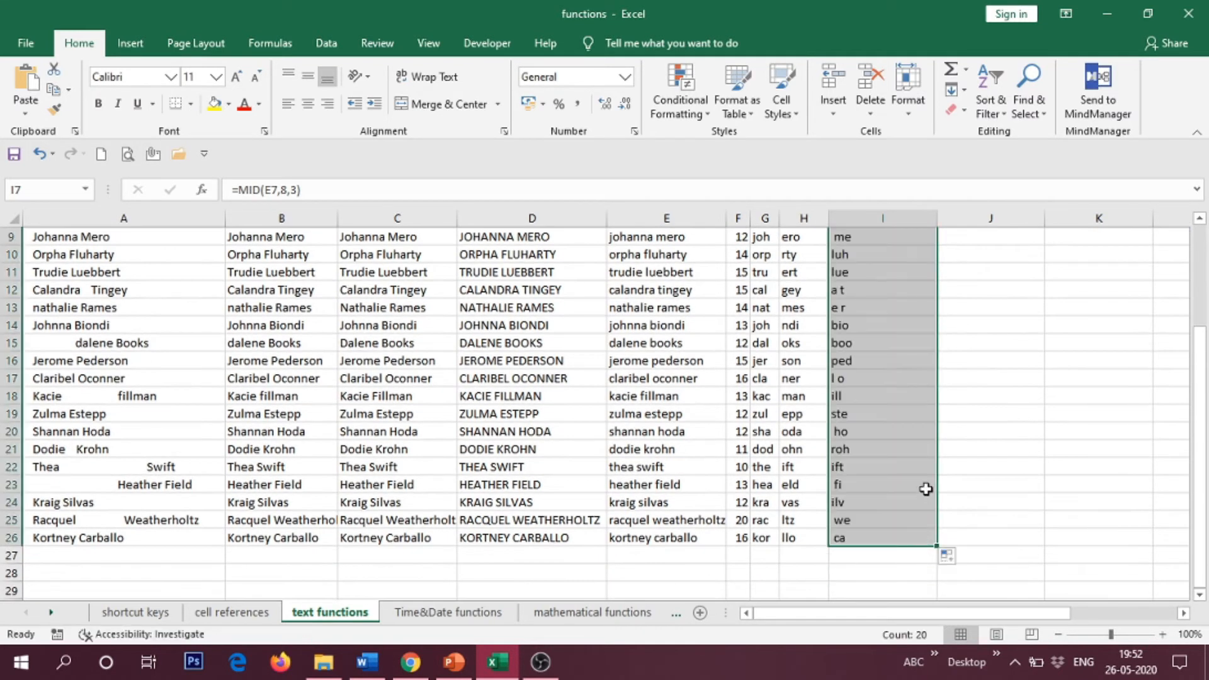
{"action": "scroll", "coordinate": [920, 489], "scroll_direction": "up", "scroll_amount": 2}
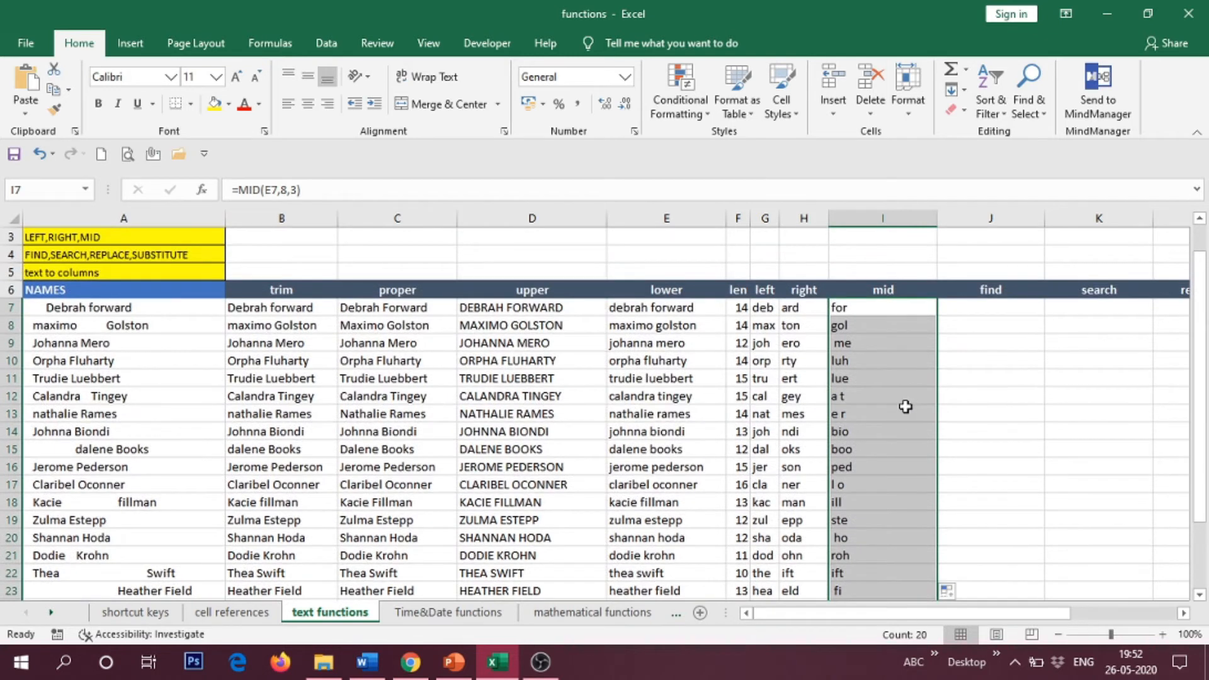
{"action": "key", "text": "ctrl+z"}
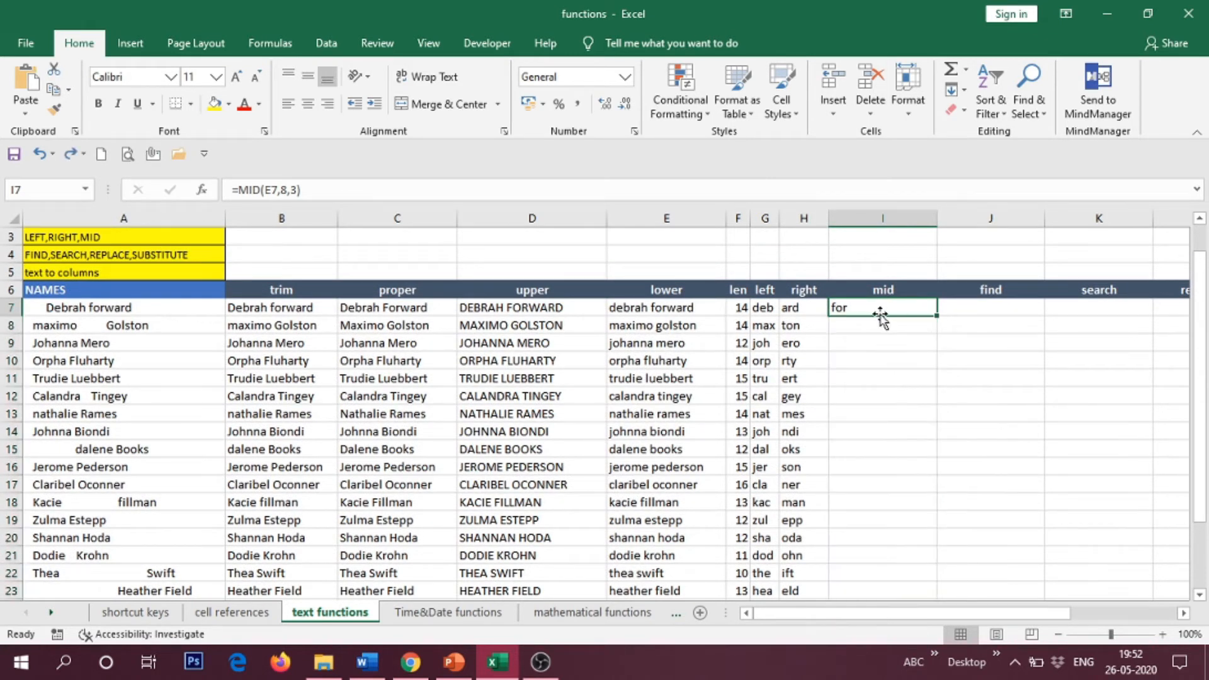
{"action": "left_click", "coordinate": [851, 325]}
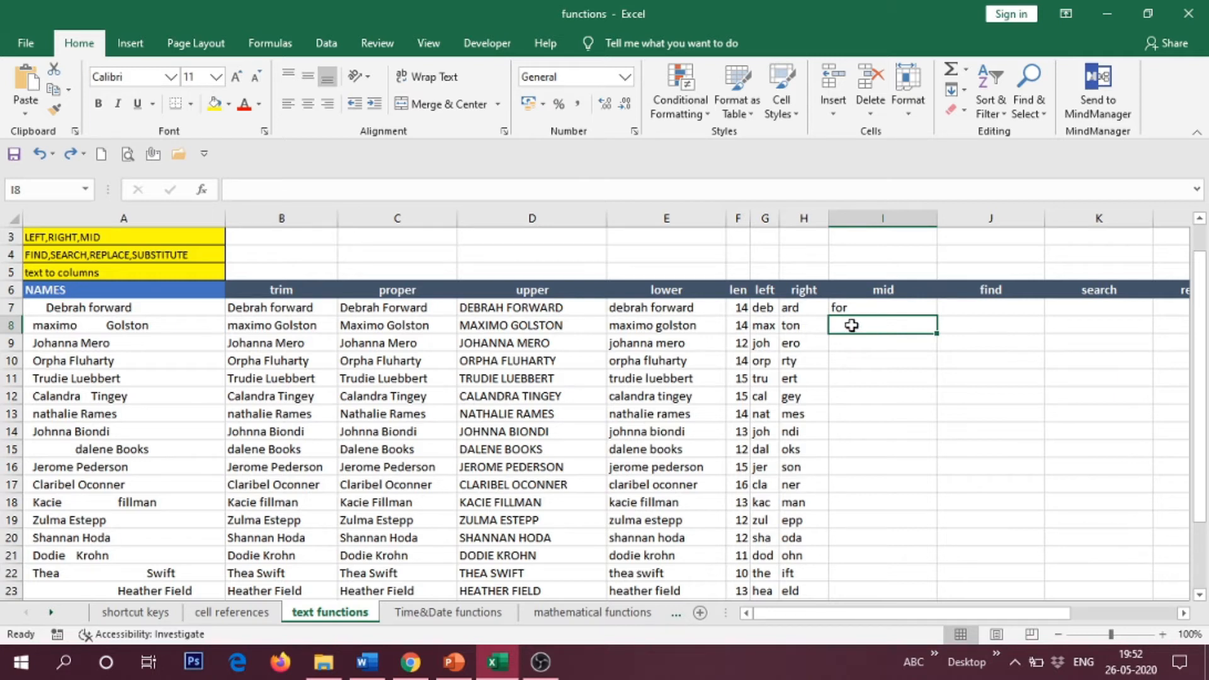
Fill the MID formula from I7 down to I9 and change the character count in I8 to 5.
{"action": "left_click", "coordinate": [864, 308]}
{"action": "left_click_drag", "start_coordinate": [937, 316], "coordinate": [942, 344]}
{"action": "double_click", "coordinate": [857, 332]}
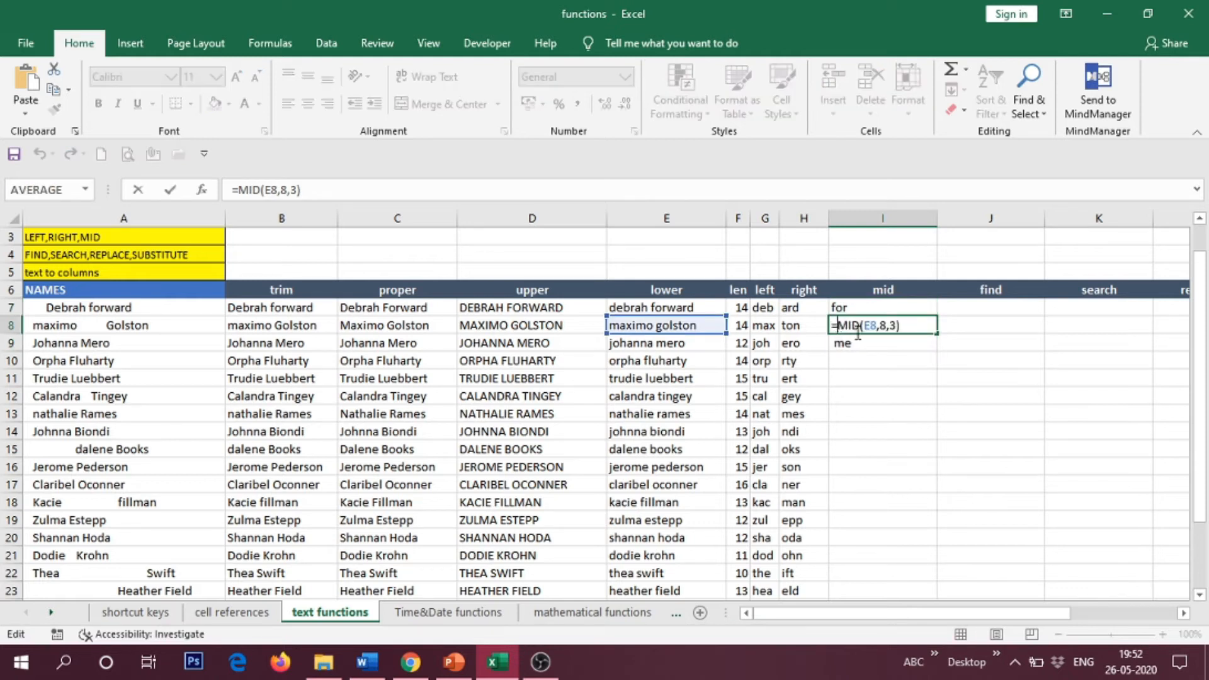
{"action": "left_click", "coordinate": [895, 327]}
{"action": "key", "text": "BackSpace"}
{"action": "type", "text": "5"}
{"action": "key", "text": "Return"}
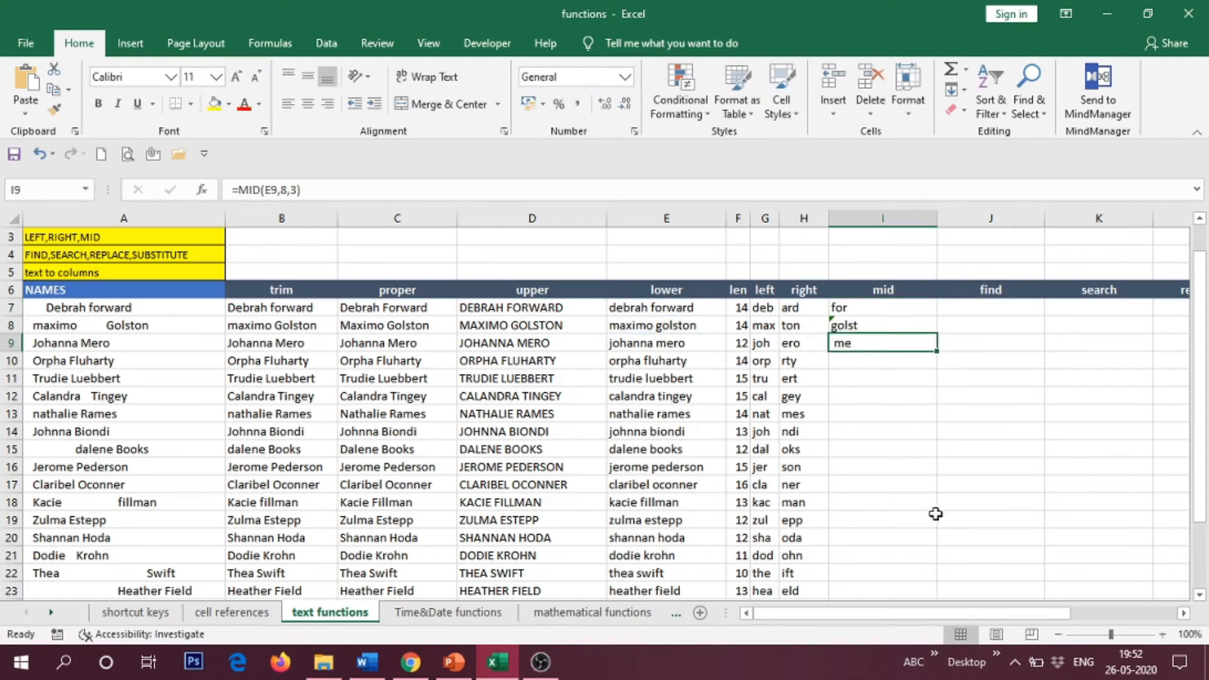
Set the character count in the I9 formula to 7, making it =MID(E9,8,7), and narrow column I to fit its contents.
{"action": "double_click", "coordinate": [867, 343]}
{"action": "left_click", "coordinate": [894, 344]}
{"action": "key", "text": "BackSpace"}
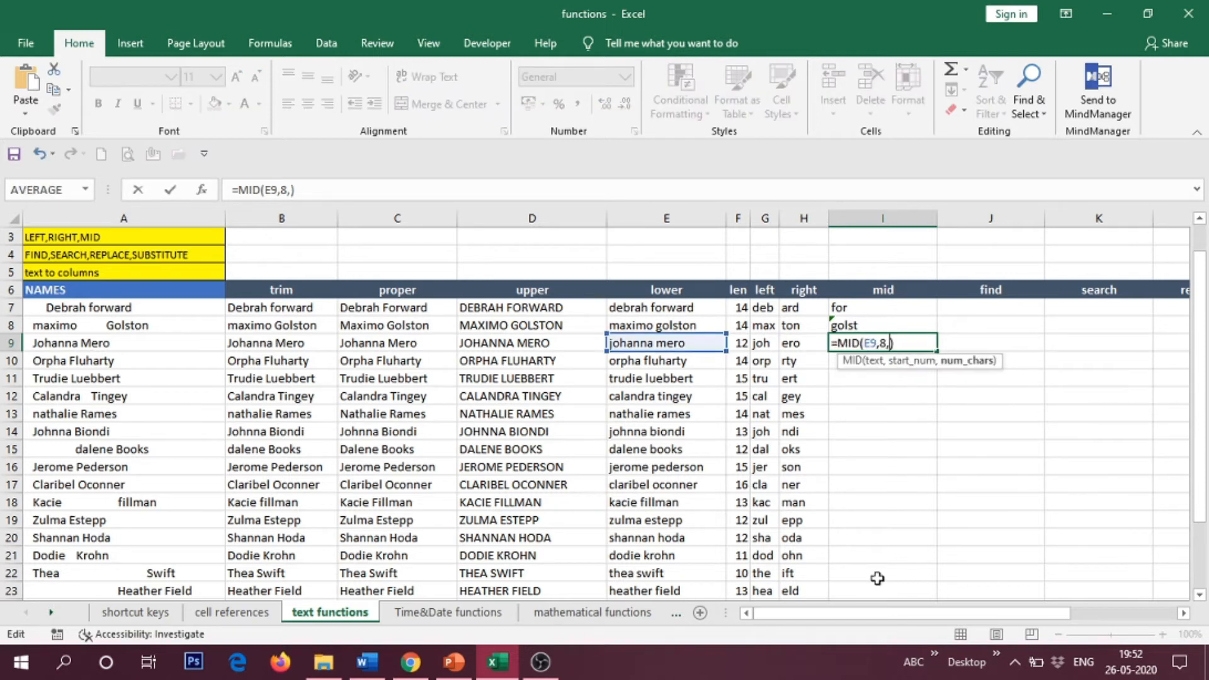
{"action": "type", "text": "5"}
{"action": "key", "text": "Return"}
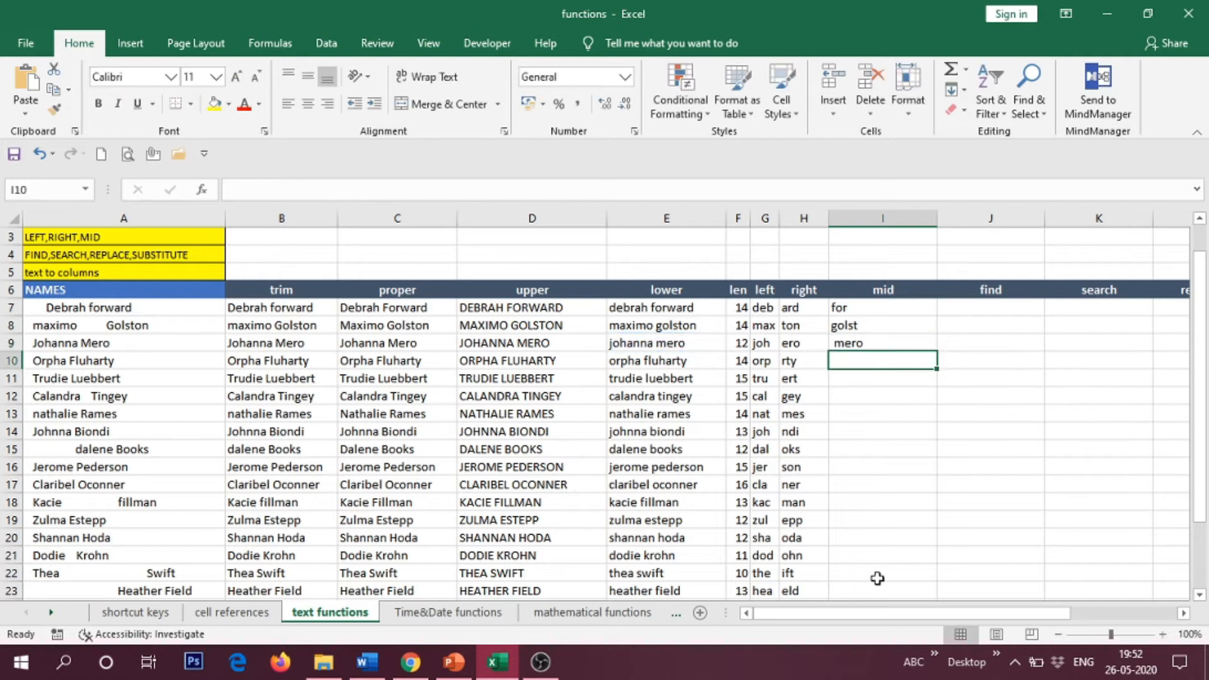
{"action": "double_click", "coordinate": [857, 342]}
{"action": "left_click", "coordinate": [885, 398]}
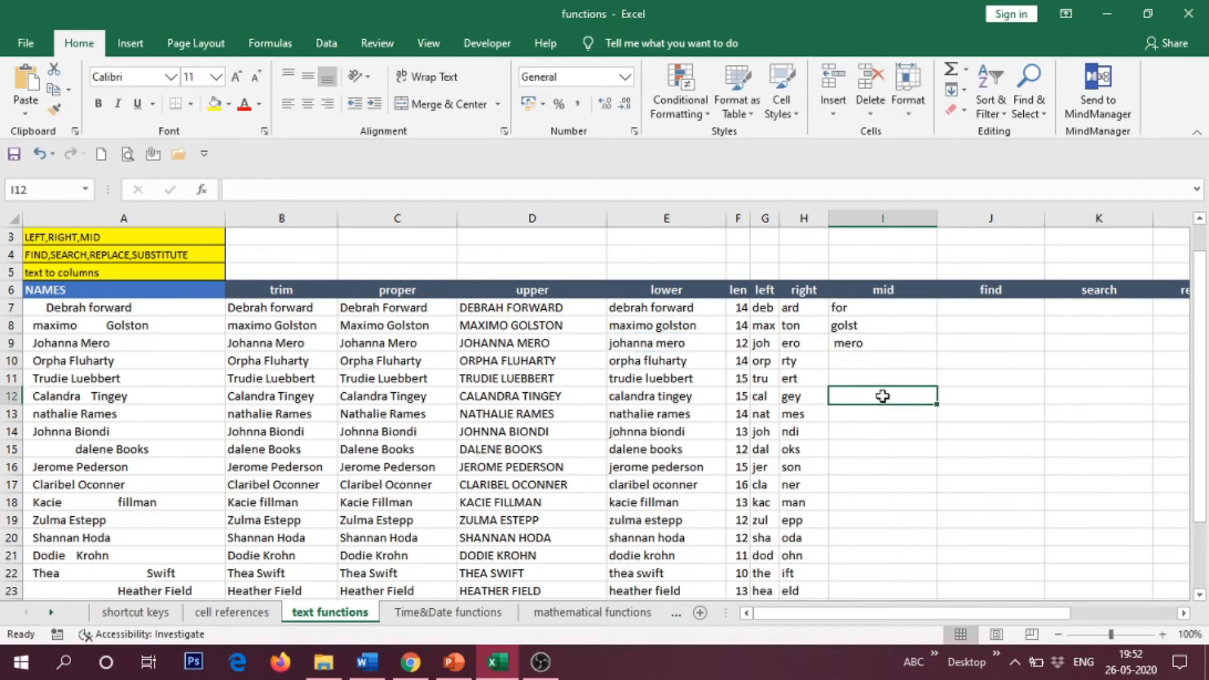
{"action": "left_click", "coordinate": [862, 349]}
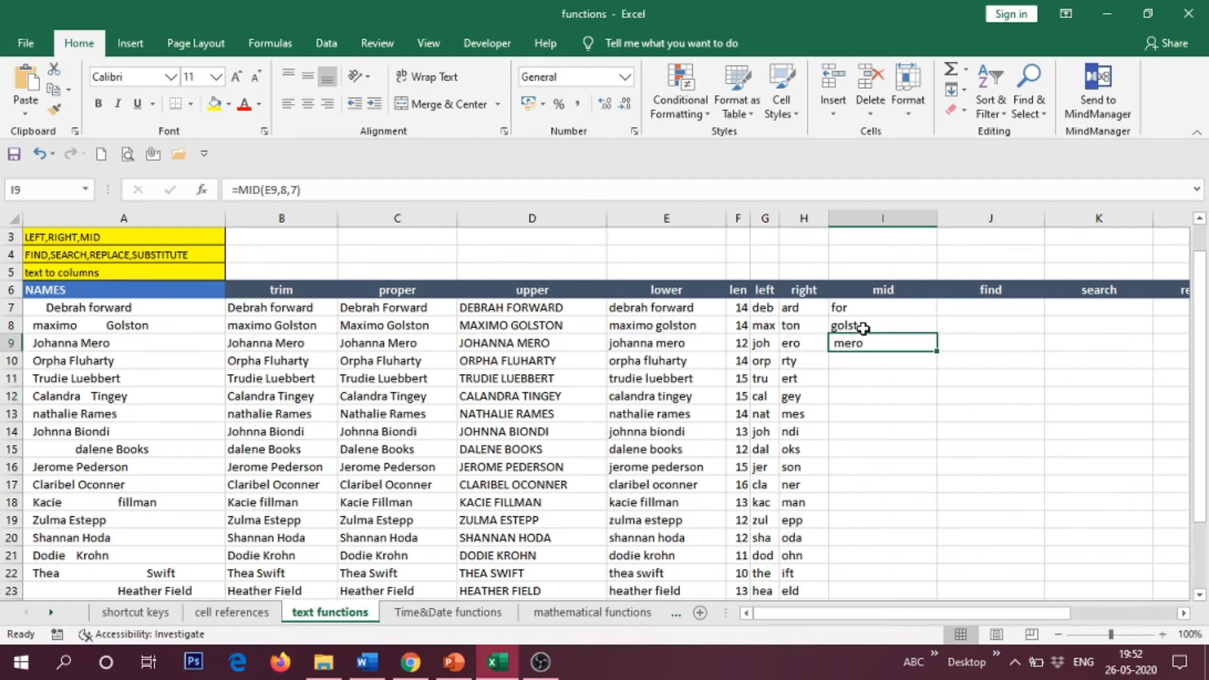
{"action": "left_click_drag", "start_coordinate": [924, 226], "coordinate": [881, 234]}
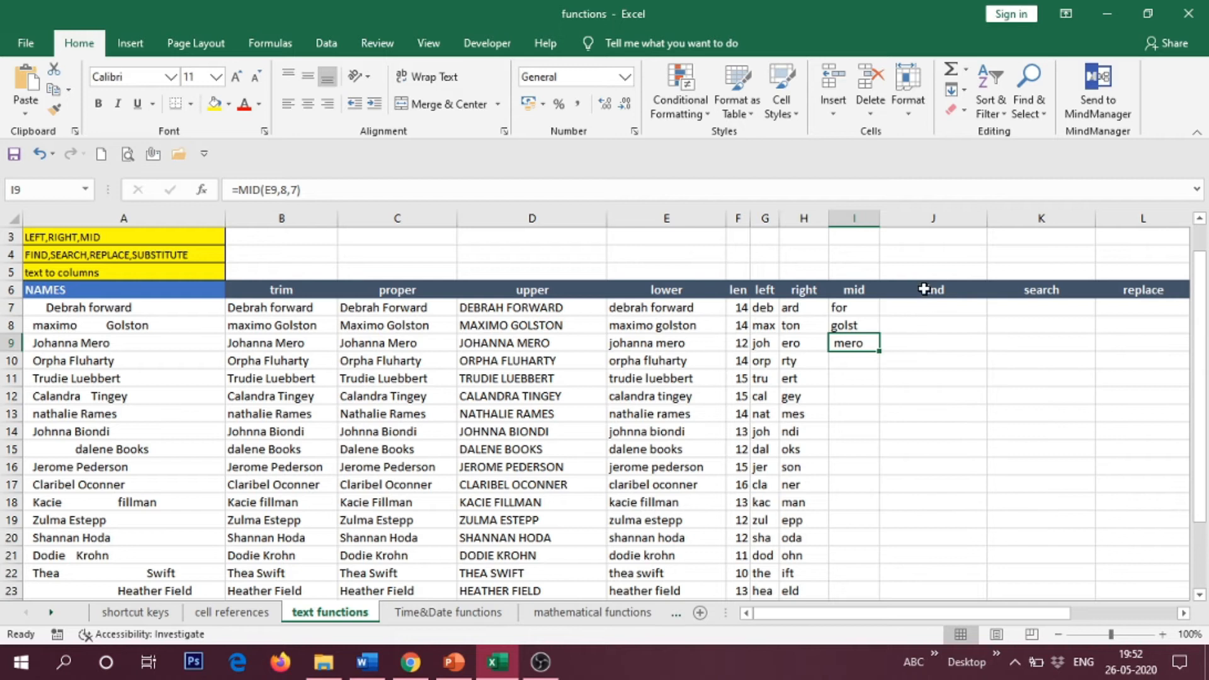
Enter the formula =FIND("f",E7,1) in cell J7 to locate the letter f in the lower-case name.
{"action": "left_click", "coordinate": [922, 311]}
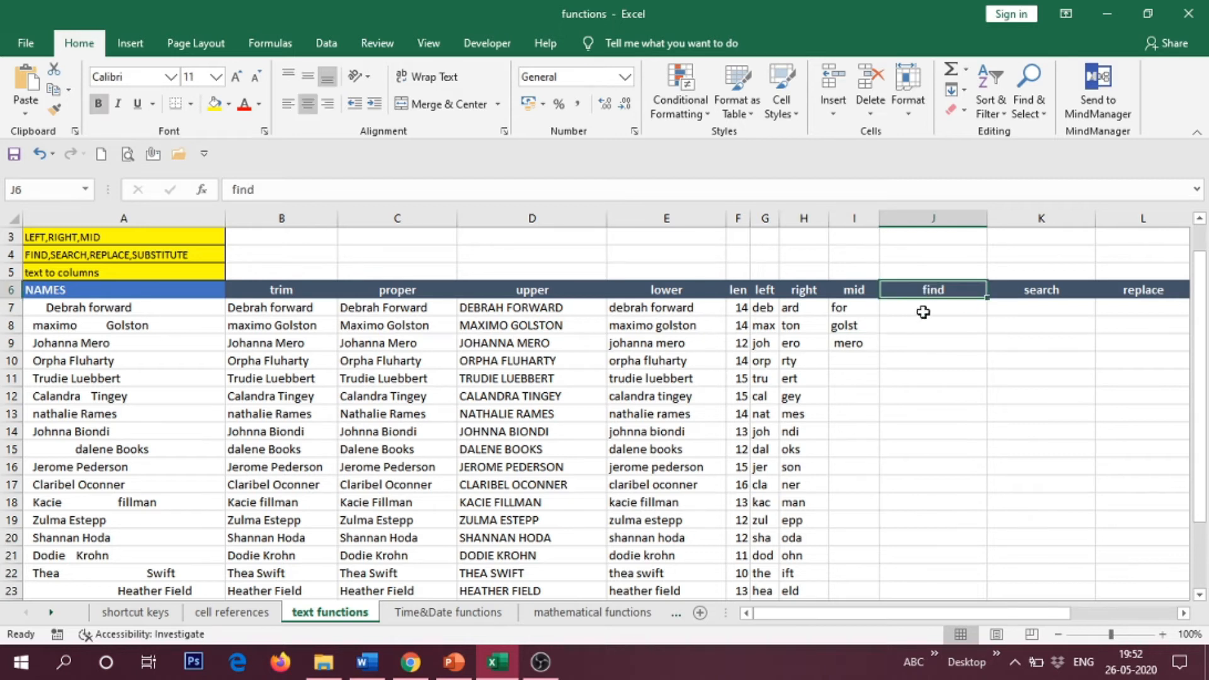
{"action": "left_click", "coordinate": [1042, 290]}
{"action": "left_click", "coordinate": [905, 303]}
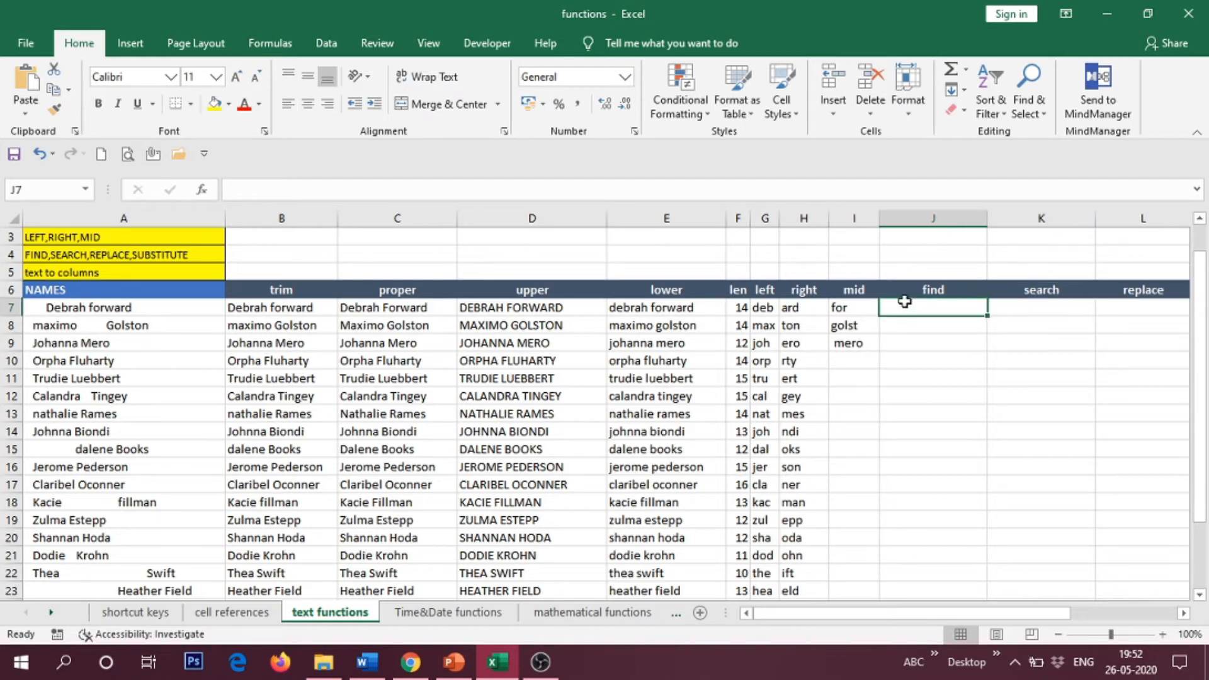
{"action": "left_click", "coordinate": [1200, 596]}
{"action": "left_click", "coordinate": [1200, 597]}
{"action": "left_click", "coordinate": [1200, 596]}
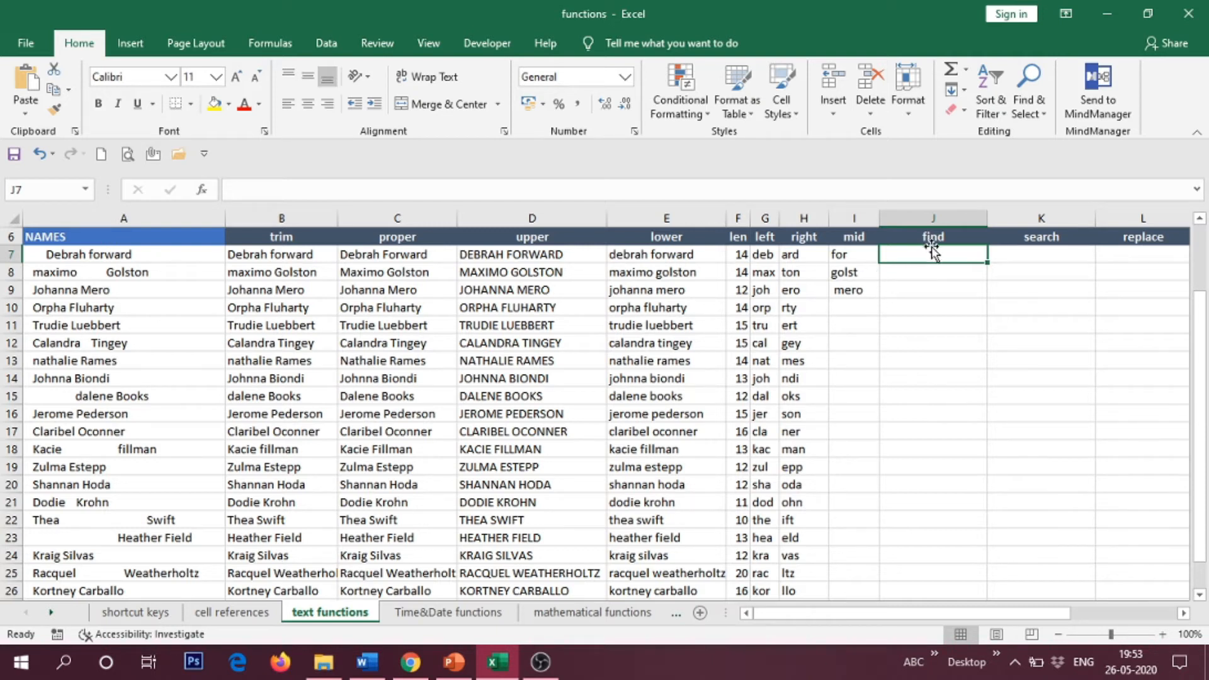
{"action": "type", "text": "=f"}
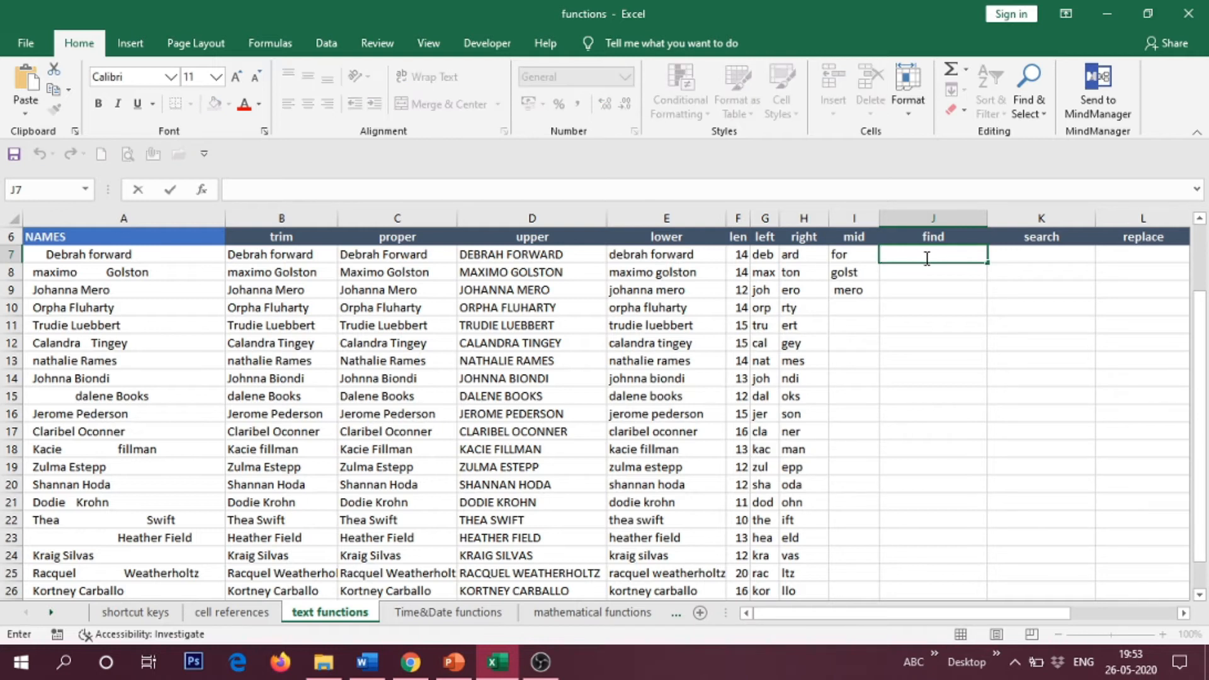
{"action": "type", "text": "ind("}
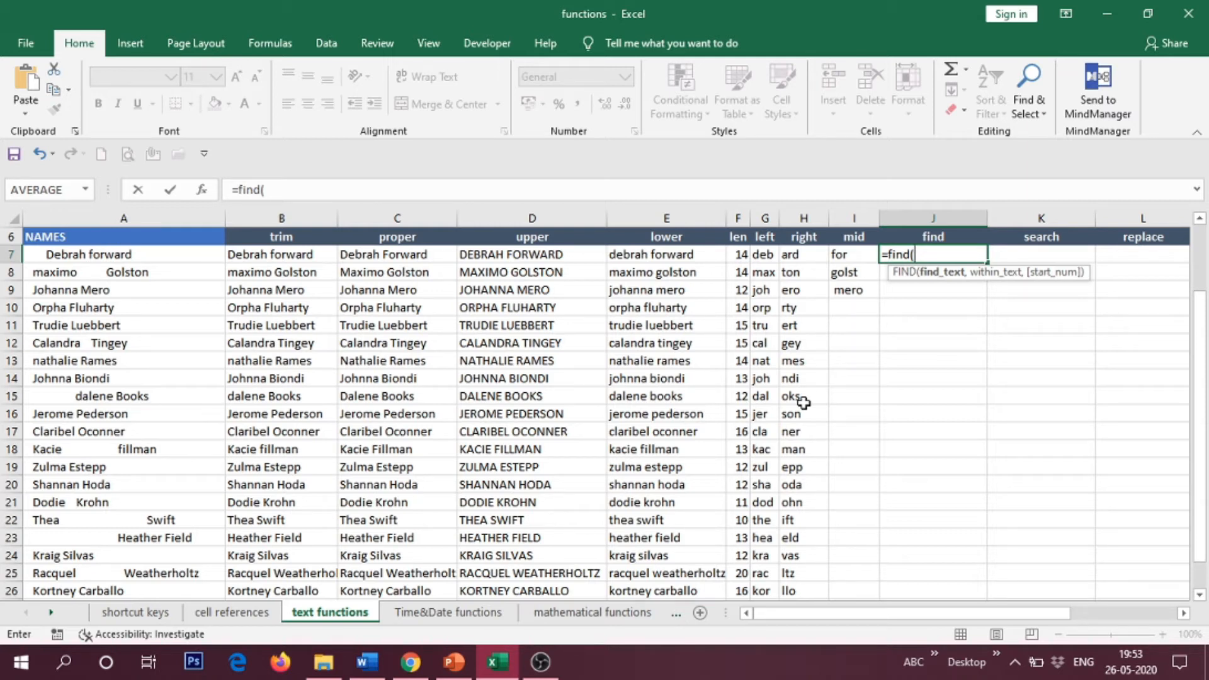
{"action": "type", "text": "f"}
{"action": "type", "text": ","}
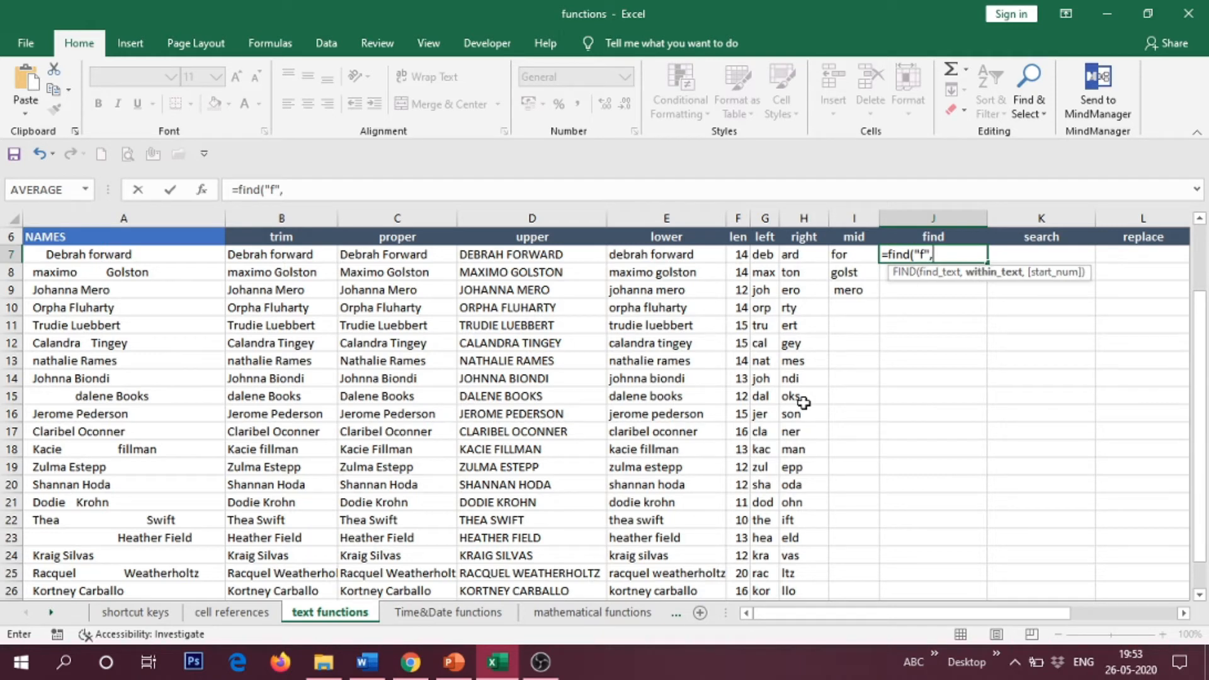
{"action": "left_click", "coordinate": [680, 255]}
{"action": "type", "text": ","}
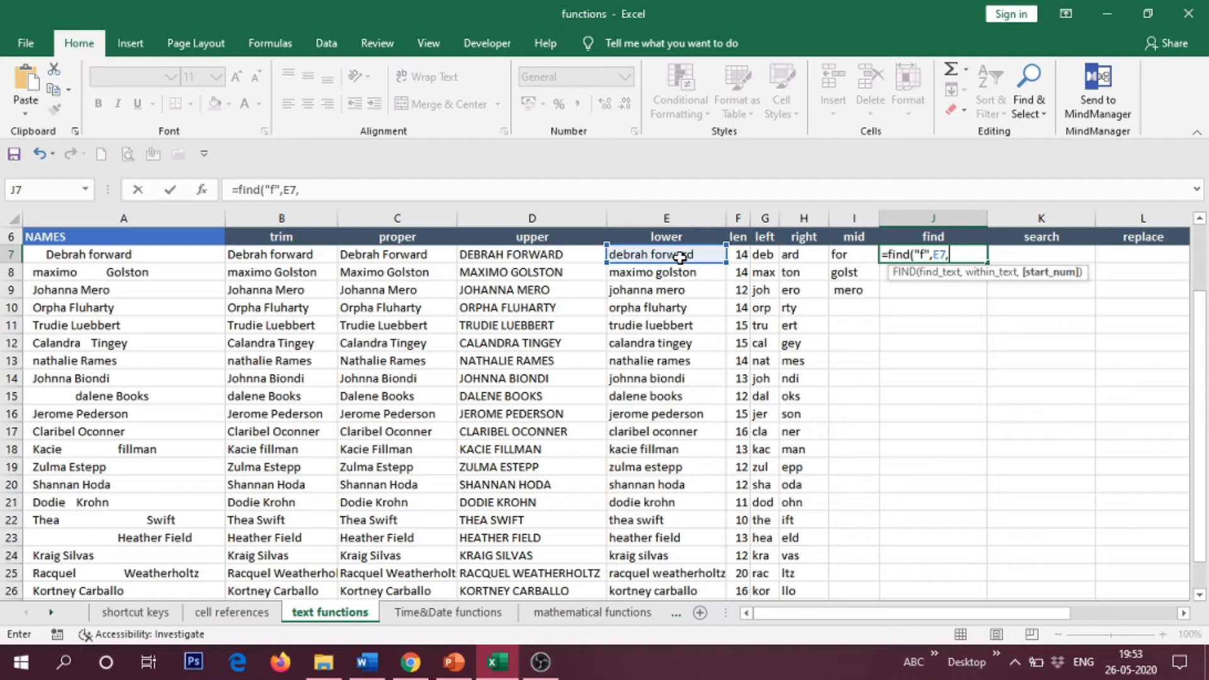
{"action": "type", "text": "1)"}
{"action": "key", "text": "Return"}
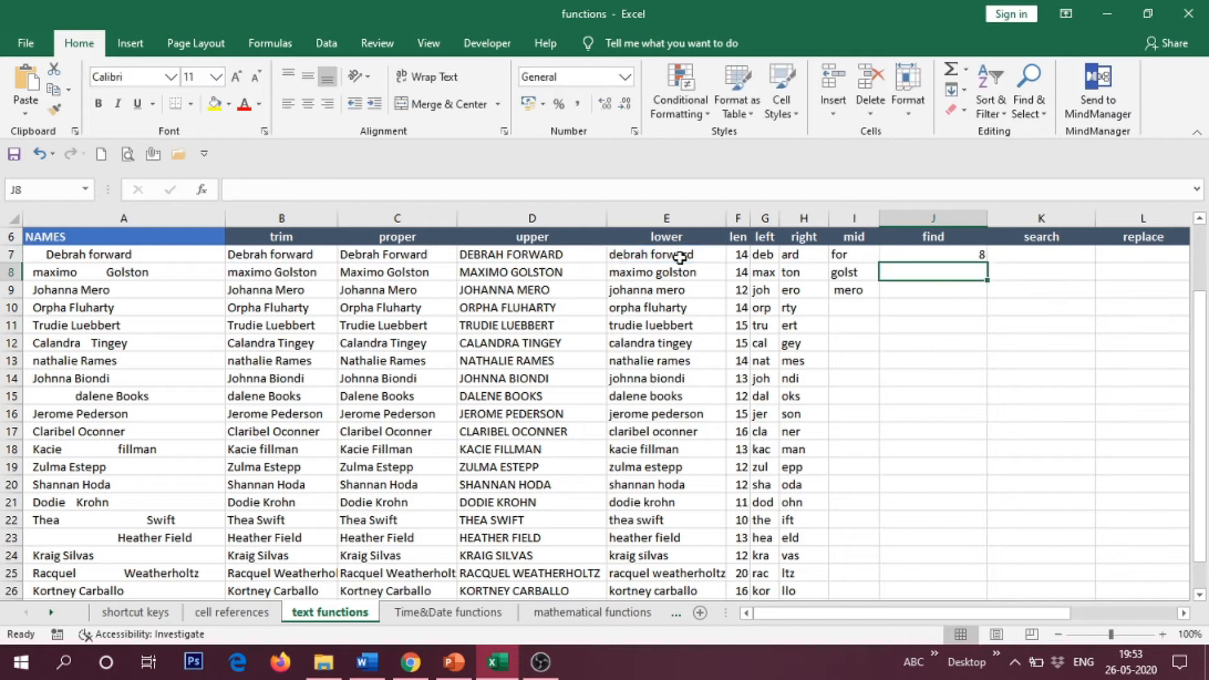
Remove the start-number argument from the FIND formula in J7 and narrow column J to fit its contents.
{"action": "left_click", "coordinate": [949, 257]}
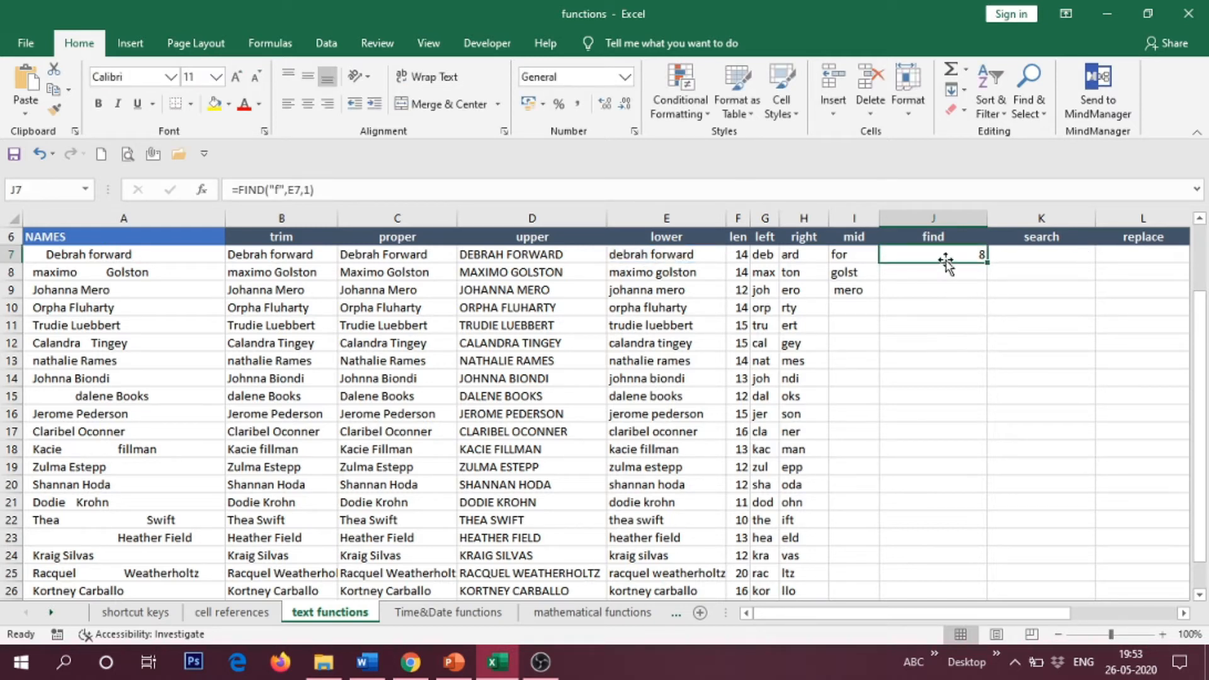
{"action": "double_click", "coordinate": [945, 251]}
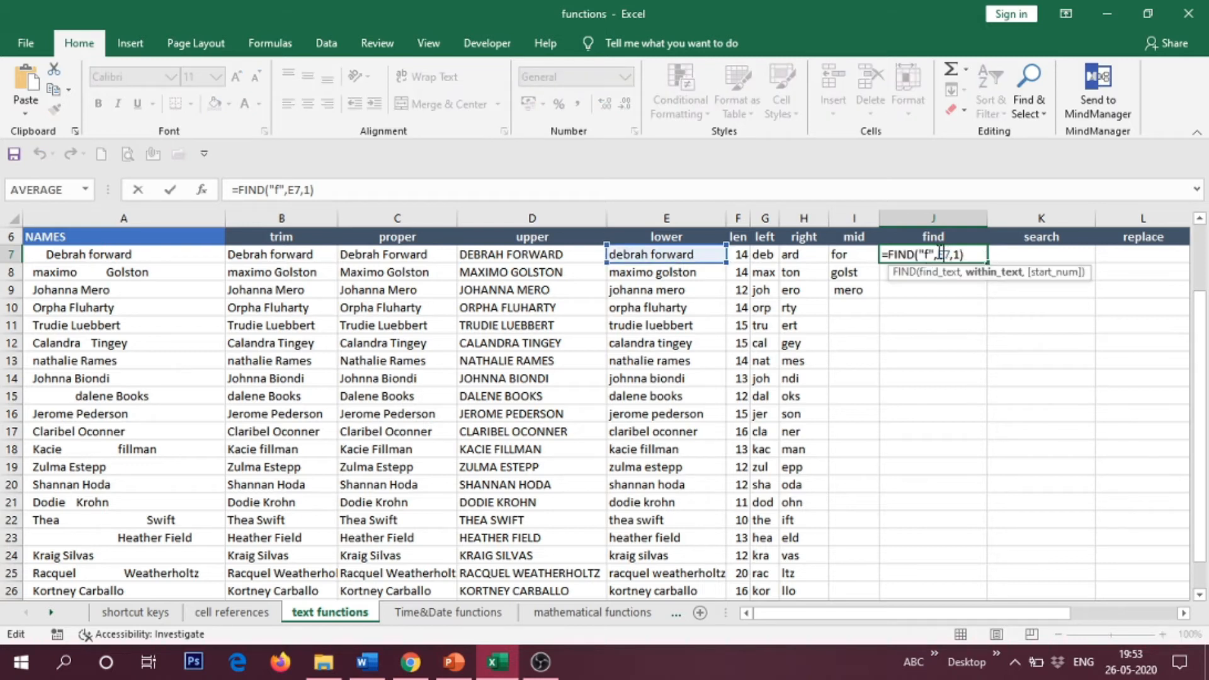
{"action": "left_click", "coordinate": [960, 256]}
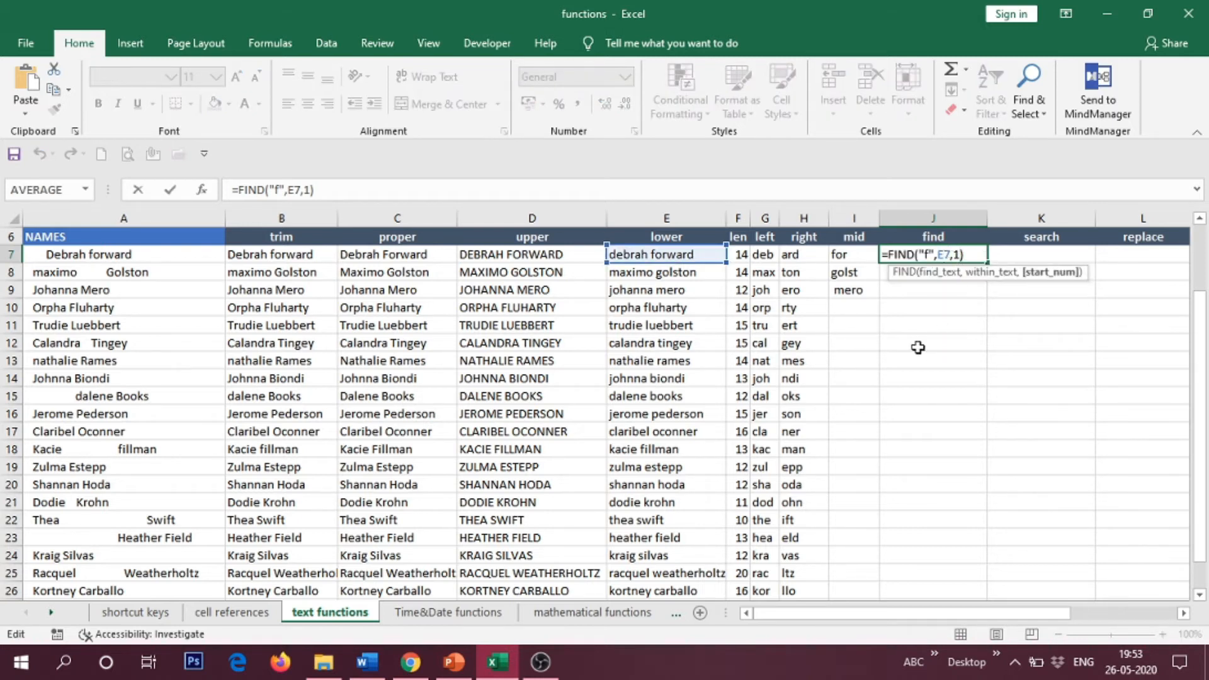
{"action": "key", "text": "BackSpace"}
{"action": "key", "text": "Return"}
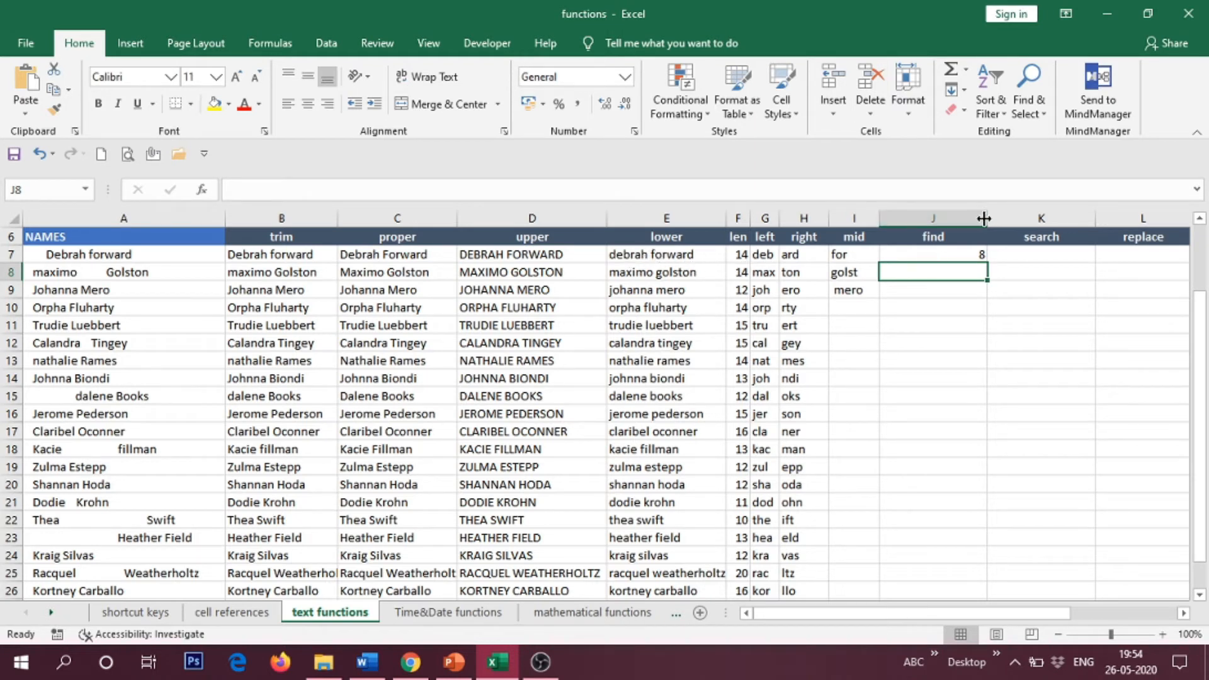
{"action": "left_click_drag", "start_coordinate": [984, 219], "coordinate": [929, 219]}
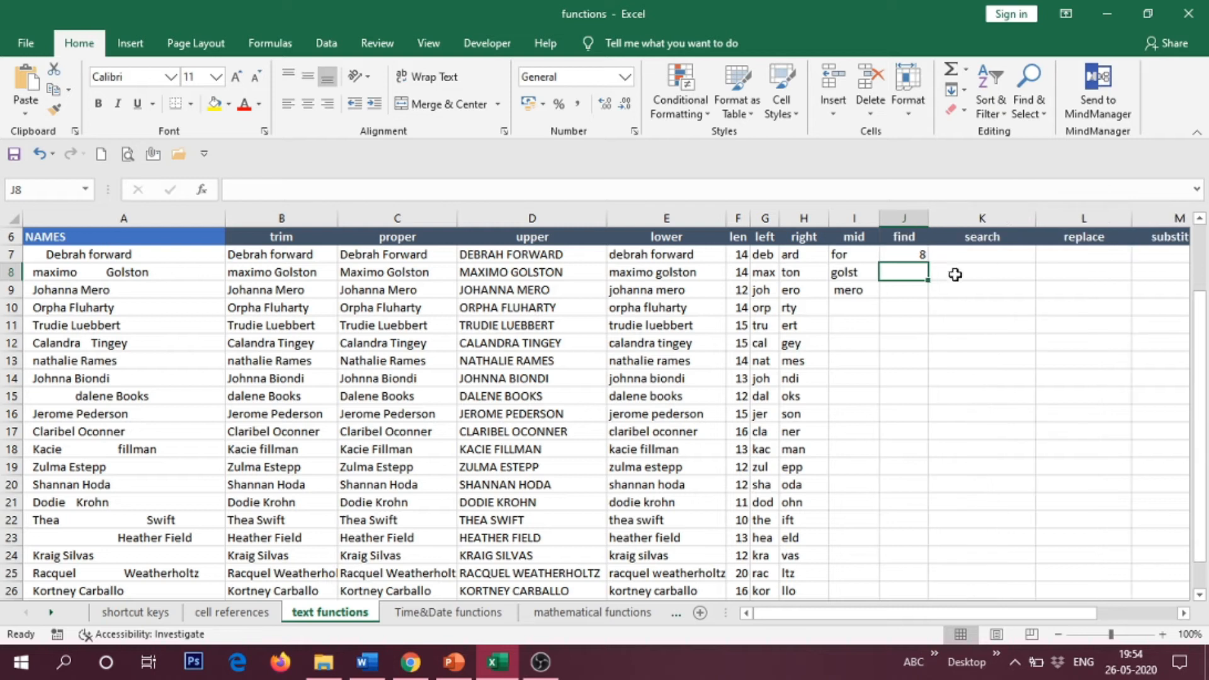
Enter the formula =SEARCH("f",E7,1) in cell K7 to locate the letter f in the lower-case name.
{"action": "left_click", "coordinate": [968, 258]}
{"action": "double_click", "coordinate": [968, 258]}
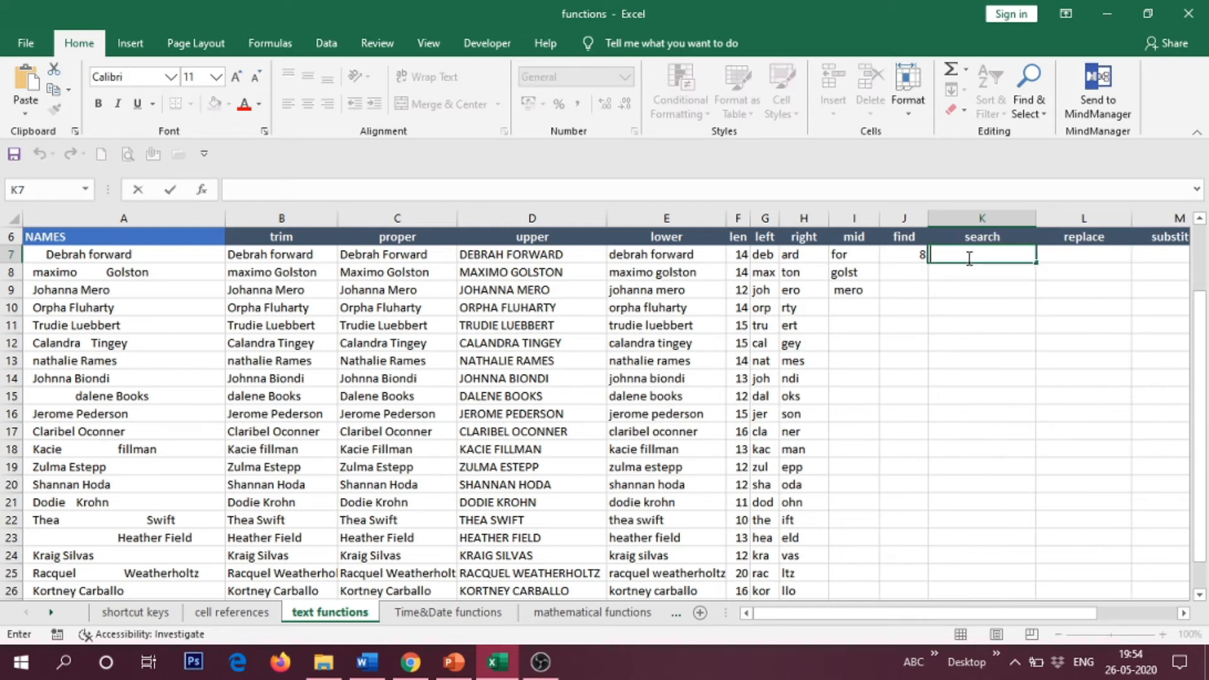
{"action": "type", "text": "=s"}
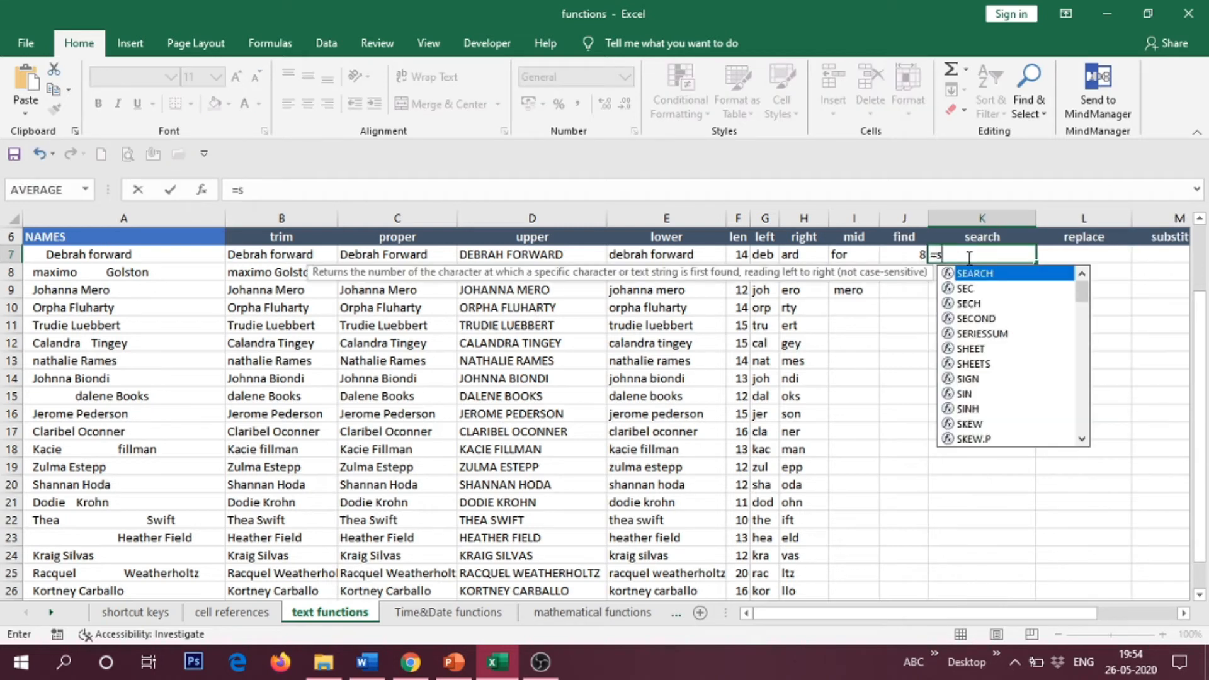
{"action": "type", "text": "earc"}
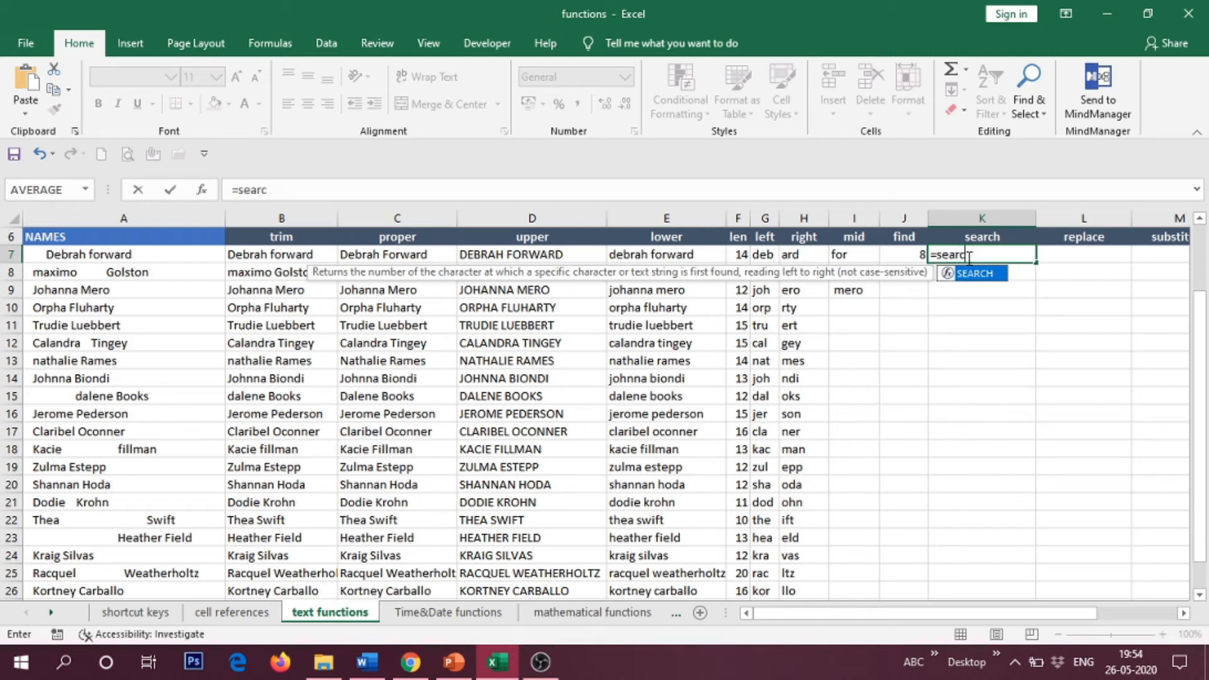
{"action": "type", "text": "h("}
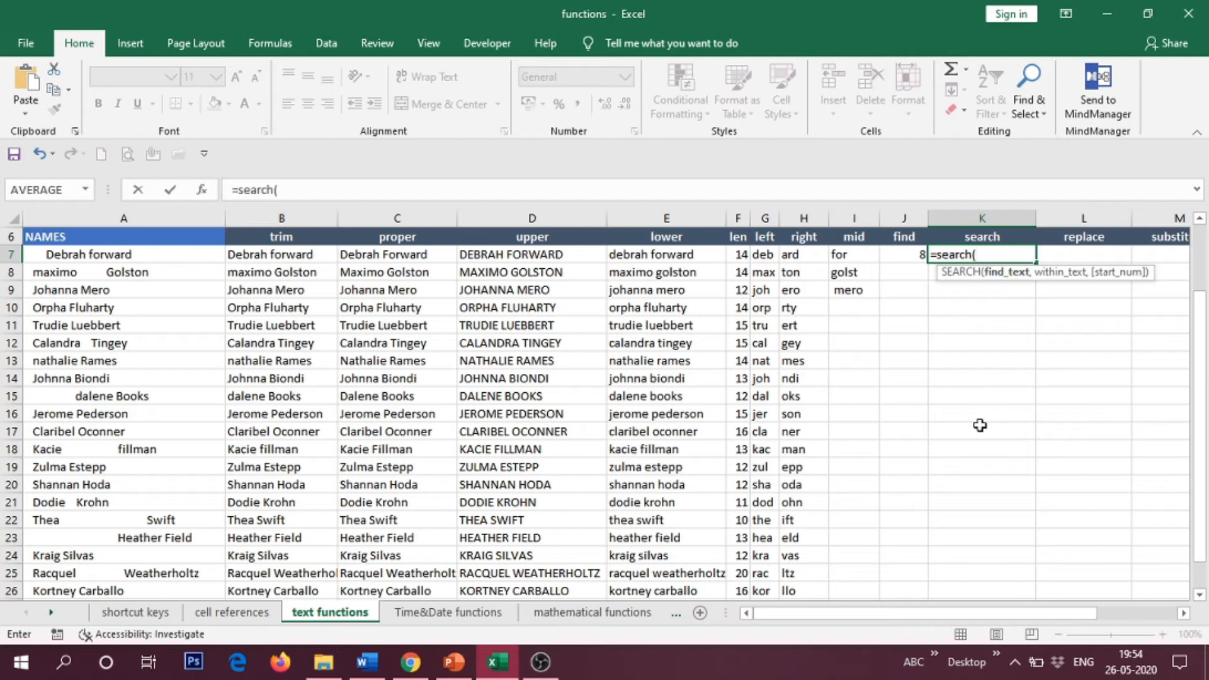
{"action": "type", "text": "\"f\","}
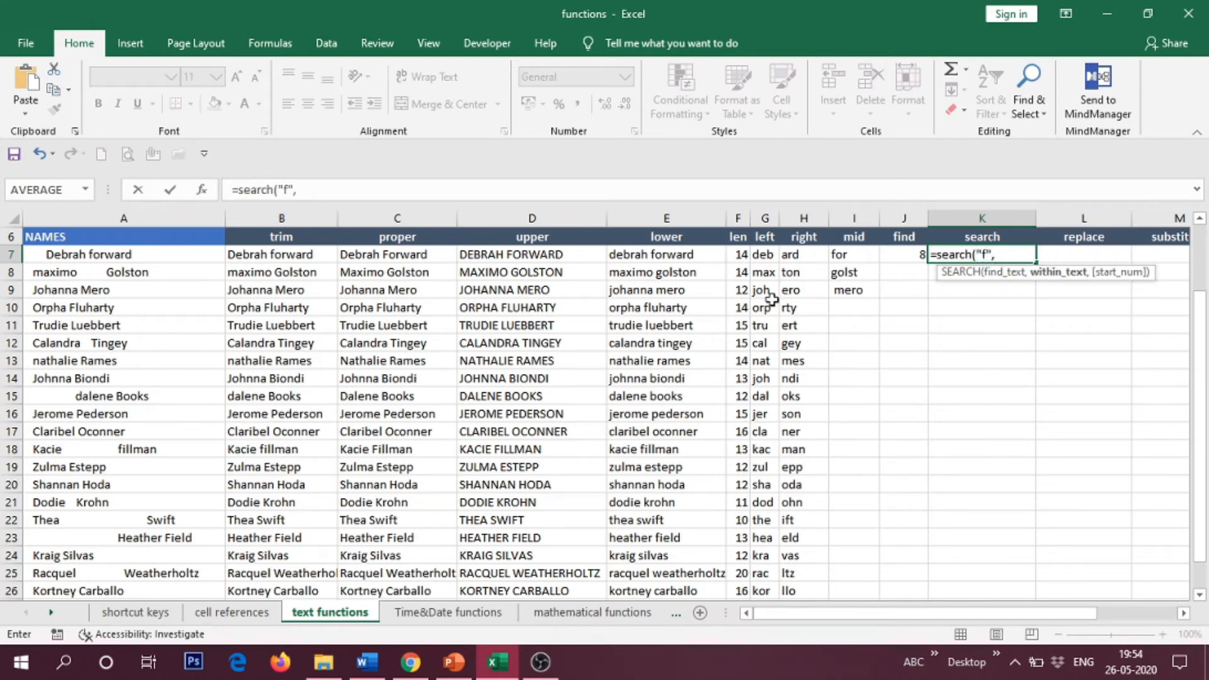
{"action": "left_click", "coordinate": [668, 257]}
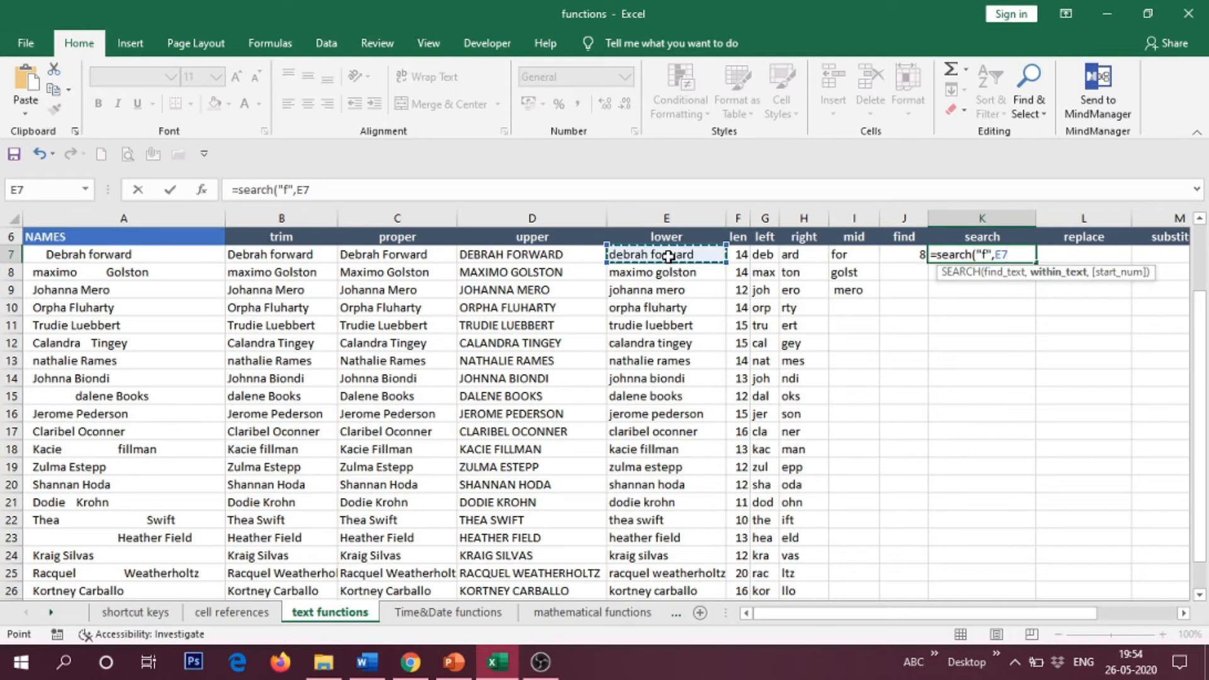
{"action": "type", "text": ","}
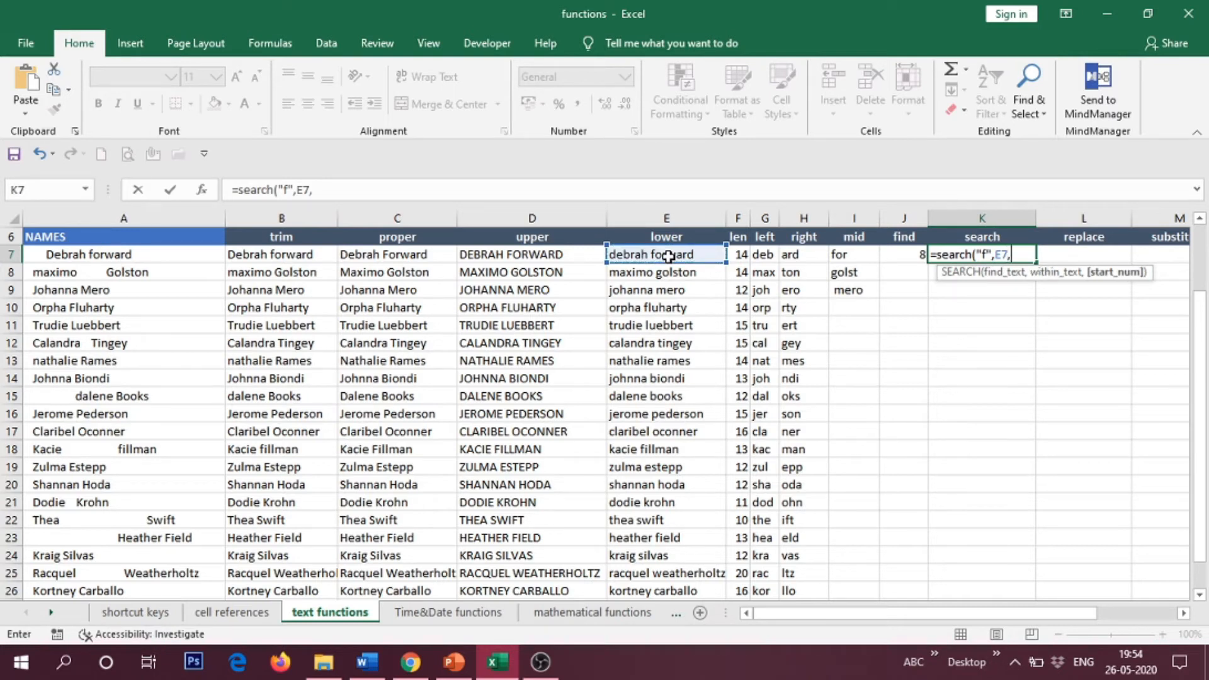
{"action": "type", "text": "1)"}
{"action": "key", "text": "Return"}
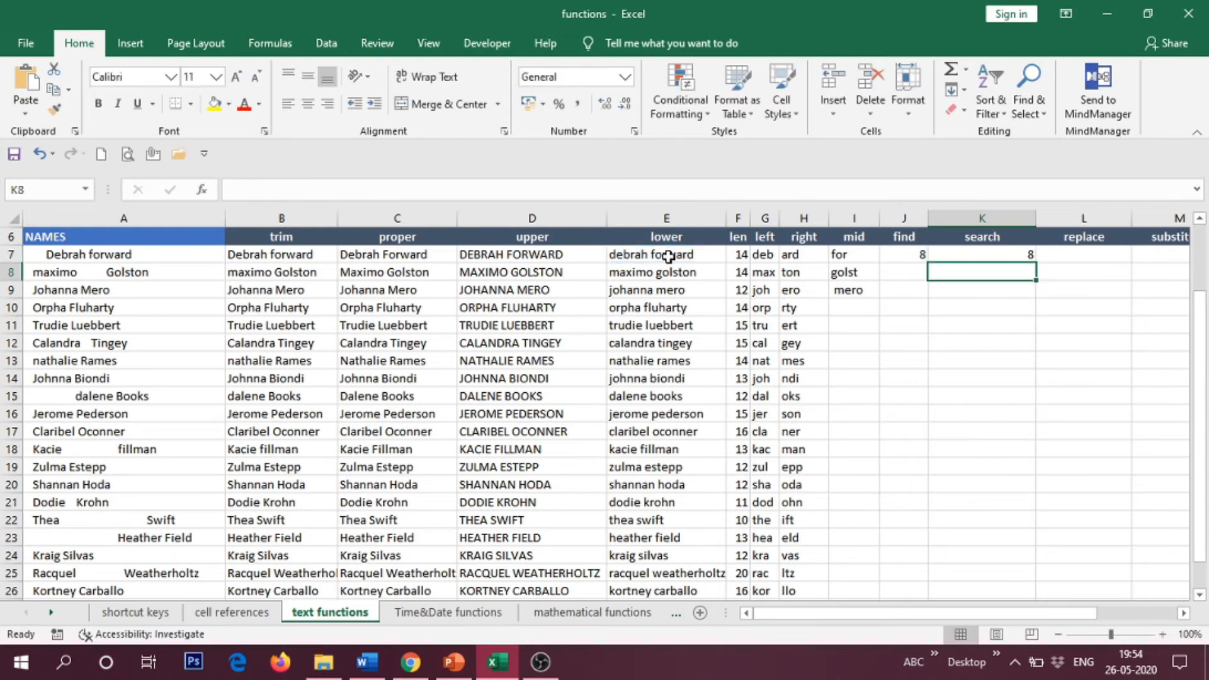
Change the search letter in the J7 FIND formula to capital "F" and widen column J to fit its result.
{"action": "left_click", "coordinate": [984, 255]}
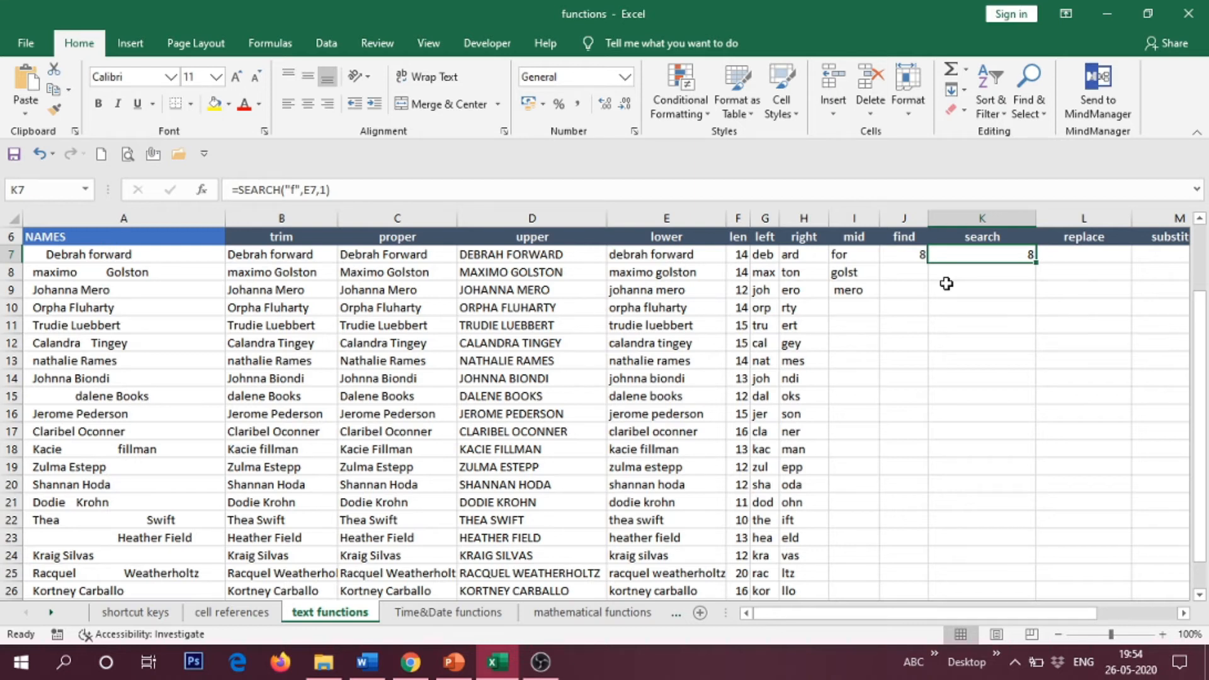
{"action": "left_click", "coordinate": [906, 256]}
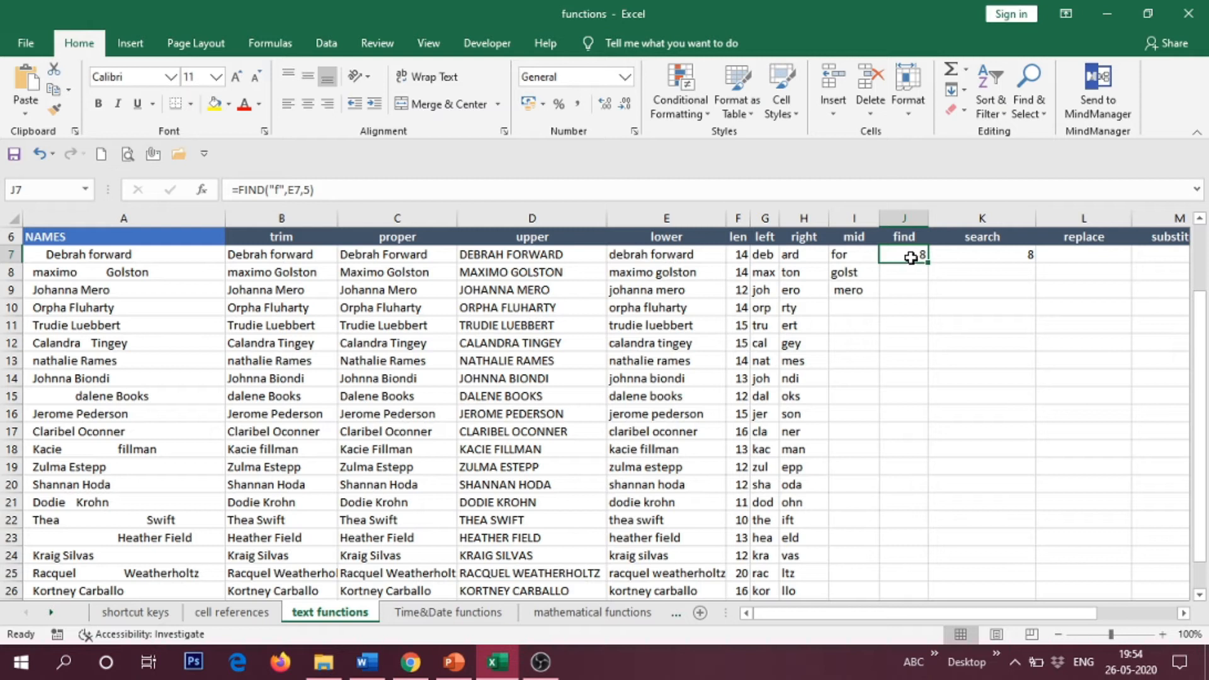
{"action": "double_click", "coordinate": [911, 258]}
{"action": "left_click", "coordinate": [928, 254]}
{"action": "key", "text": "BackSpace"}
{"action": "type", "text": "F"}
{"action": "key", "text": "Return"}
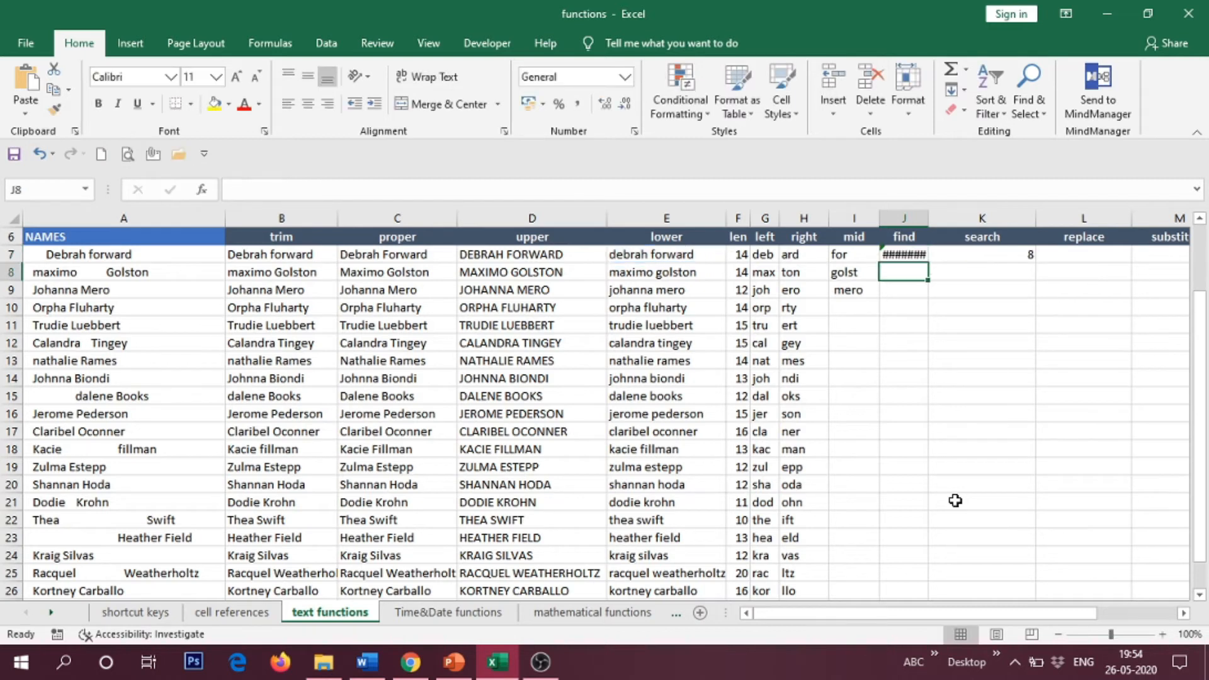
{"action": "left_click_drag", "start_coordinate": [929, 220], "coordinate": [948, 221]}
{"action": "key", "text": "Up"}
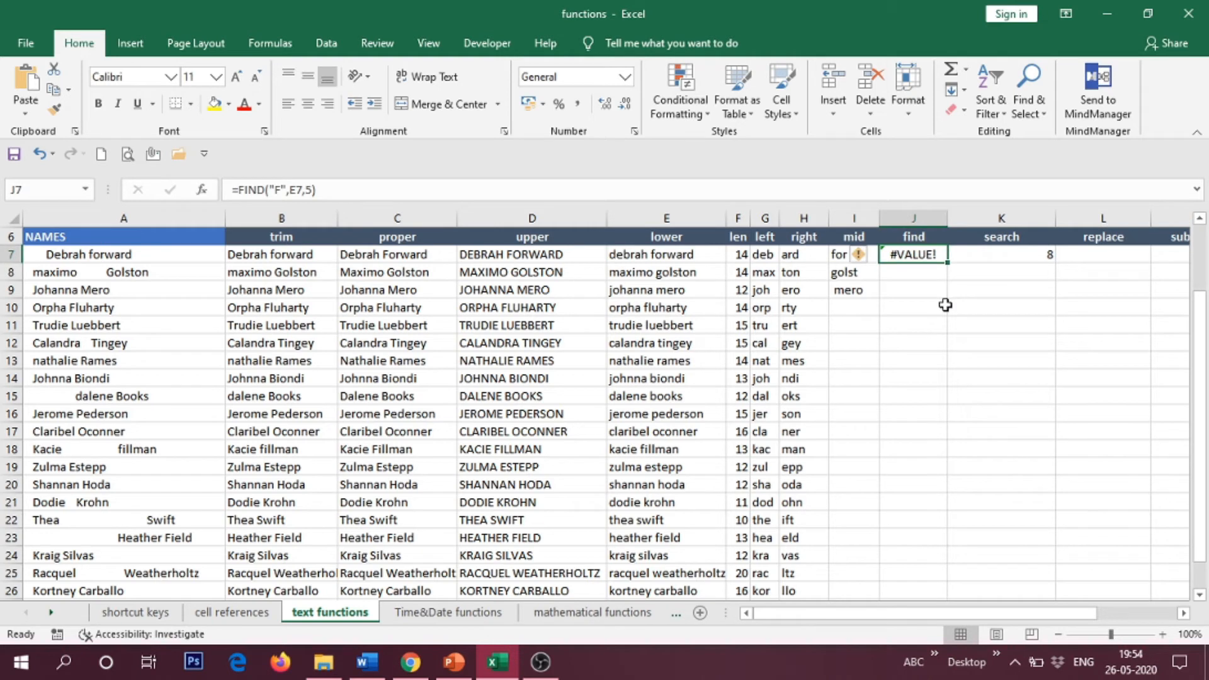
Change the search letter in the K7 SEARCH formula to capital "F", making it =SEARCH("F",E7,1).
{"action": "left_click", "coordinate": [973, 257]}
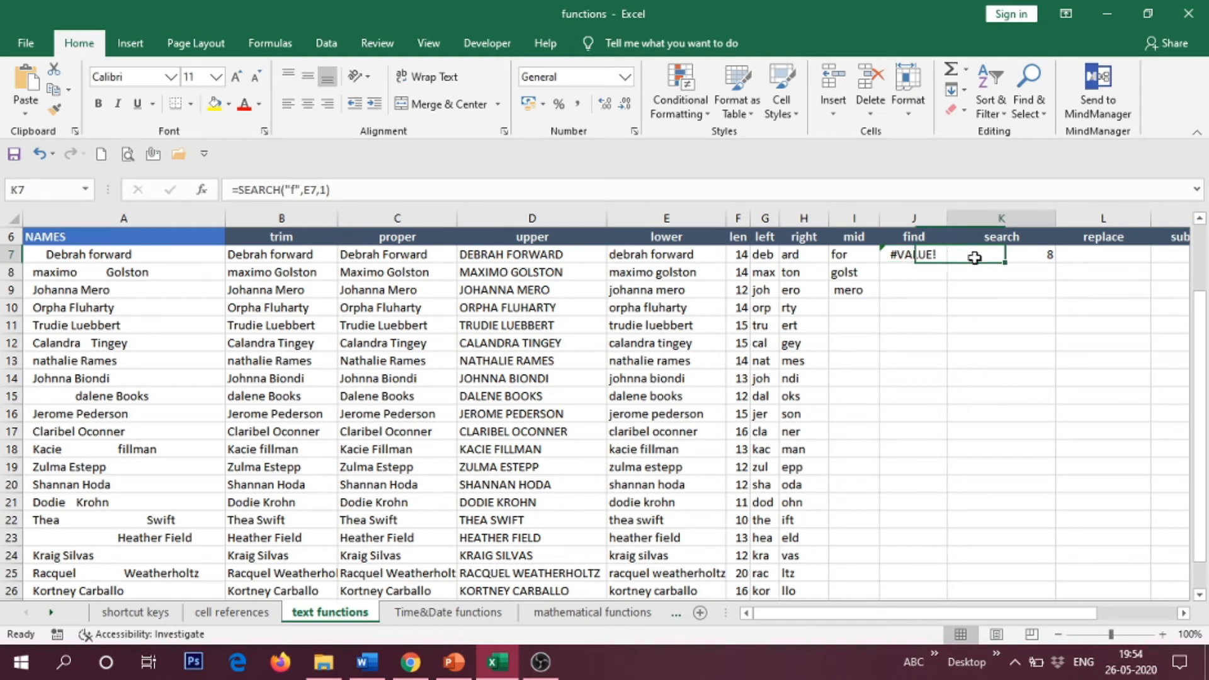
{"action": "left_click", "coordinate": [931, 255]}
{"action": "double_click", "coordinate": [987, 257]}
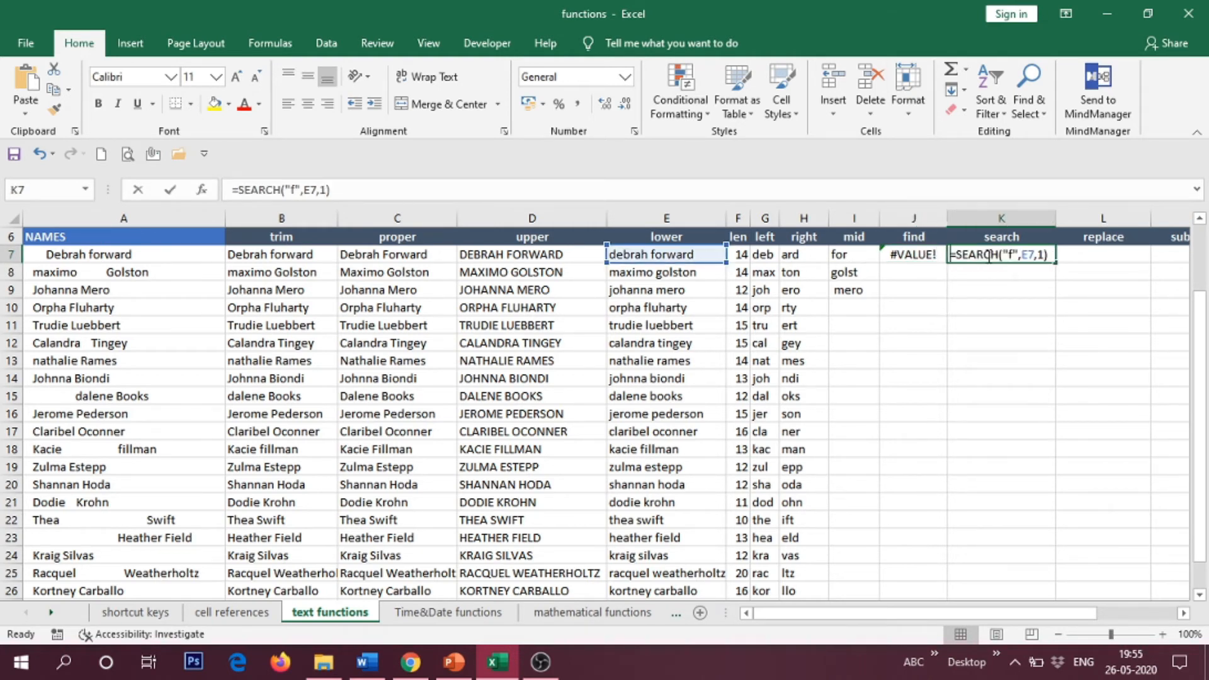
{"action": "left_click", "coordinate": [1012, 256]}
{"action": "key", "text": "BackSpace"}
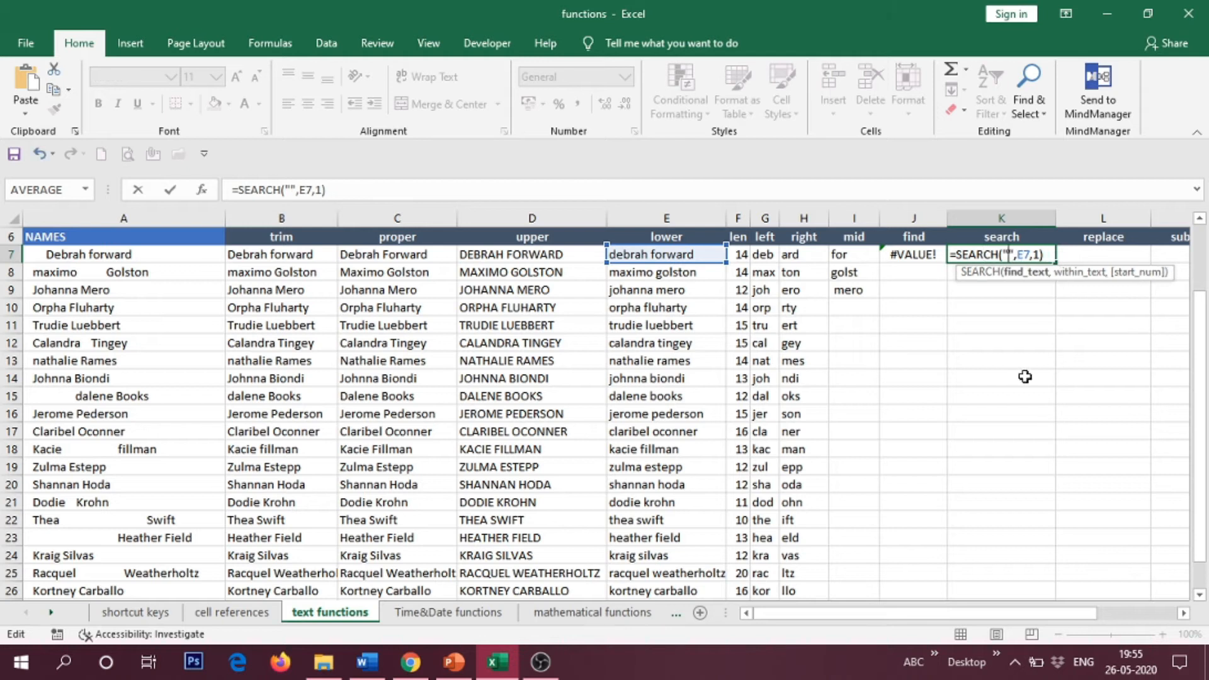
{"action": "type", "text": "F"}
{"action": "key", "text": "Return"}
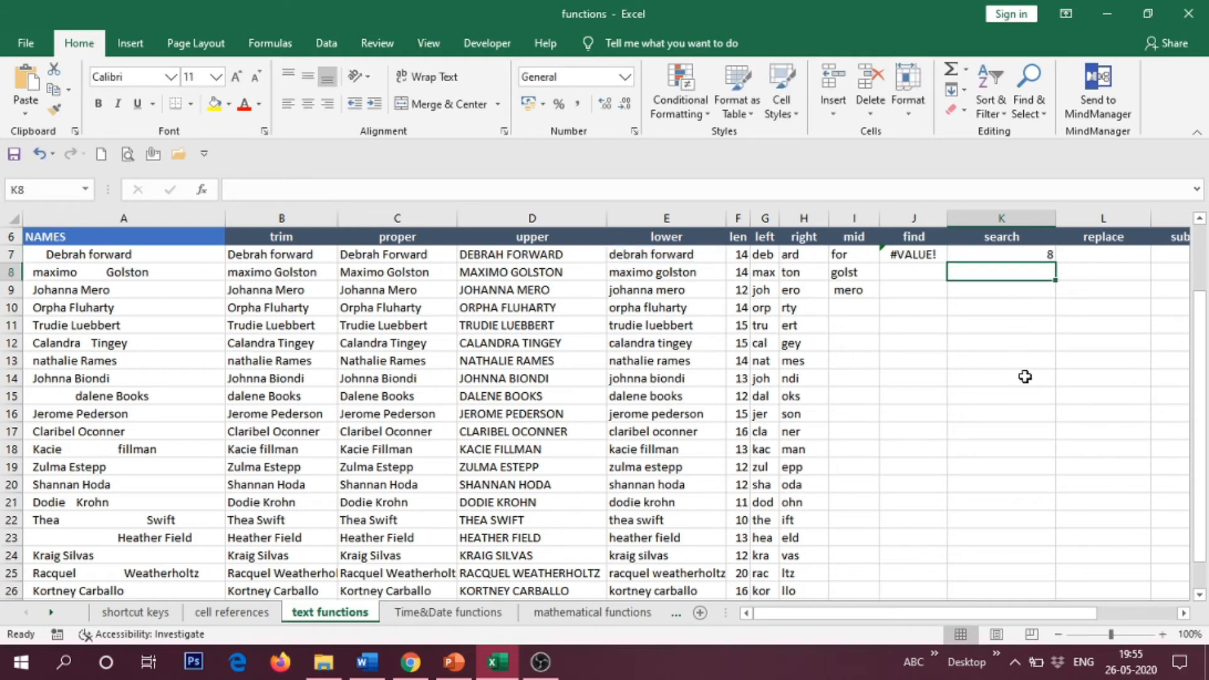
{"action": "left_click", "coordinate": [1006, 256]}
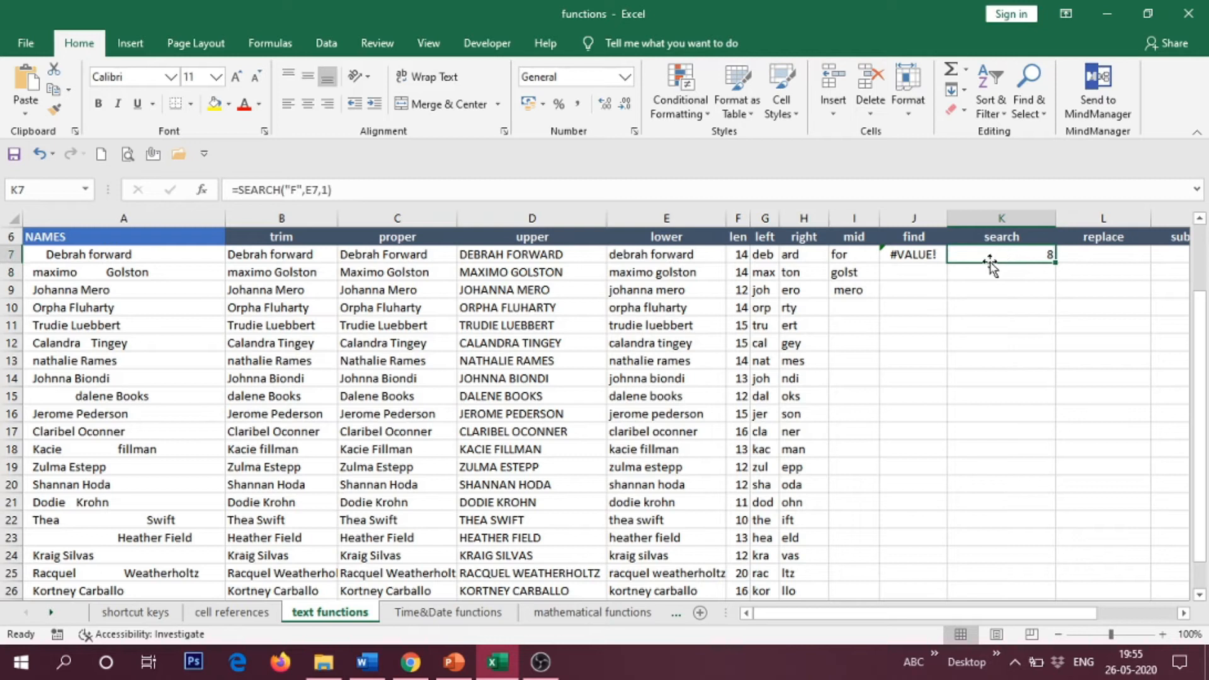
Set the search letter in the J7 FIND formula back to lower-case "f".
{"action": "left_click", "coordinate": [914, 255]}
{"action": "double_click", "coordinate": [929, 257]}
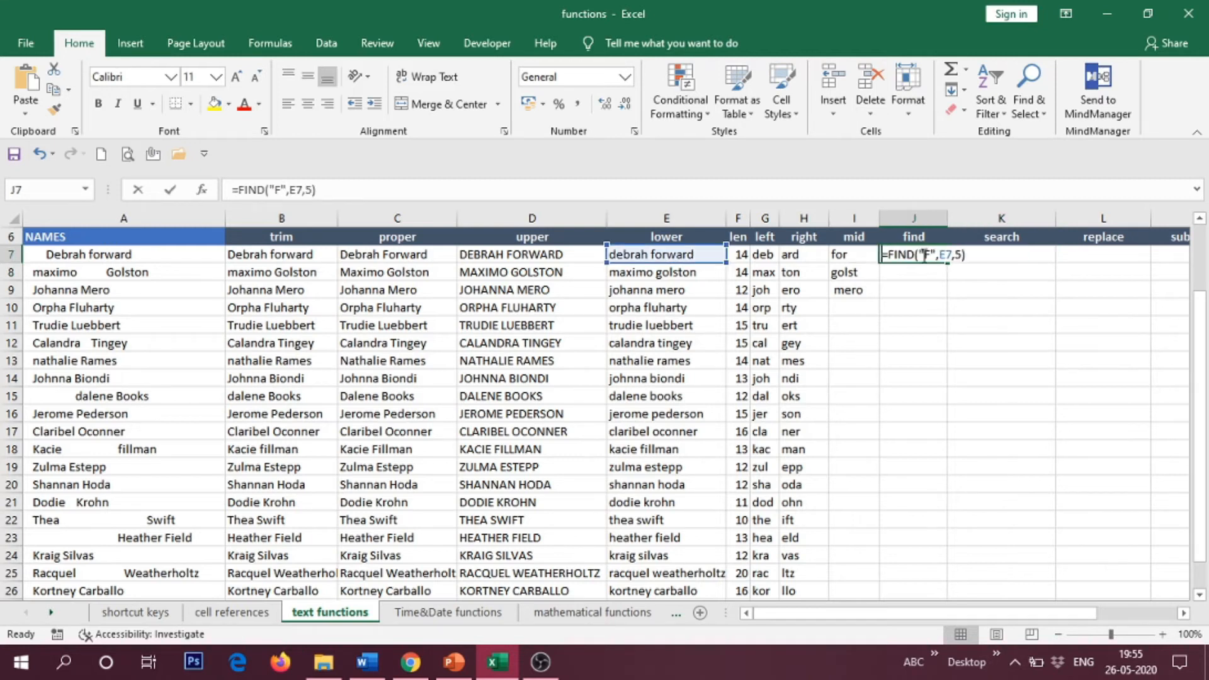
{"action": "key", "text": "BackSpace"}
{"action": "type", "text": "f"}
{"action": "key", "text": "Return"}
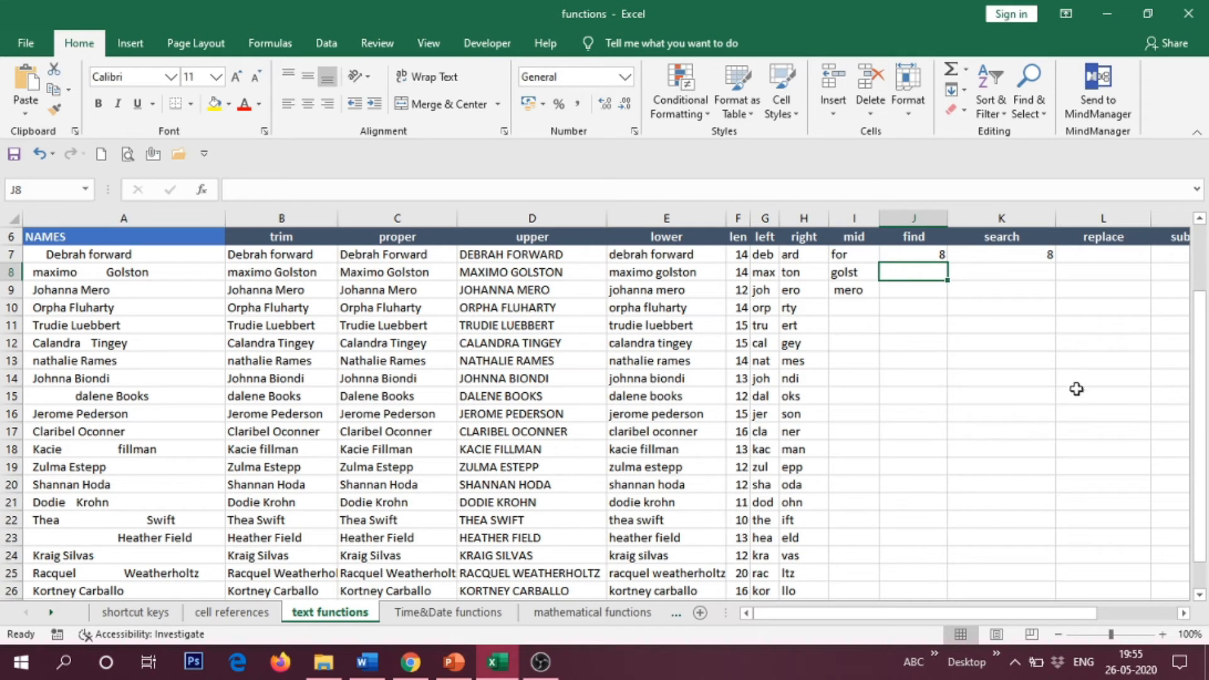
{"action": "left_click", "coordinate": [1051, 615]}
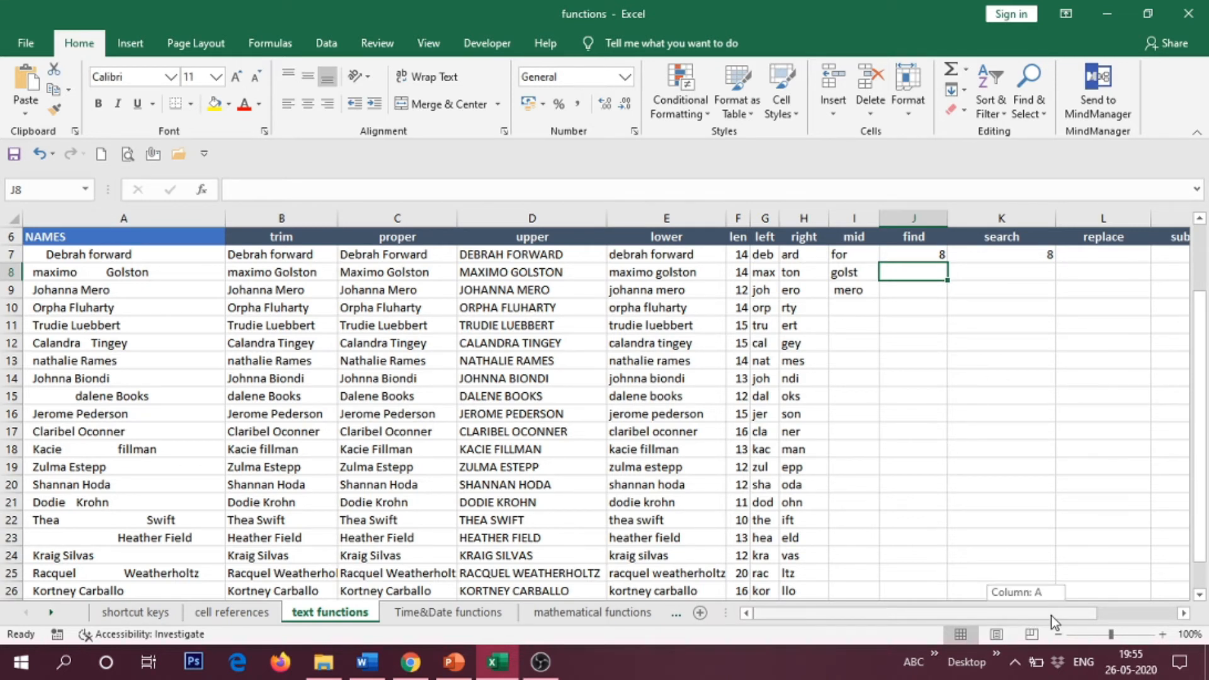
{"action": "left_click_drag", "start_coordinate": [1052, 616], "coordinate": [1133, 616]}
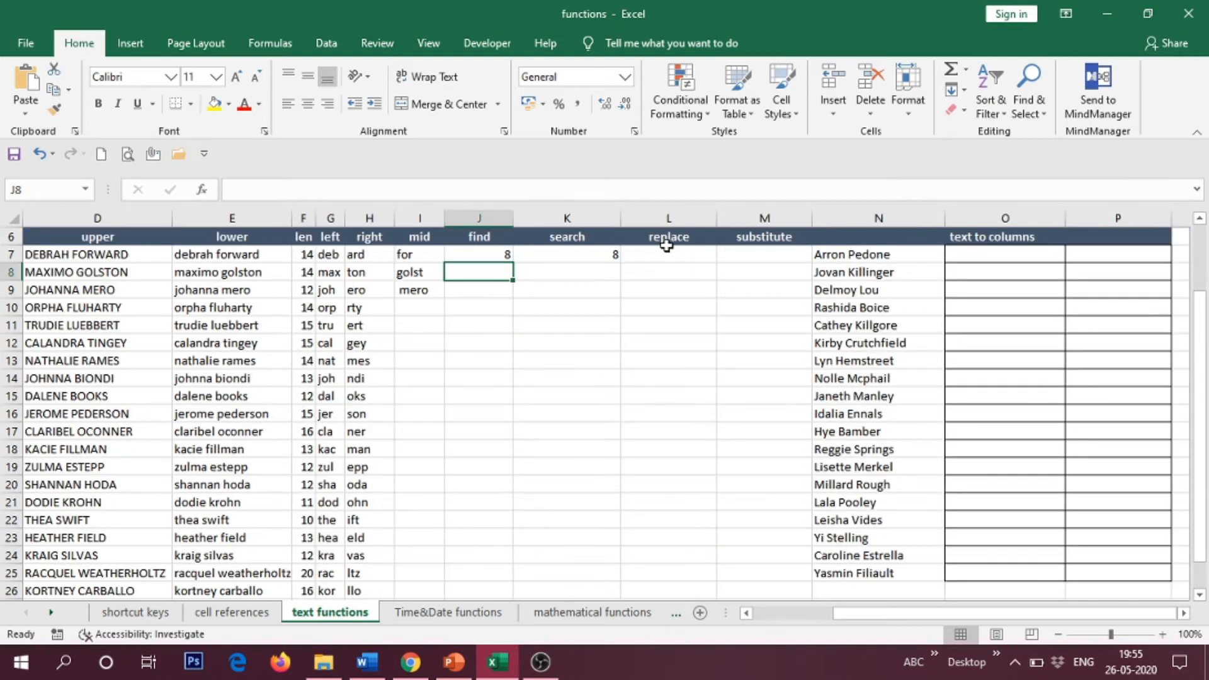
{"action": "left_click", "coordinate": [666, 238]}
{"action": "left_click", "coordinate": [685, 255]}
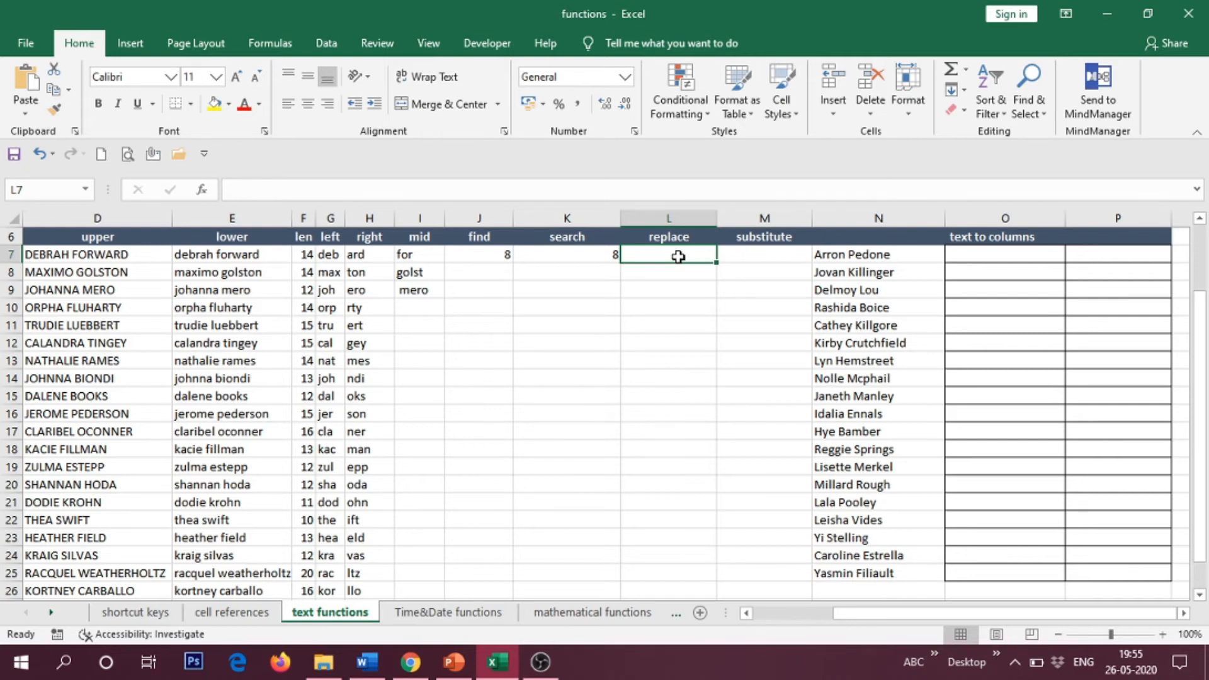
{"action": "double_click", "coordinate": [678, 257]}
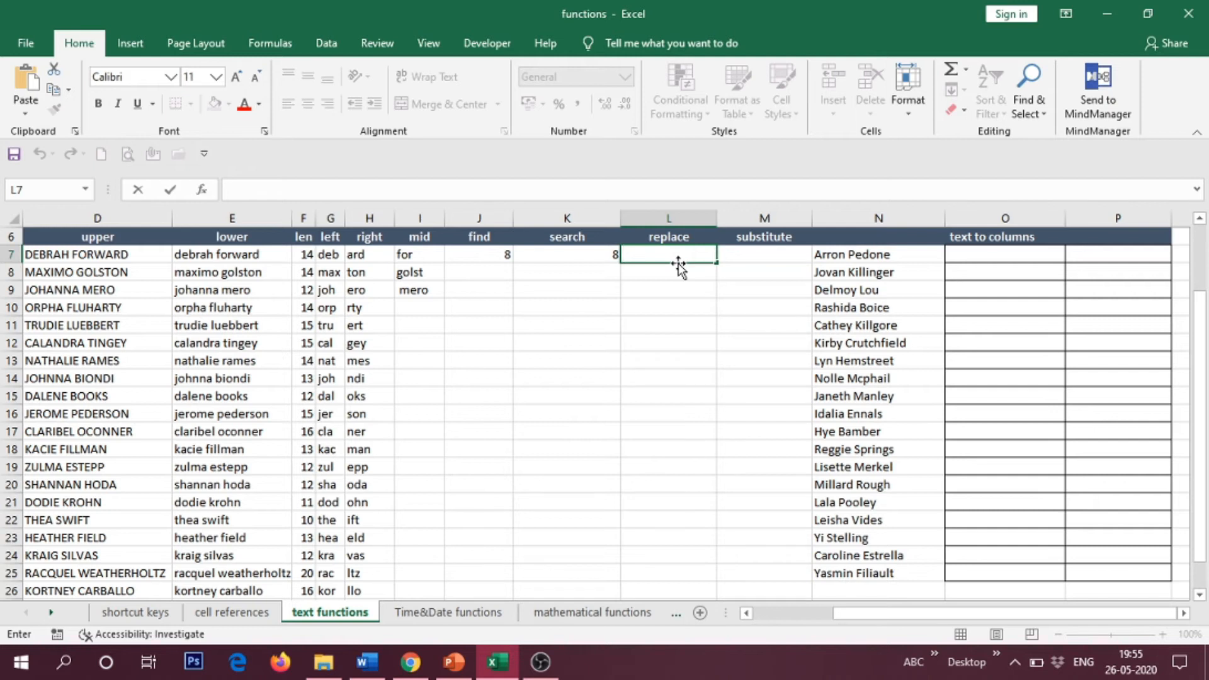
{"action": "left_click", "coordinate": [964, 252]}
{"action": "left_click", "coordinate": [668, 257]}
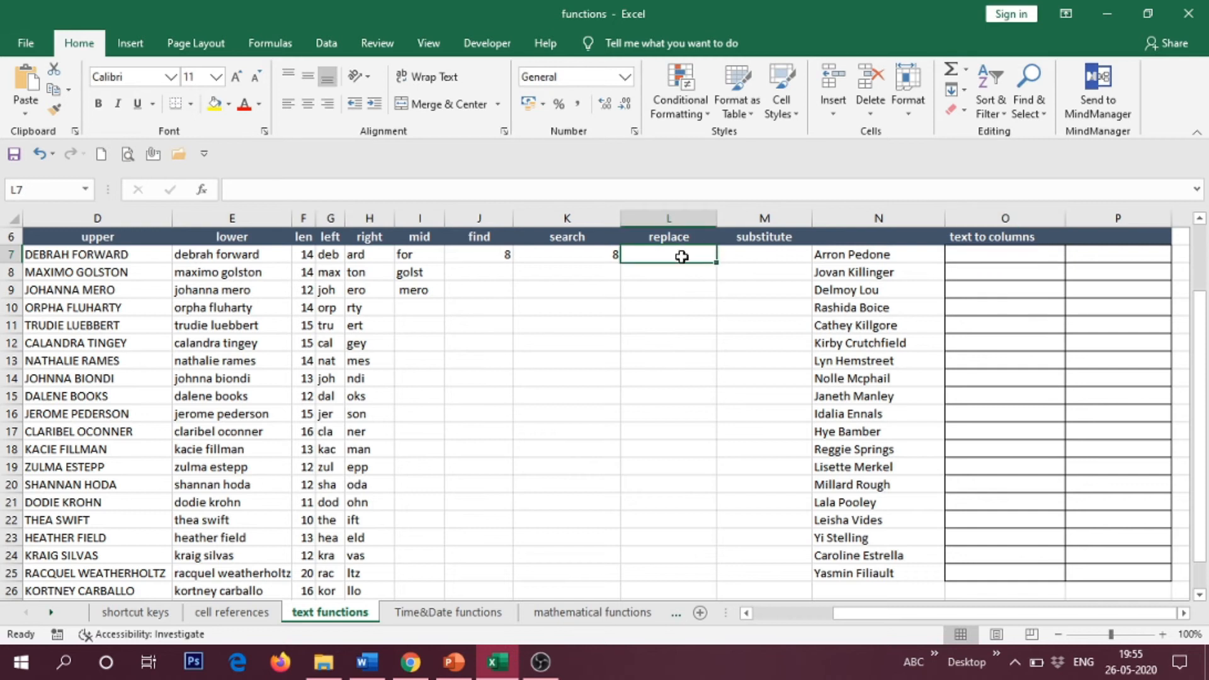
{"action": "left_click", "coordinate": [728, 266]}
{"action": "left_click", "coordinate": [563, 256]}
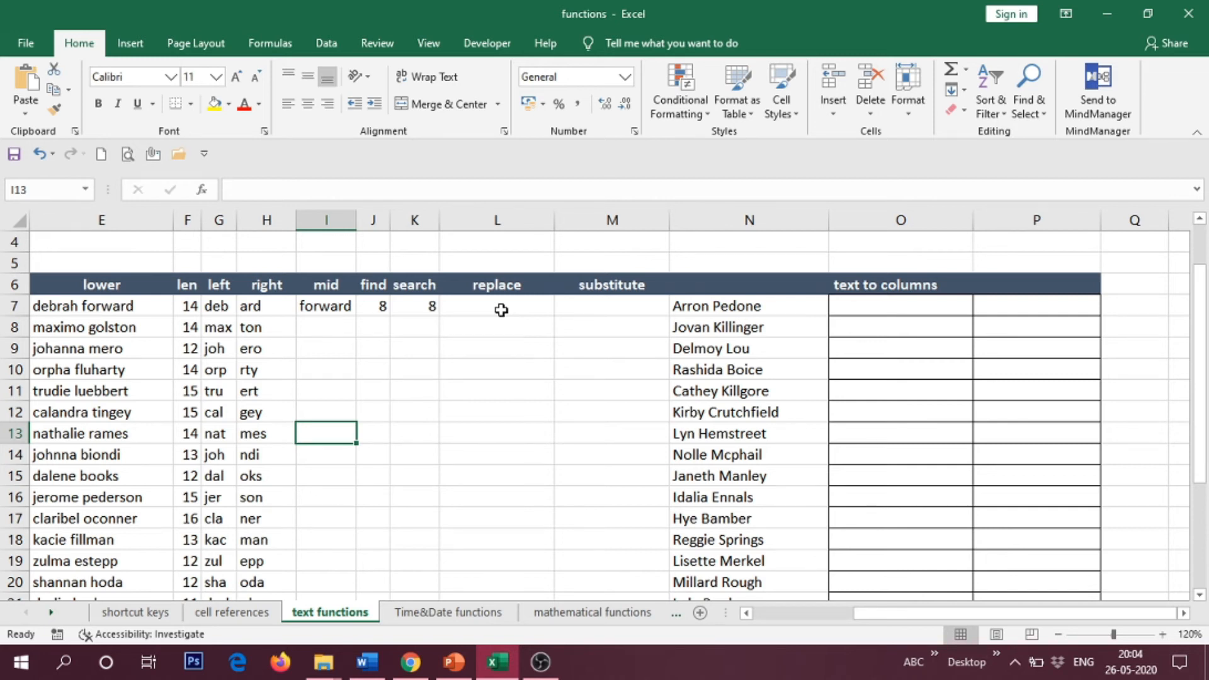
Enter the formula =REPLACE(I7,1,3,"back") in cell L7 to swap the first three letters of the mid result for "back".
{"action": "left_click", "coordinate": [494, 285]}
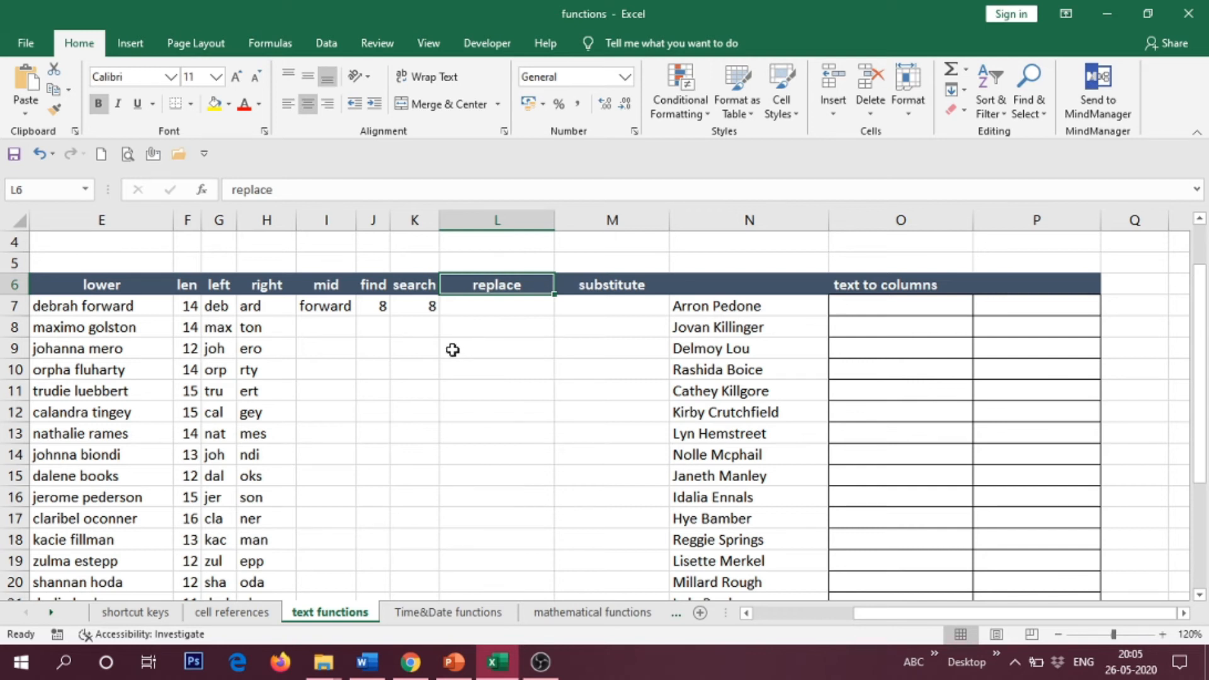
{"action": "left_click", "coordinate": [324, 306]}
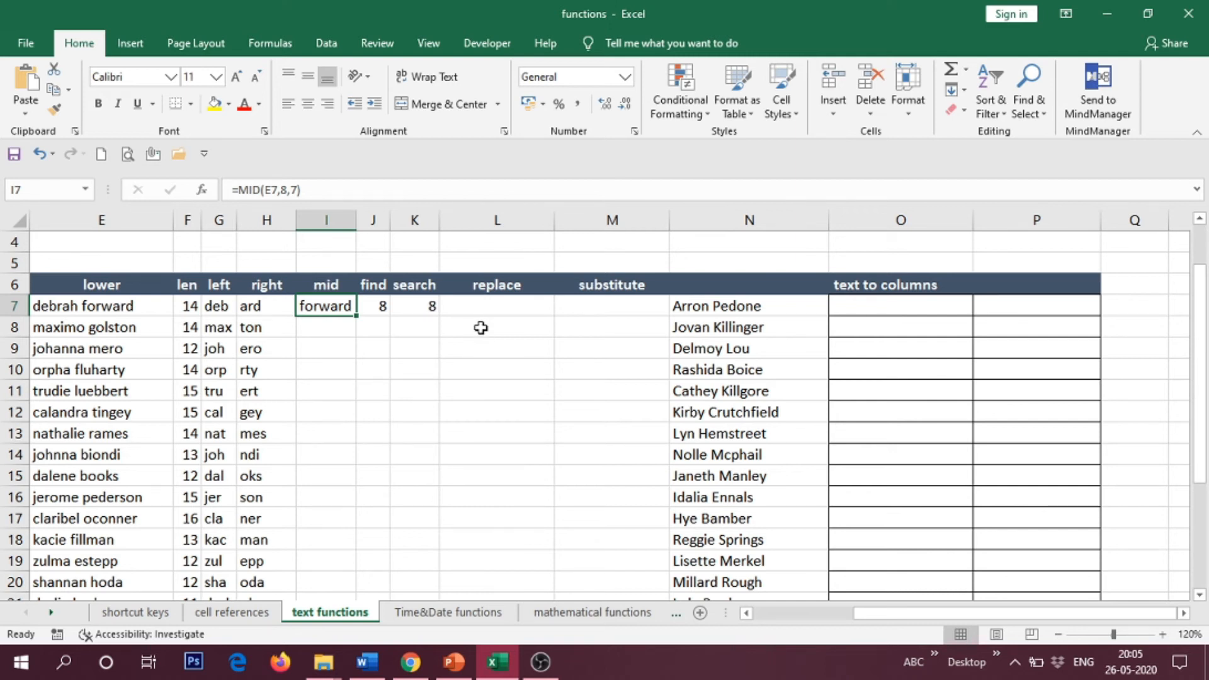
{"action": "left_click", "coordinate": [473, 313]}
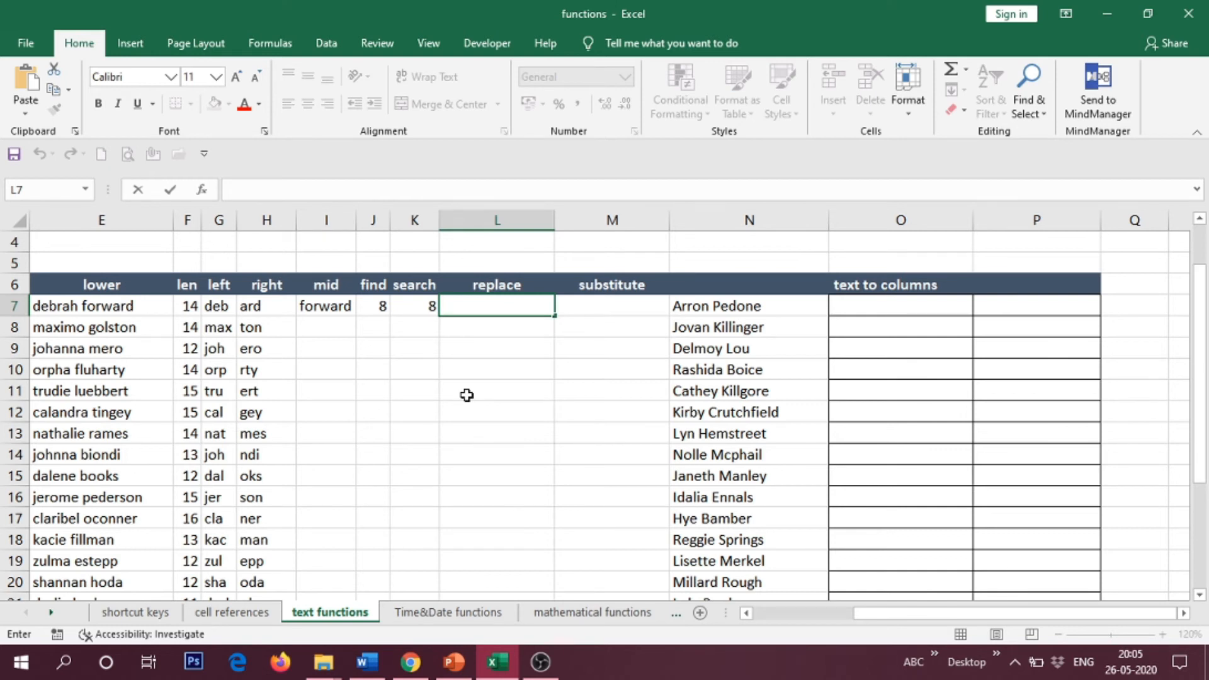
{"action": "type", "text": "=replace"}
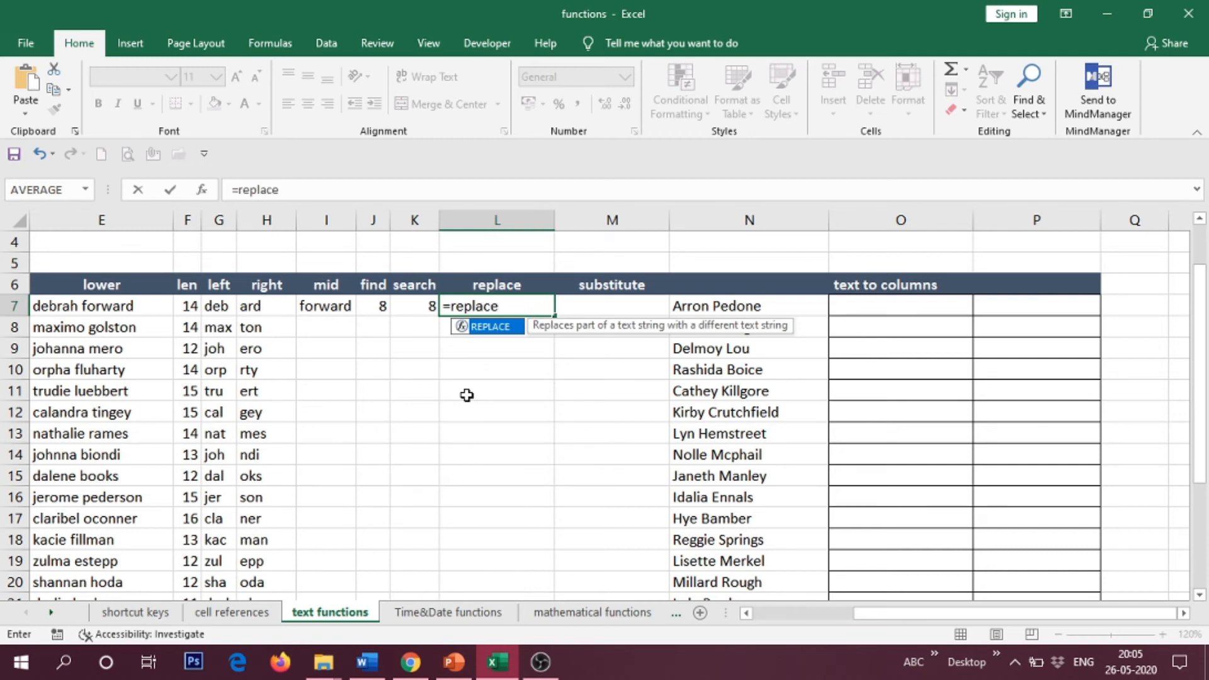
{"action": "type", "text": "("}
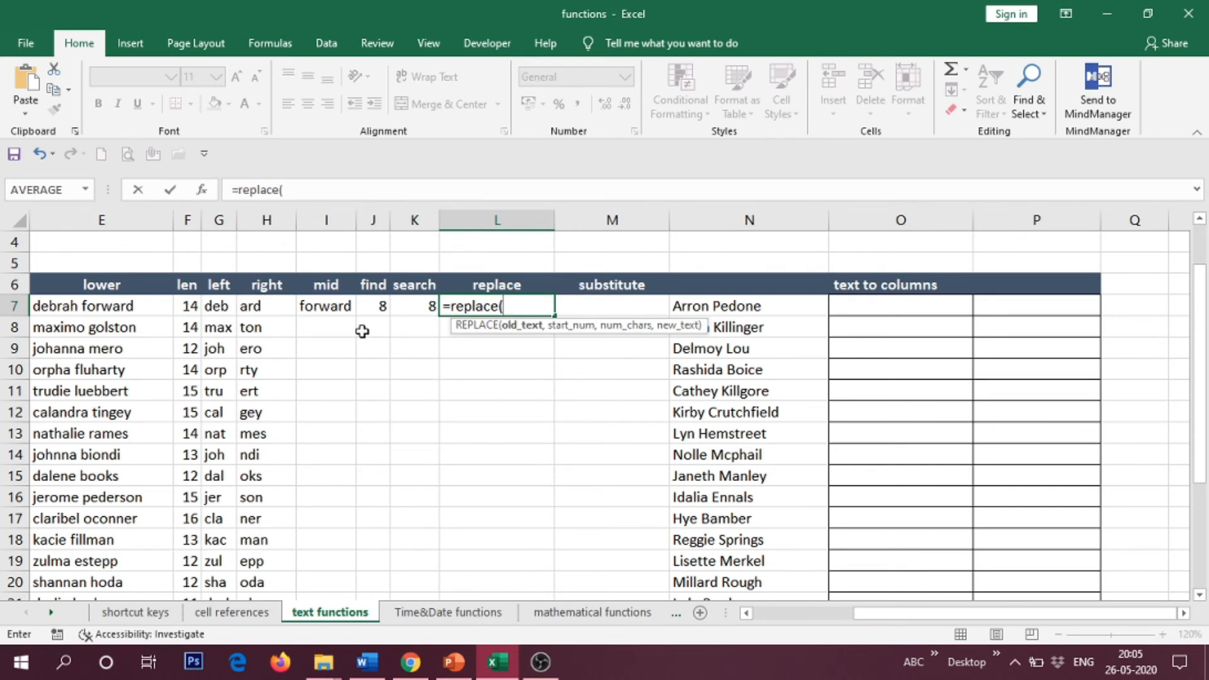
{"action": "left_click", "coordinate": [329, 306]}
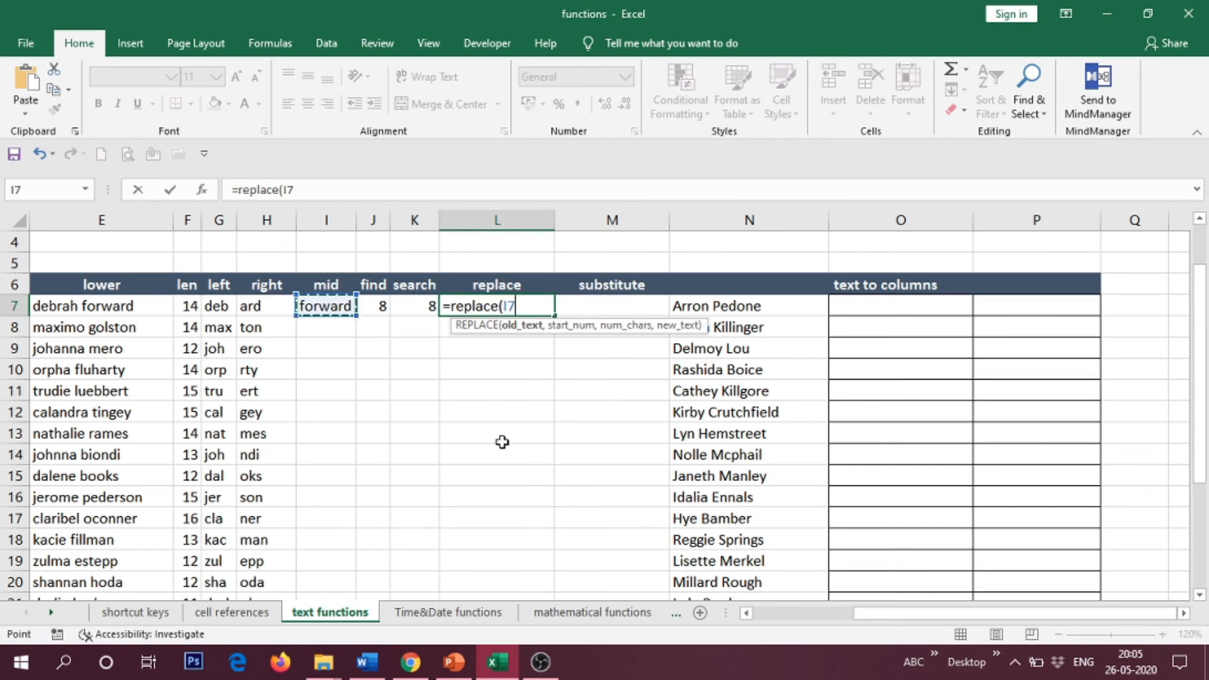
{"action": "type", "text": ","}
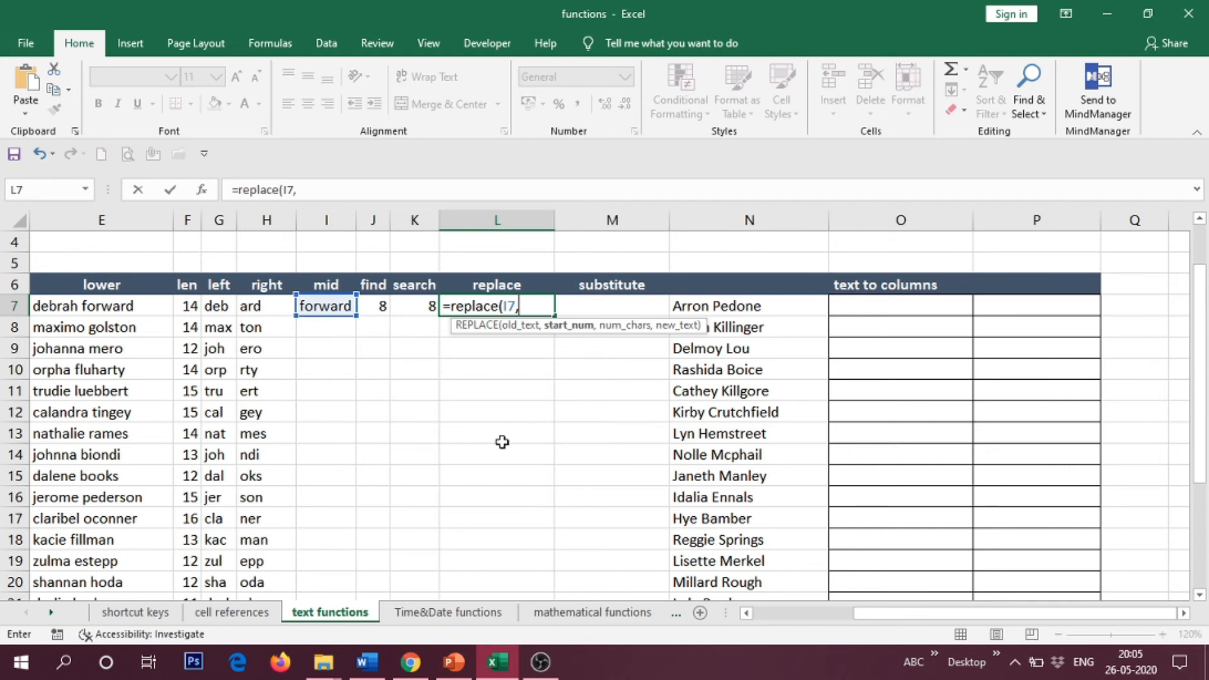
{"action": "type", "text": "1,"}
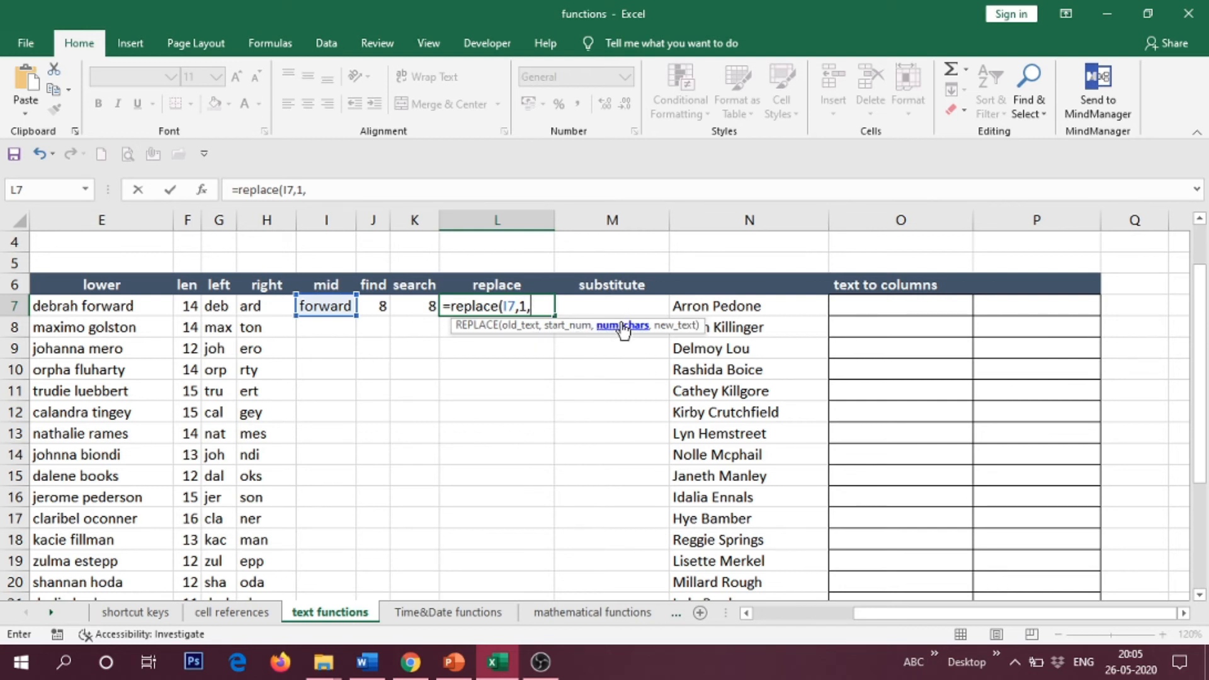
{"action": "type", "text": "3,"}
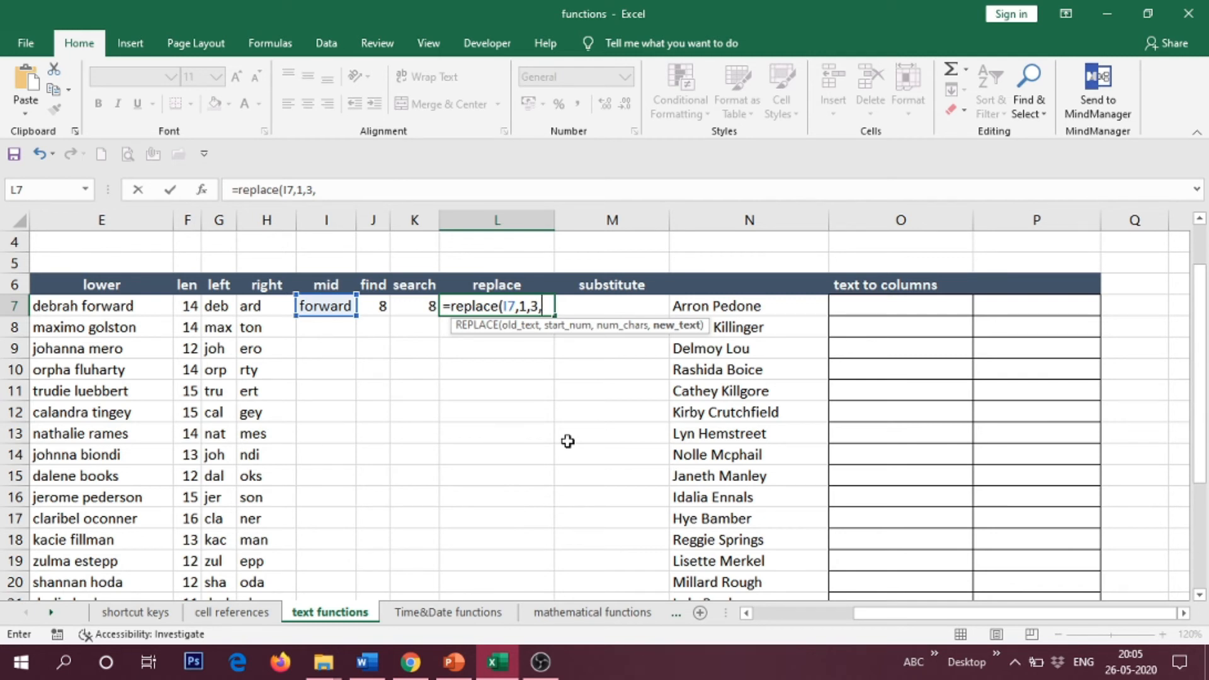
{"action": "type", "text": "\"back\""}
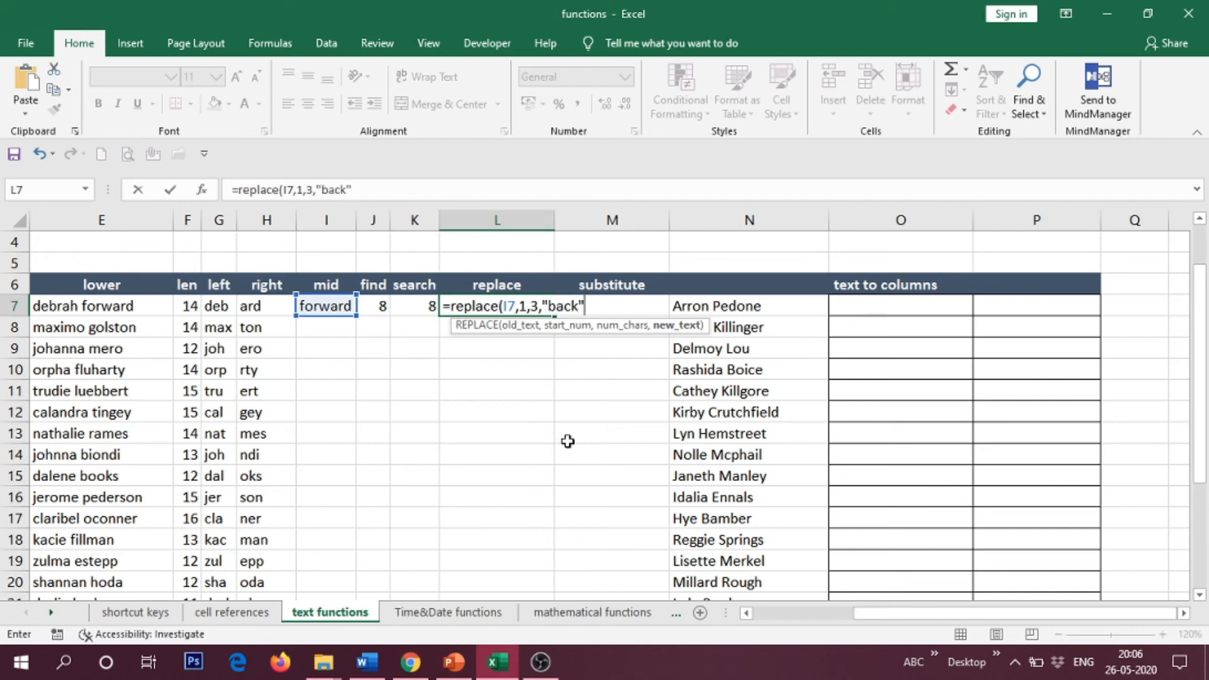
{"action": "type", "text": ")"}
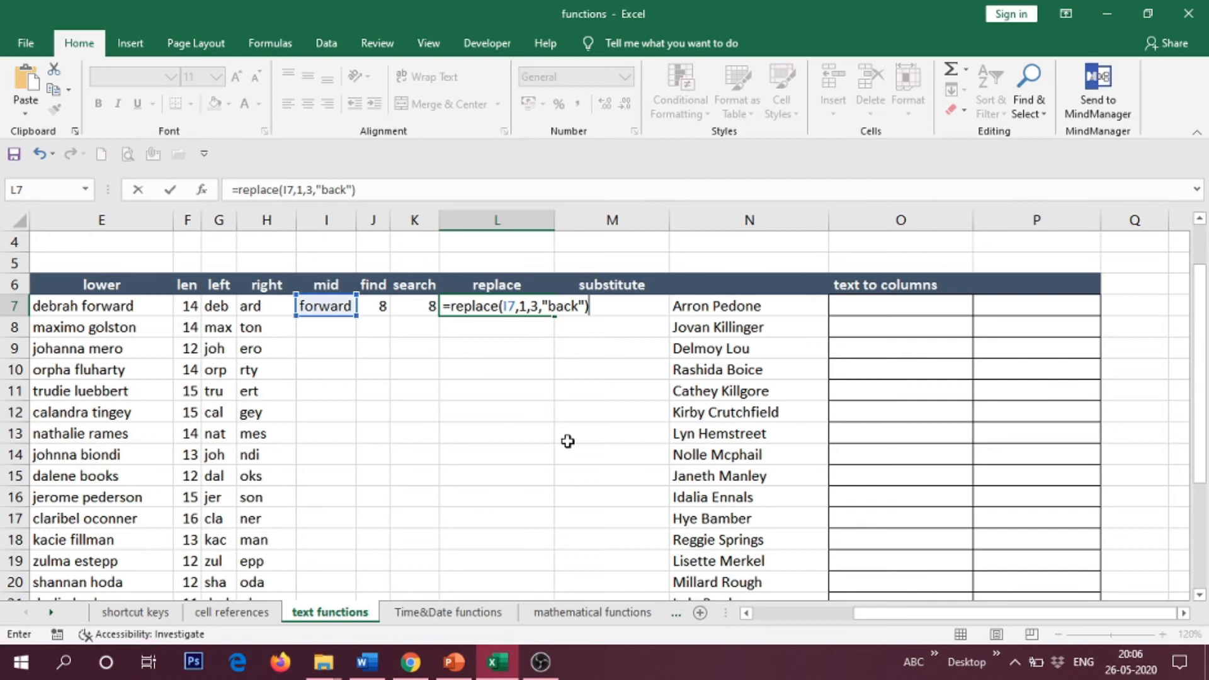
{"action": "key", "text": "Return"}
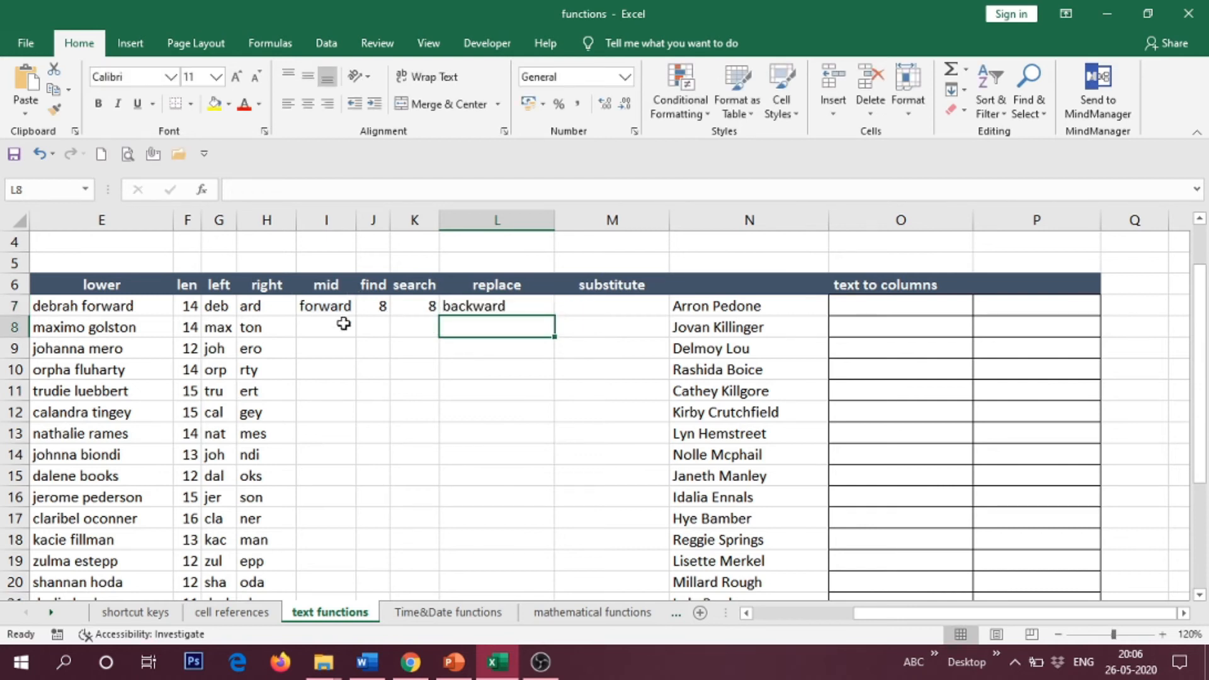
Examine each argument of the REPLACE formula in L7: old text, start number, number of characters and new text.
{"action": "left_click", "coordinate": [333, 307]}
{"action": "left_click", "coordinate": [442, 306]}
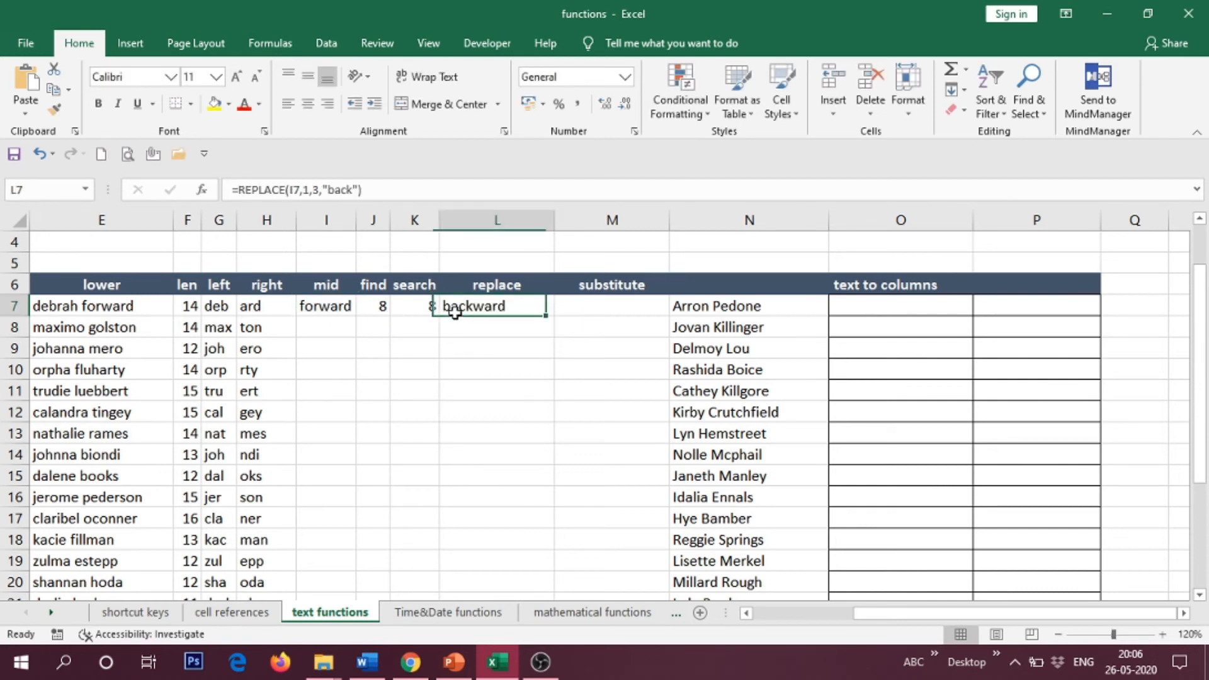
{"action": "double_click", "coordinate": [487, 307]}
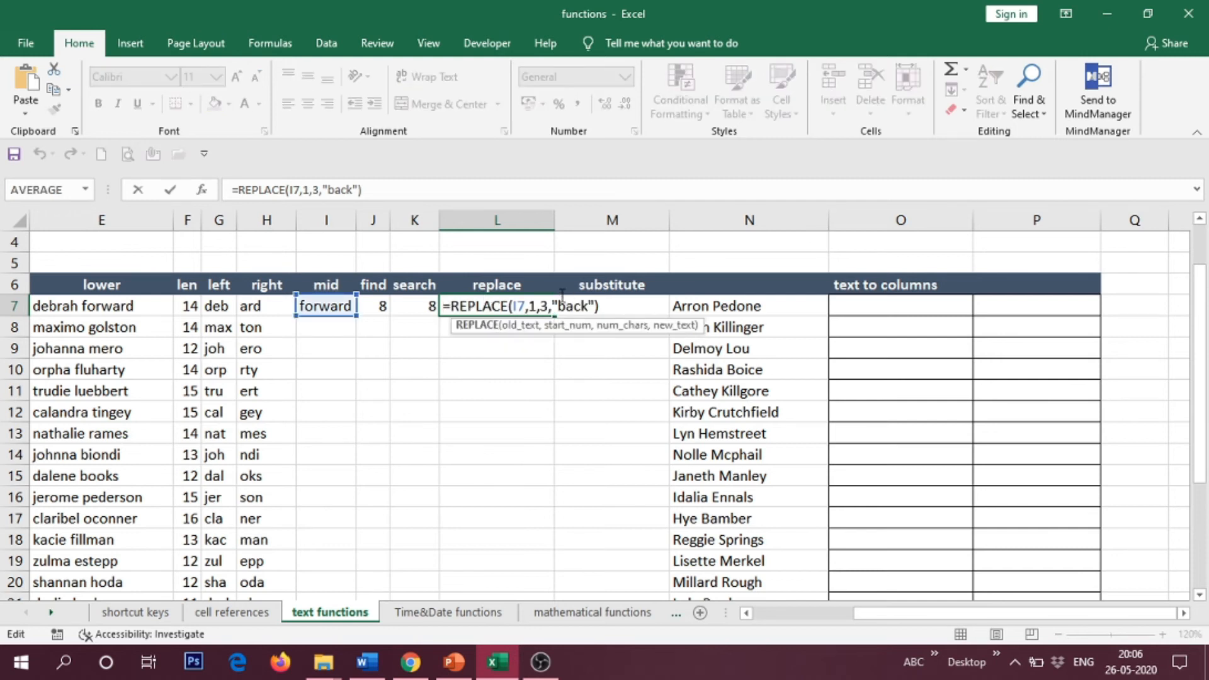
{"action": "left_click", "coordinate": [528, 328]}
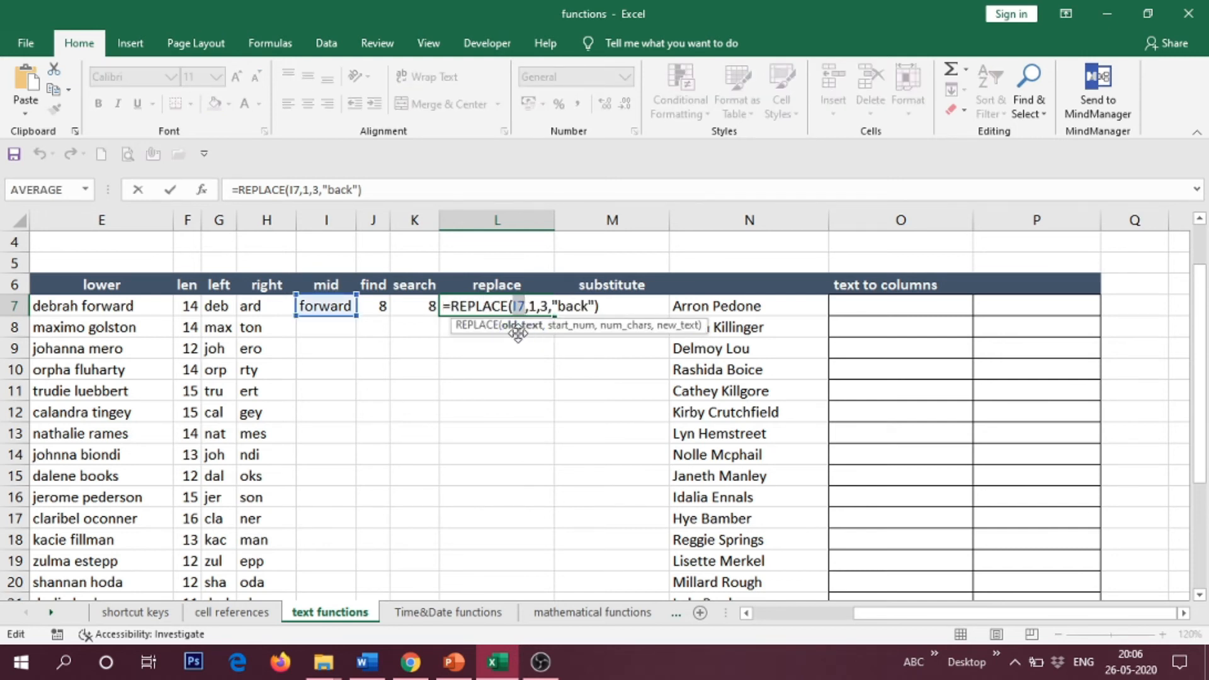
{"action": "left_click", "coordinate": [574, 326]}
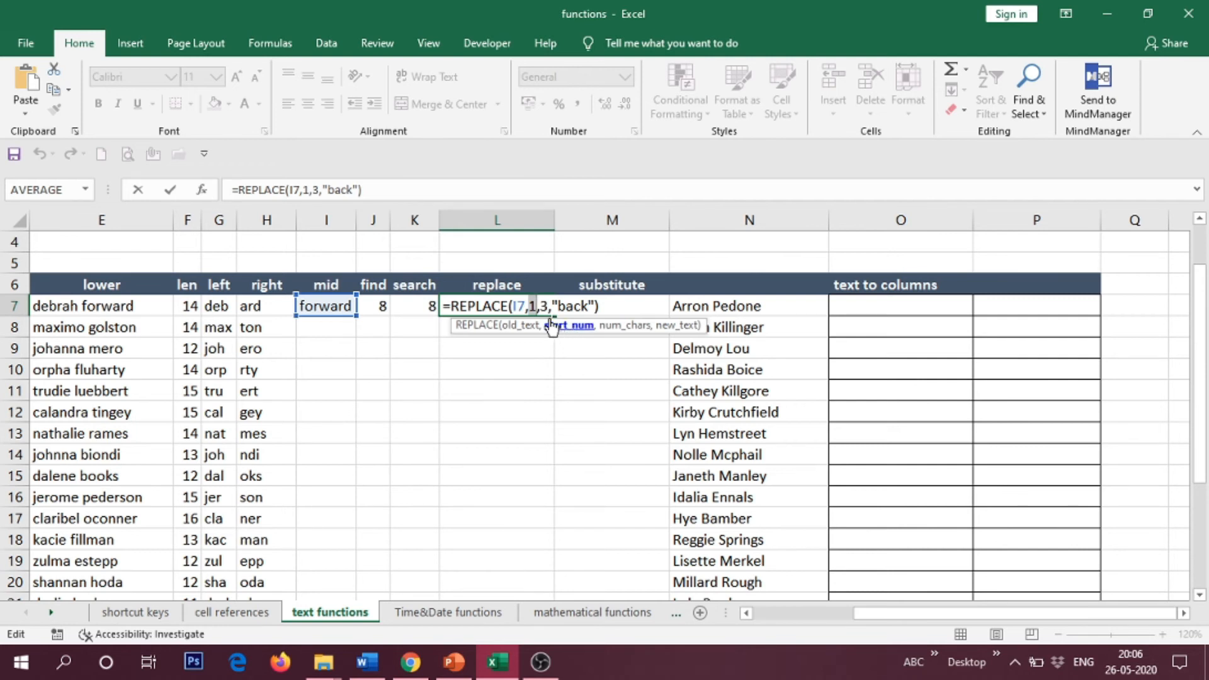
{"action": "left_click", "coordinate": [623, 328]}
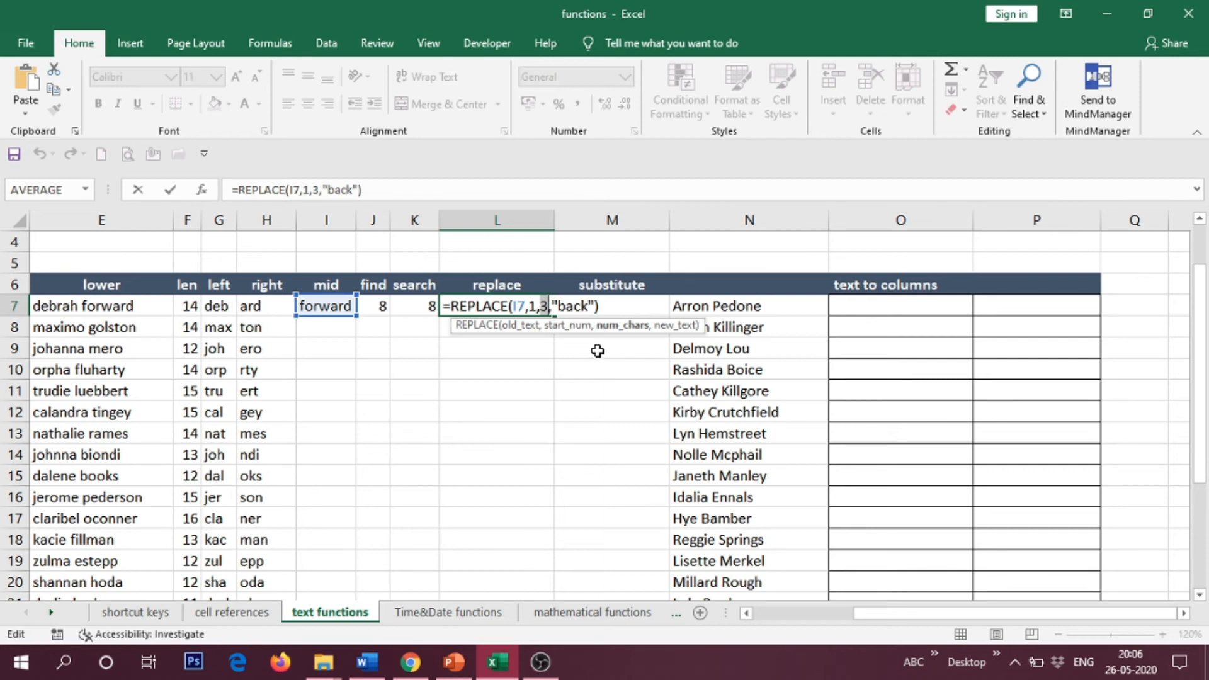
{"action": "left_click", "coordinate": [676, 325]}
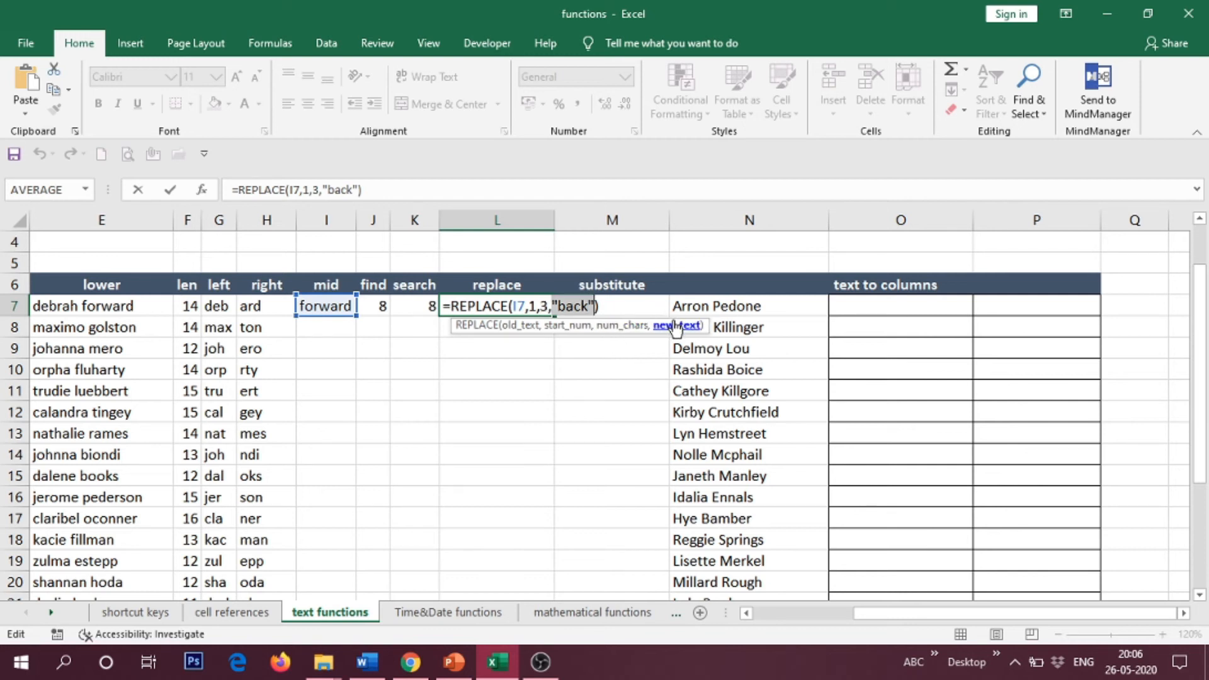
{"action": "left_click", "coordinate": [612, 307]}
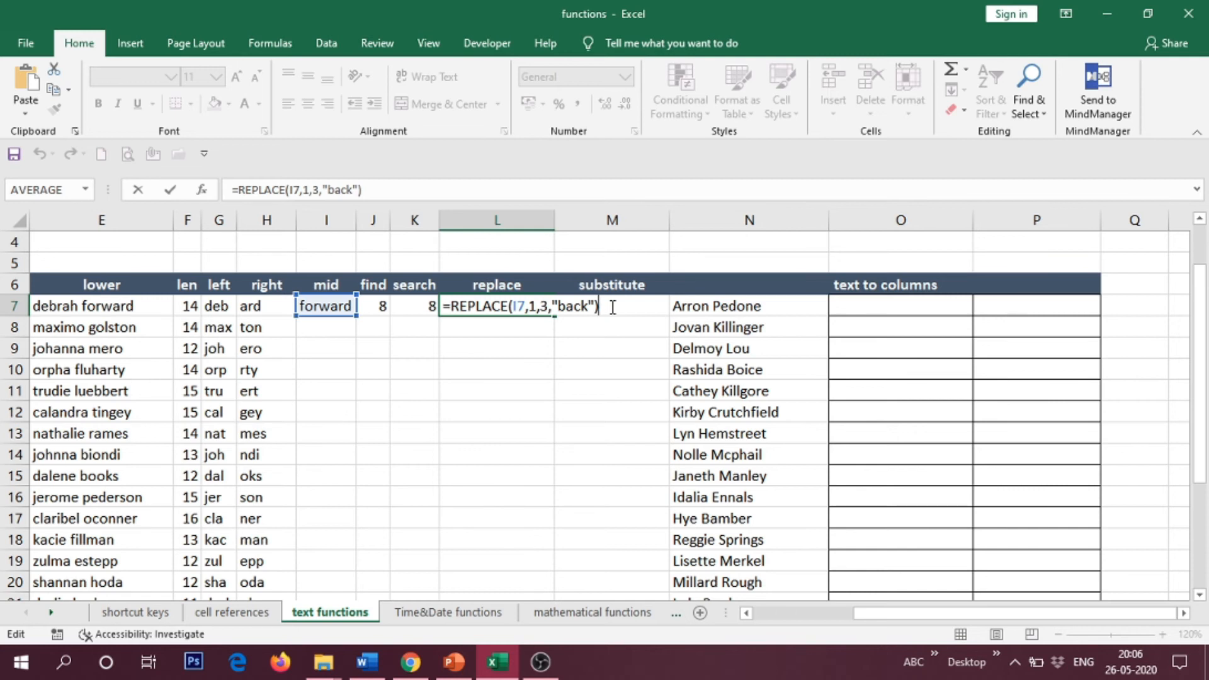
{"action": "key", "text": "Return"}
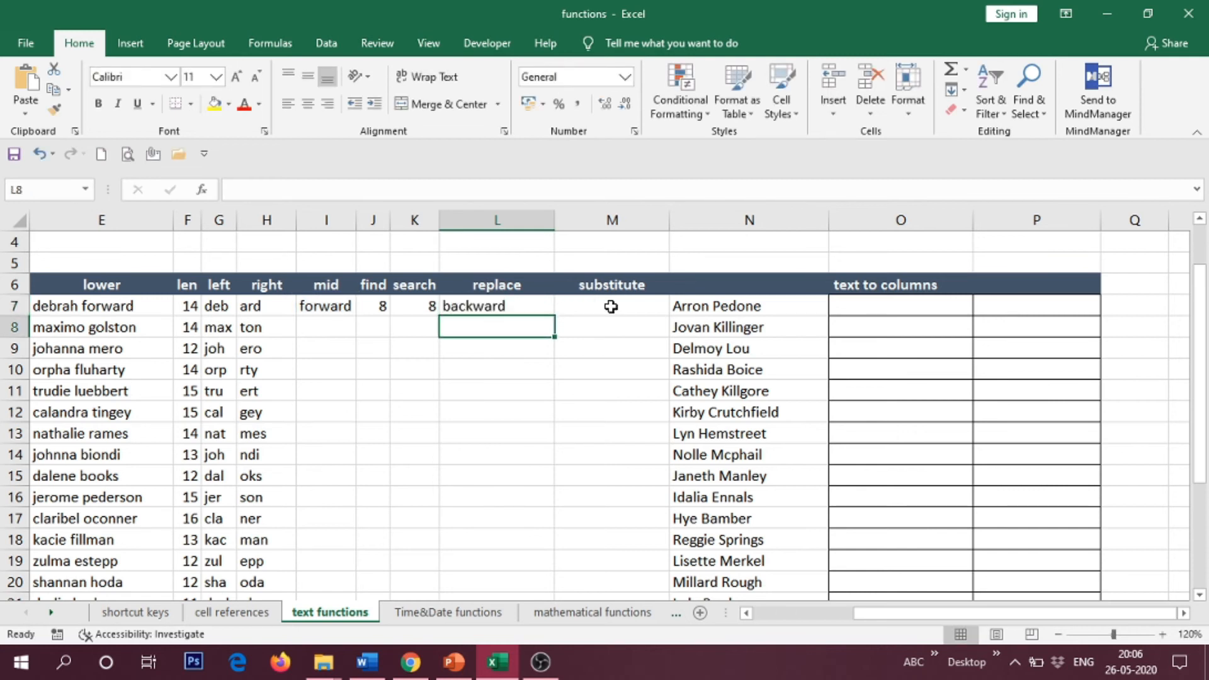
Enter the formula =SUBSTITUTE(I7,"for","back") in cell M7 to exchange "for" with "back" in the mid result.
{"action": "left_click", "coordinate": [611, 307]}
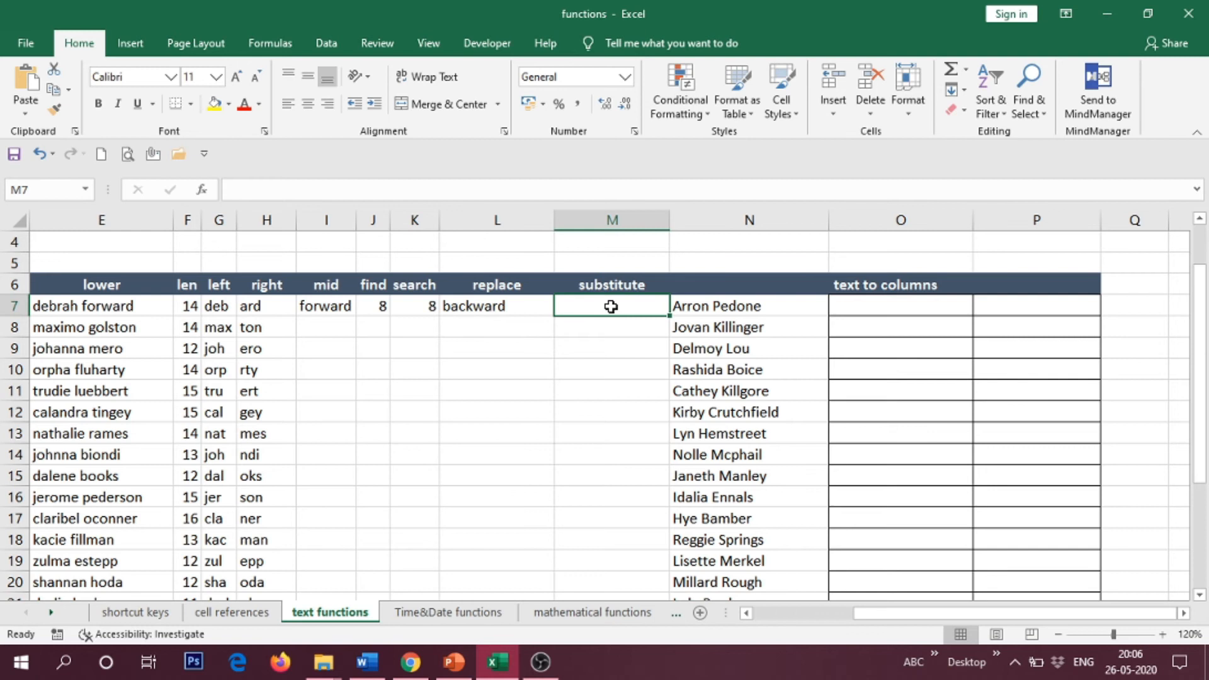
{"action": "double_click", "coordinate": [611, 307]}
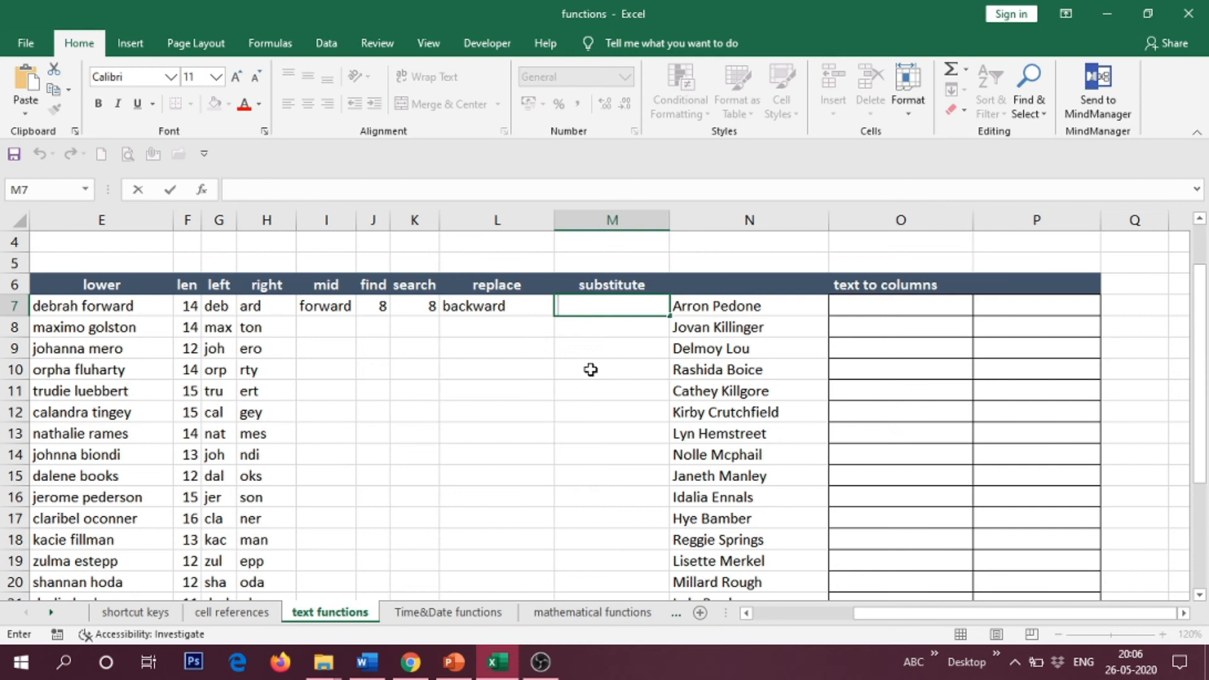
{"action": "type", "text": "="}
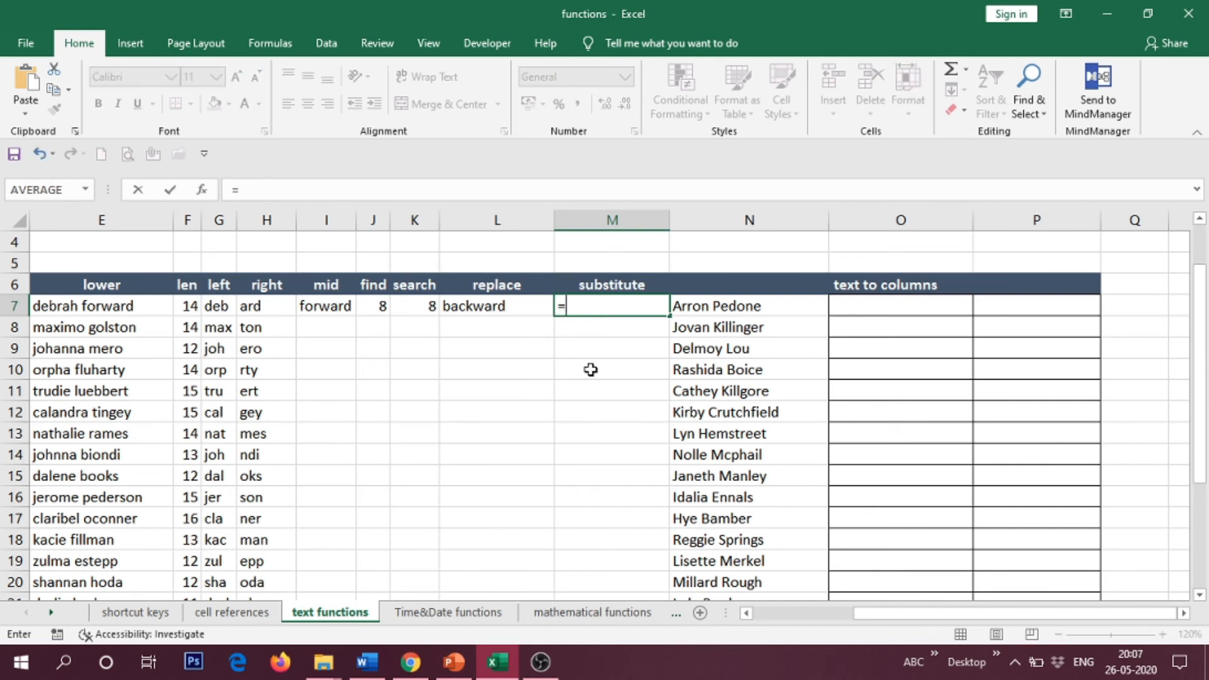
{"action": "type", "text": "su"}
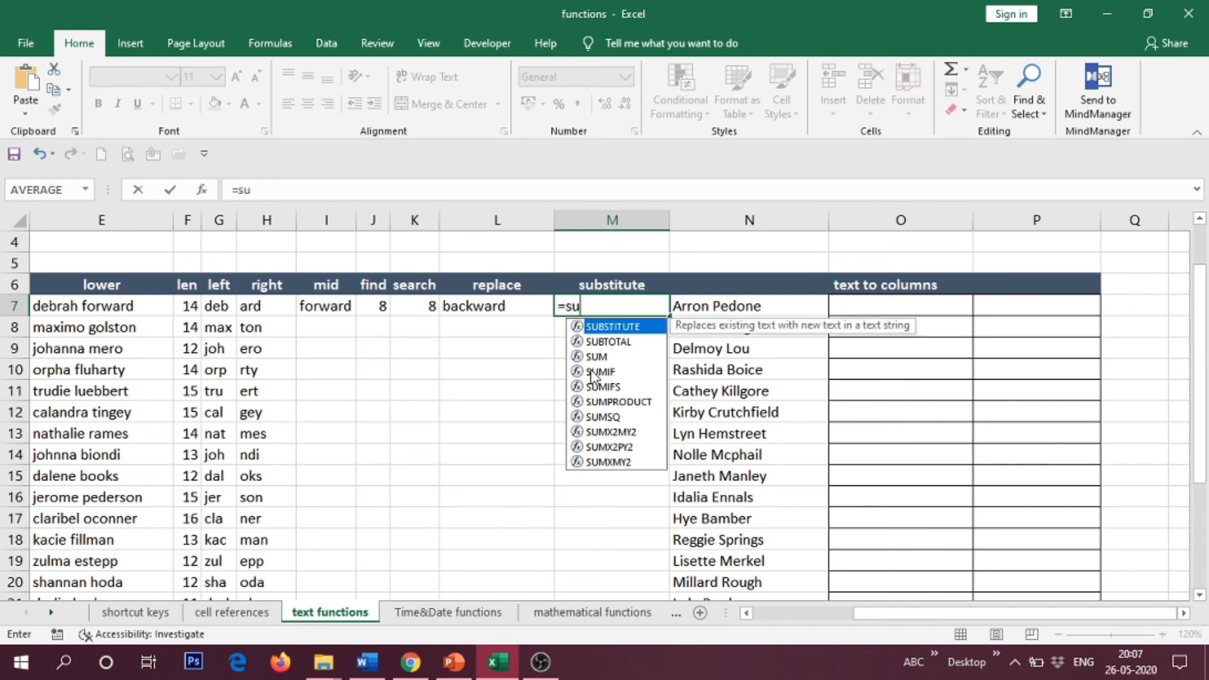
{"action": "type", "text": "b"}
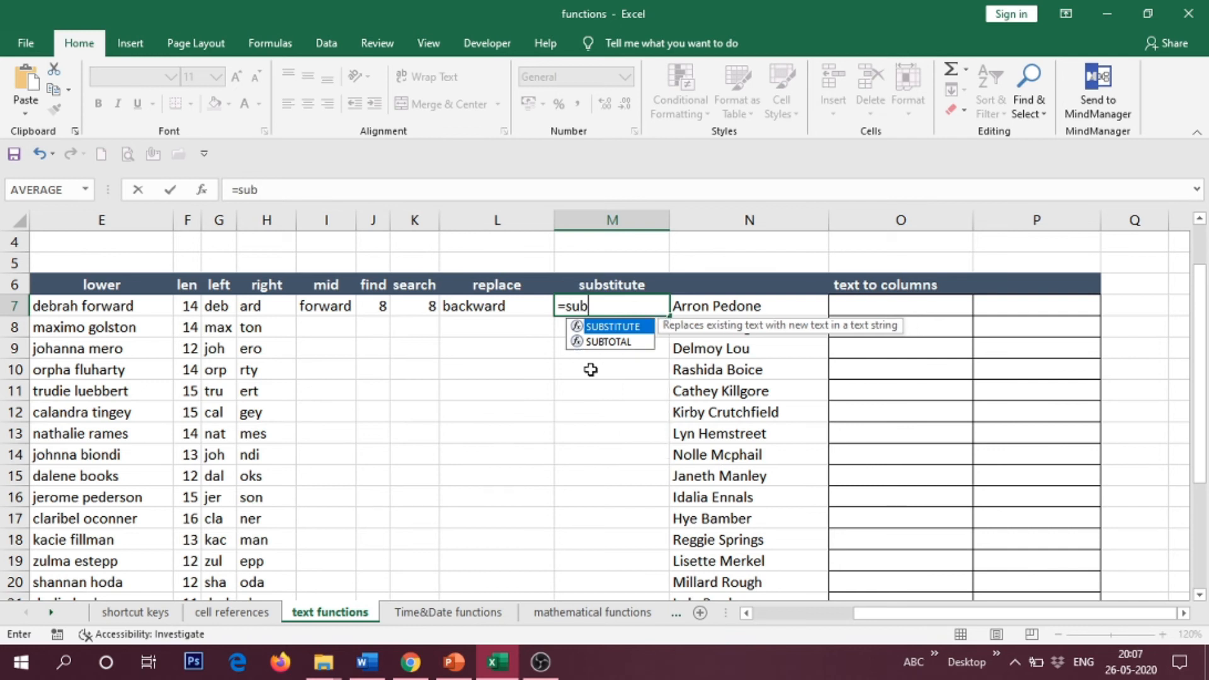
{"action": "type", "text": "stitute"}
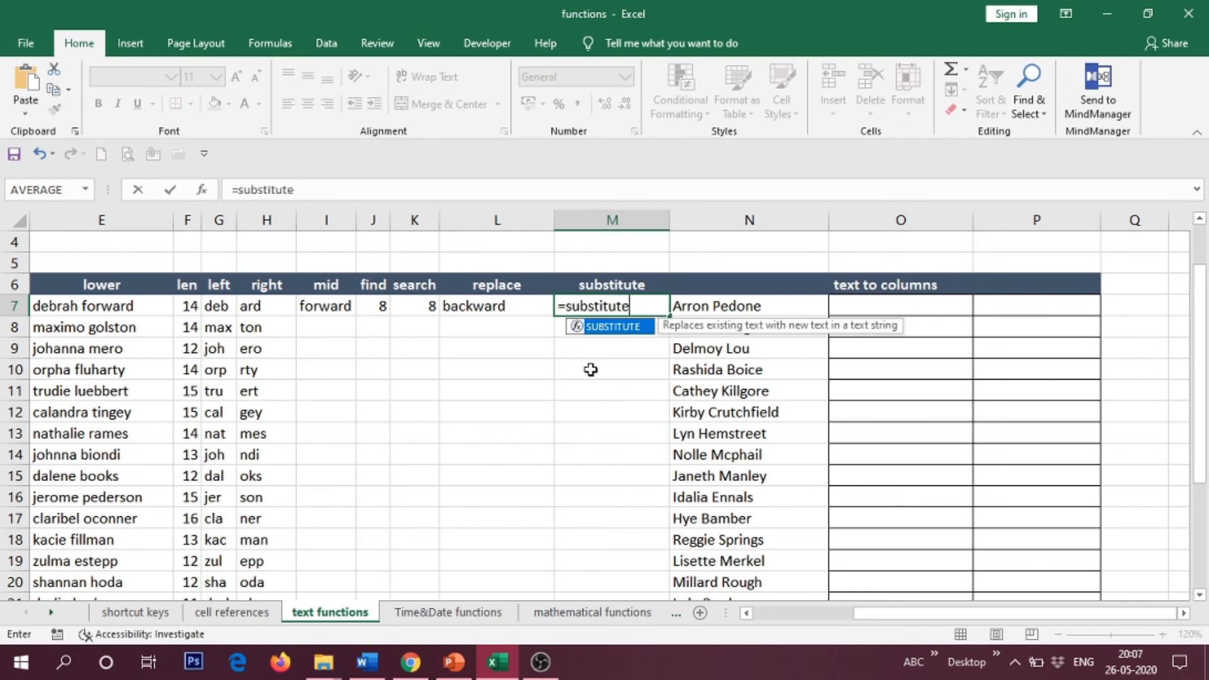
{"action": "type", "text": "("}
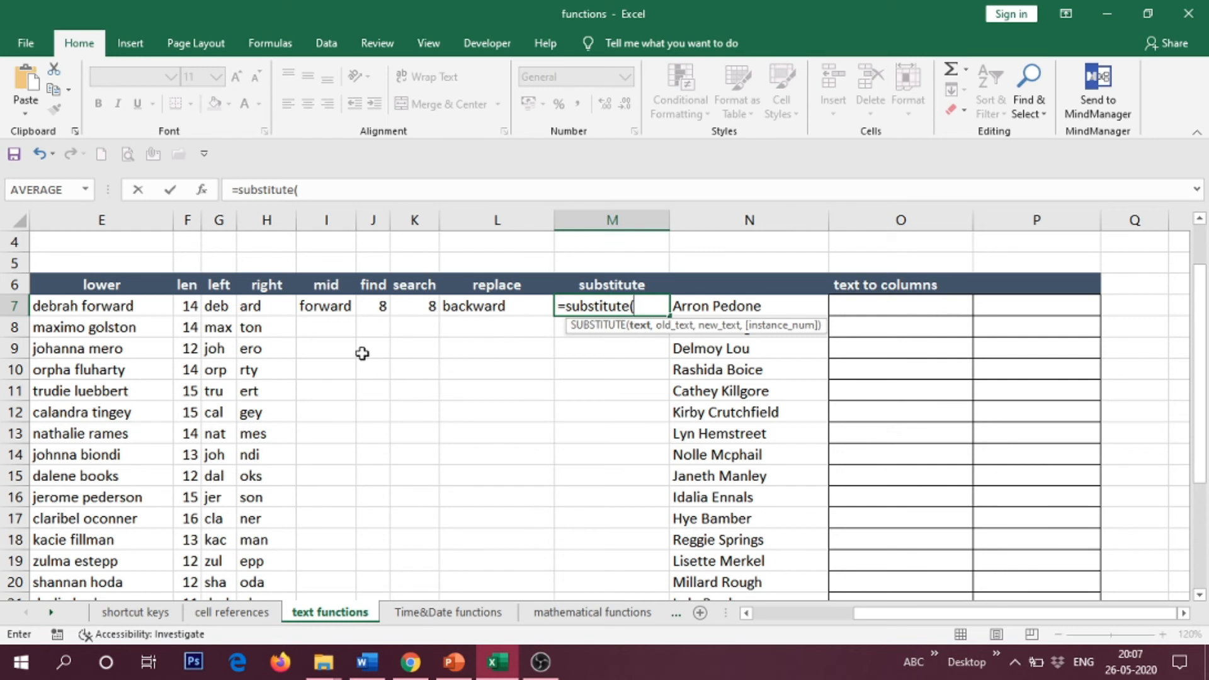
{"action": "left_click", "coordinate": [327, 309]}
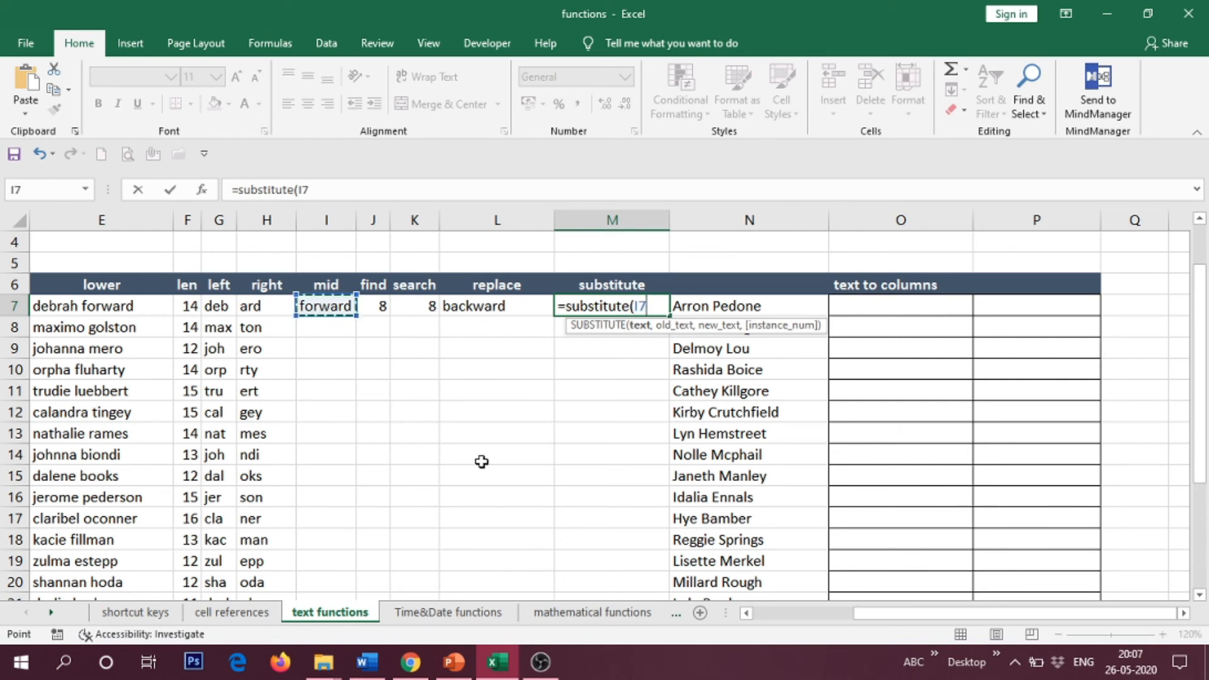
{"action": "type", "text": ","}
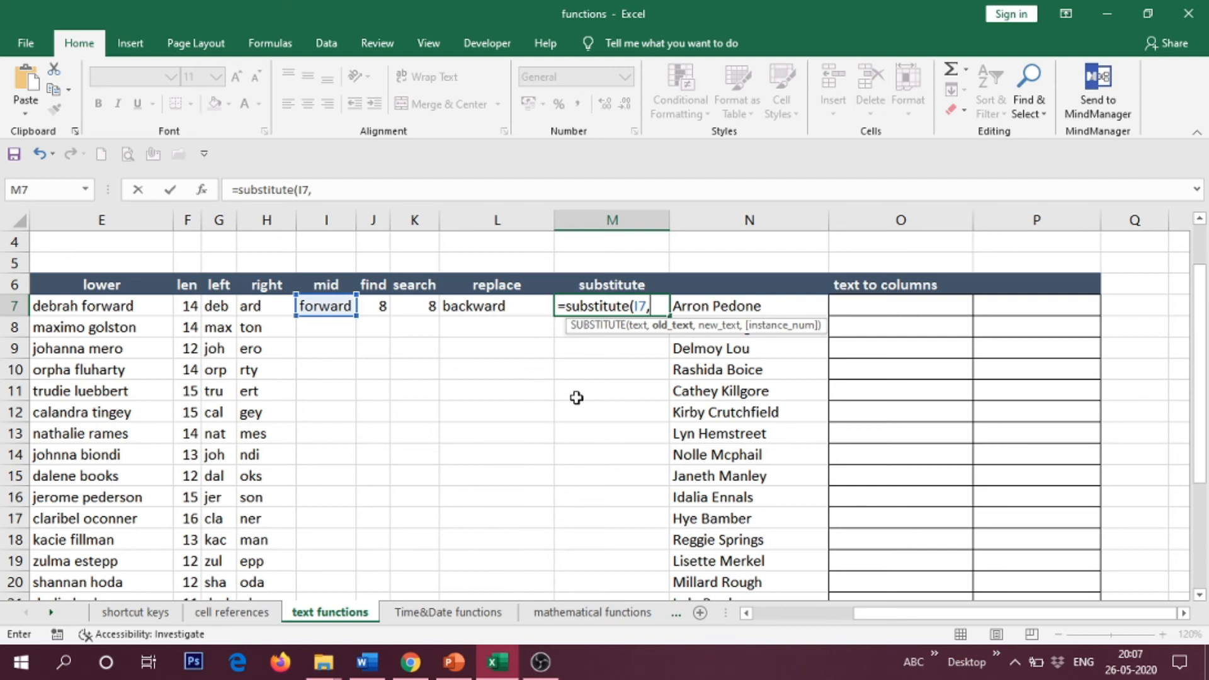
{"action": "type", "text": "\"for\""}
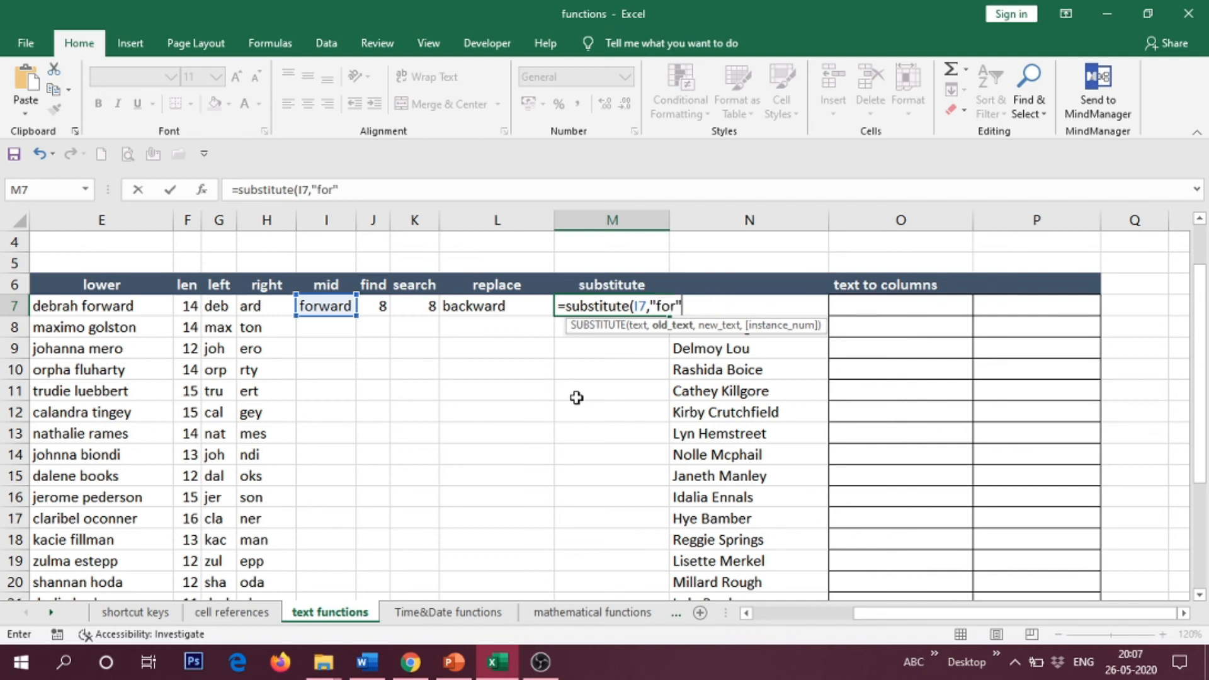
{"action": "type", "text": ","}
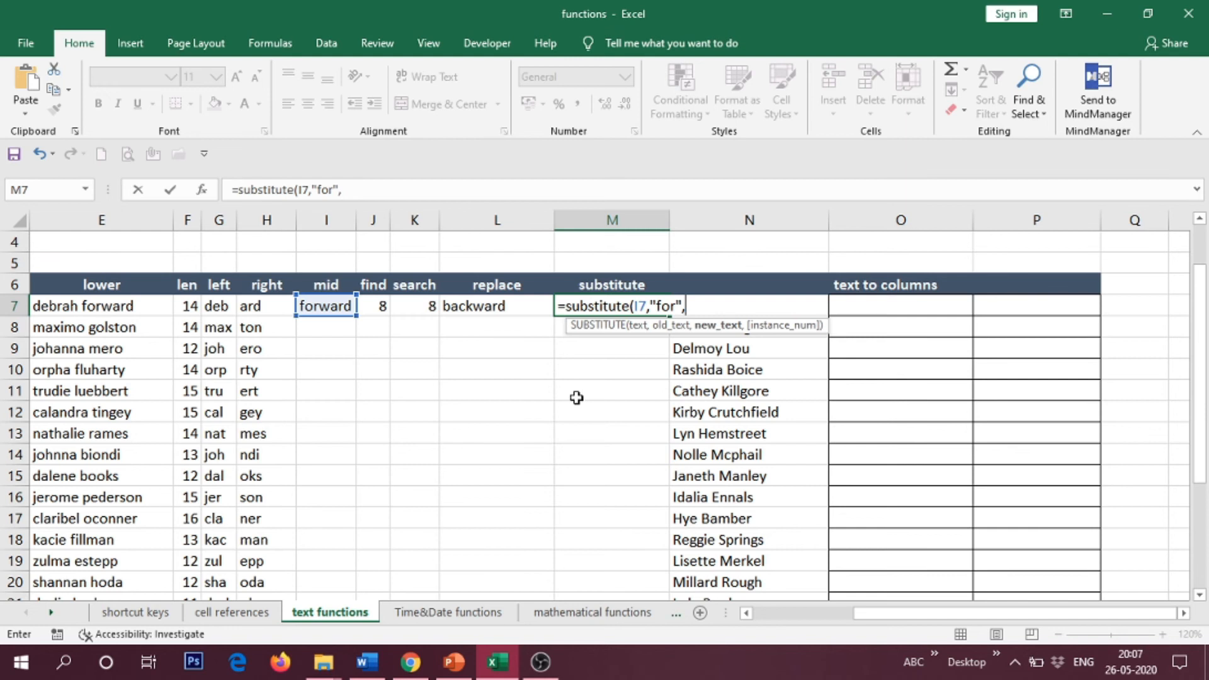
{"action": "type", "text": "\"back\")"}
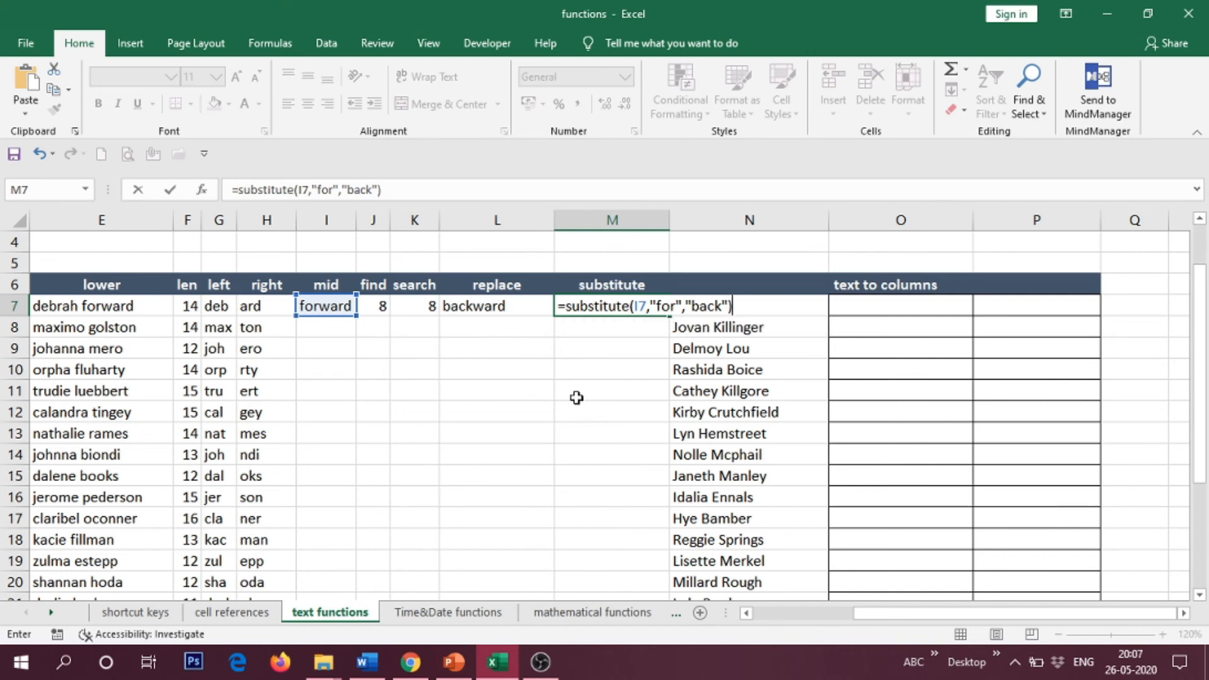
{"action": "key", "text": "Return"}
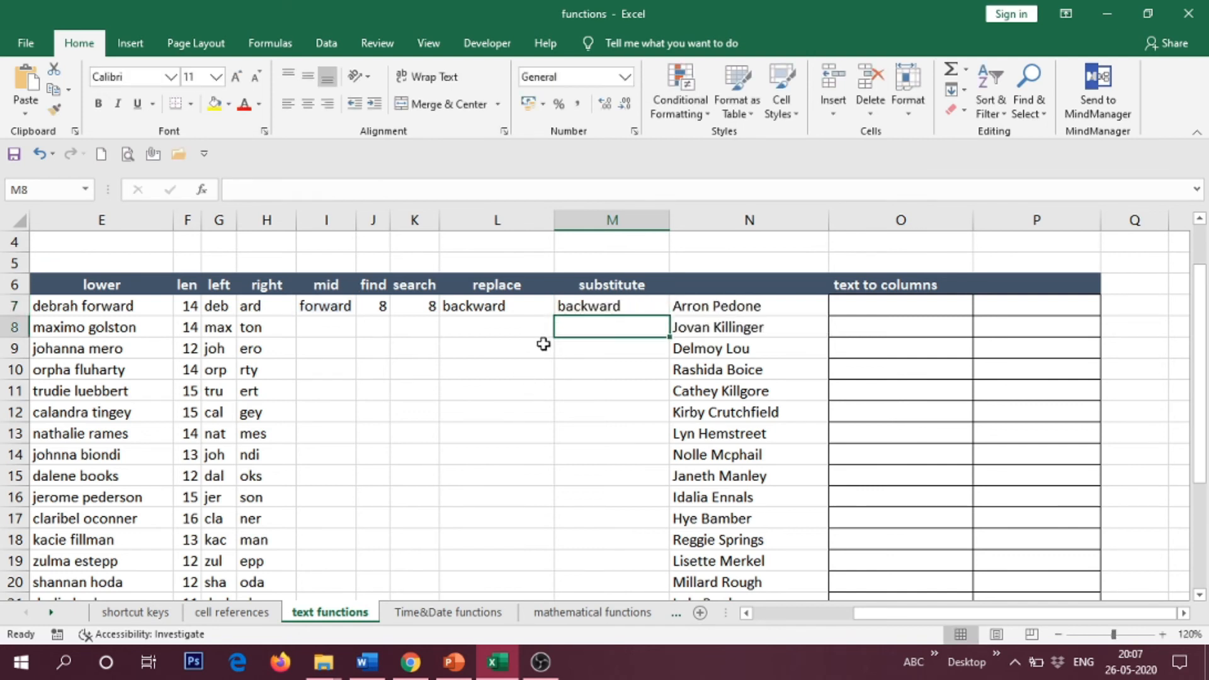
Review the arguments of the SUBSTITUTE formula in M7 without changing it.
{"action": "left_click", "coordinate": [570, 305]}
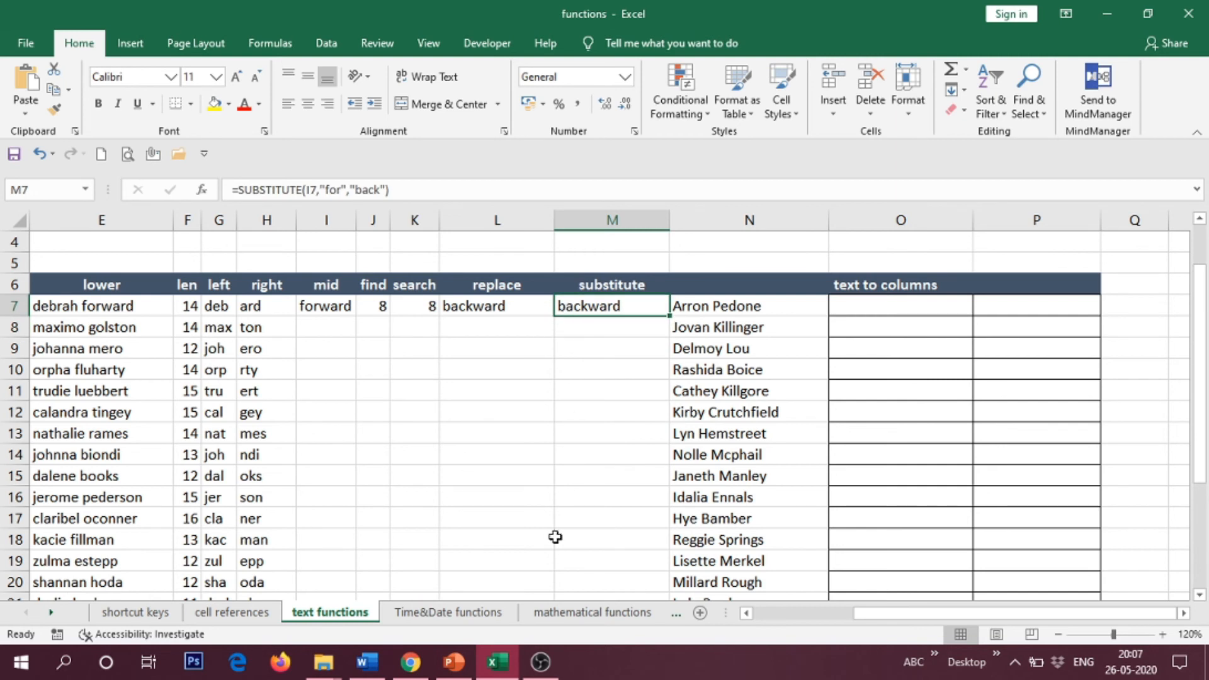
{"action": "double_click", "coordinate": [616, 308]}
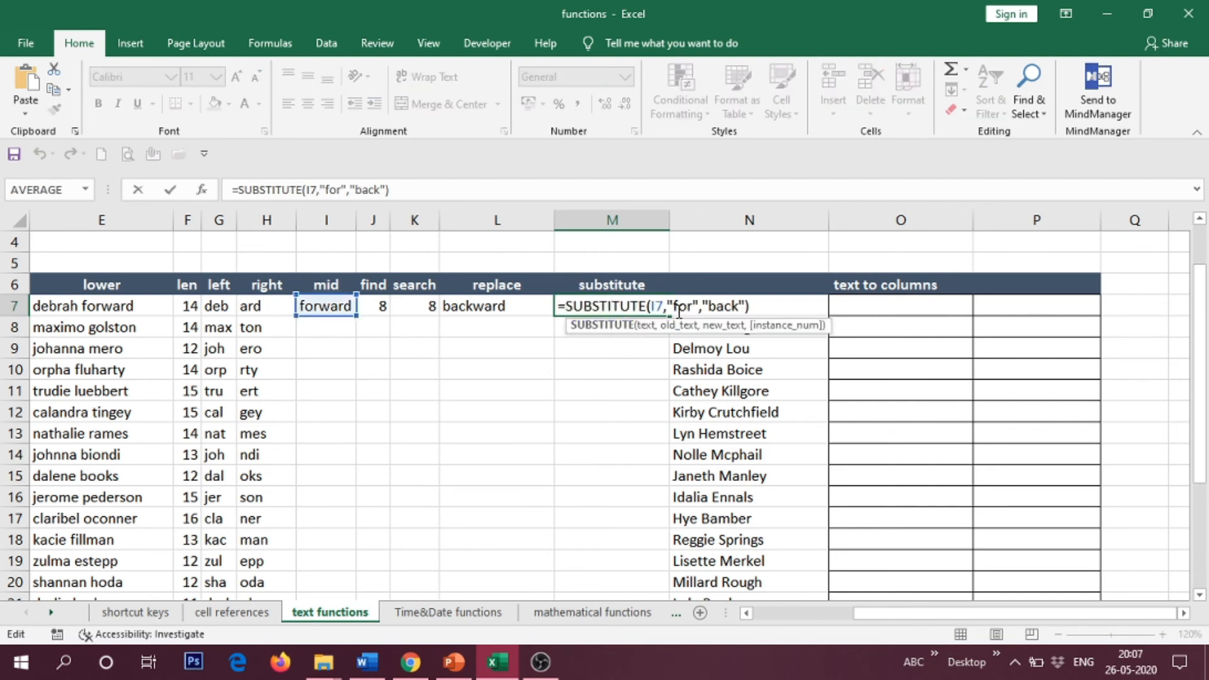
{"action": "key", "text": "Escape"}
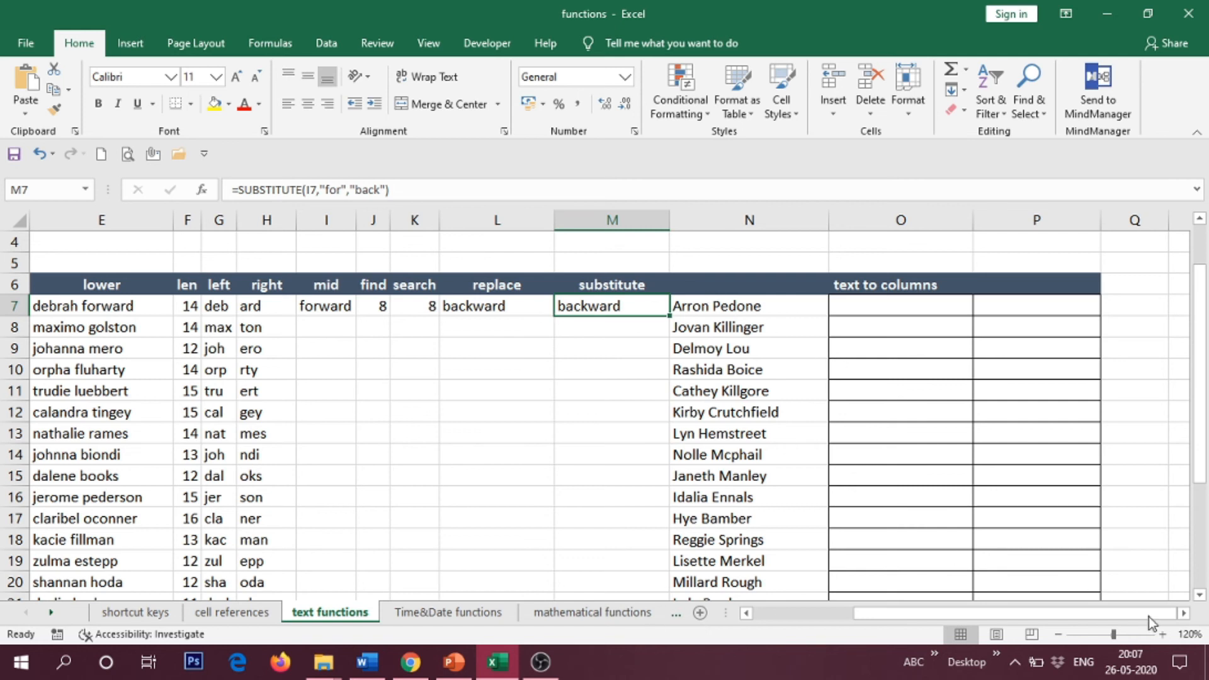
Examine the full names in column N and the empty columns O and P under the text to columns heading.
{"action": "left_click", "coordinate": [1200, 595]}
{"action": "left_click", "coordinate": [1200, 594]}
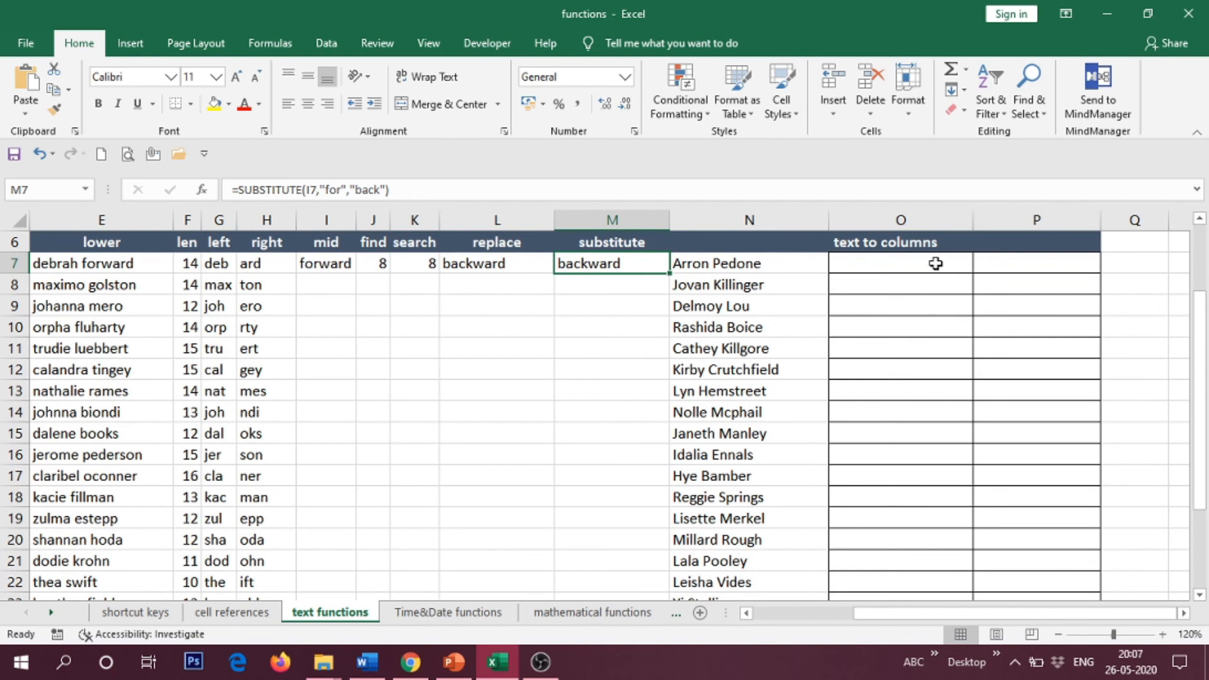
{"action": "left_click", "coordinate": [935, 263]}
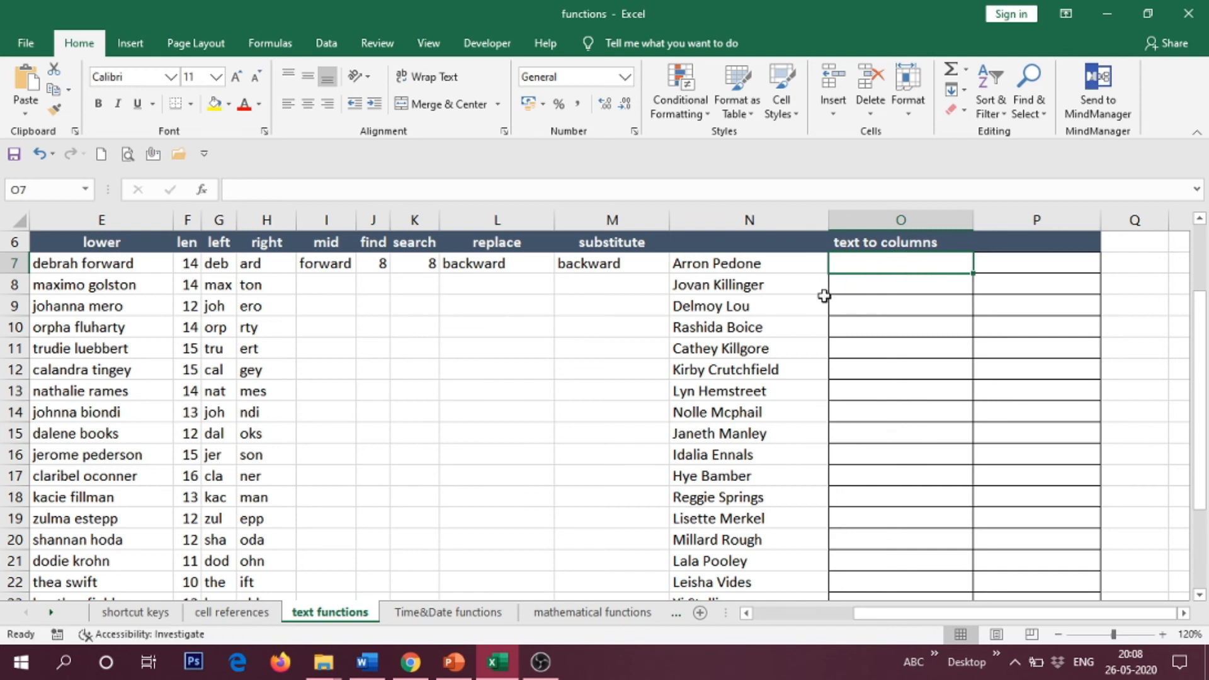
{"action": "left_click_drag", "start_coordinate": [781, 263], "coordinate": [766, 541]}
{"action": "scroll", "coordinate": [866, 457], "scroll_direction": "up", "scroll_amount": 2}
{"action": "left_click", "coordinate": [909, 311]}
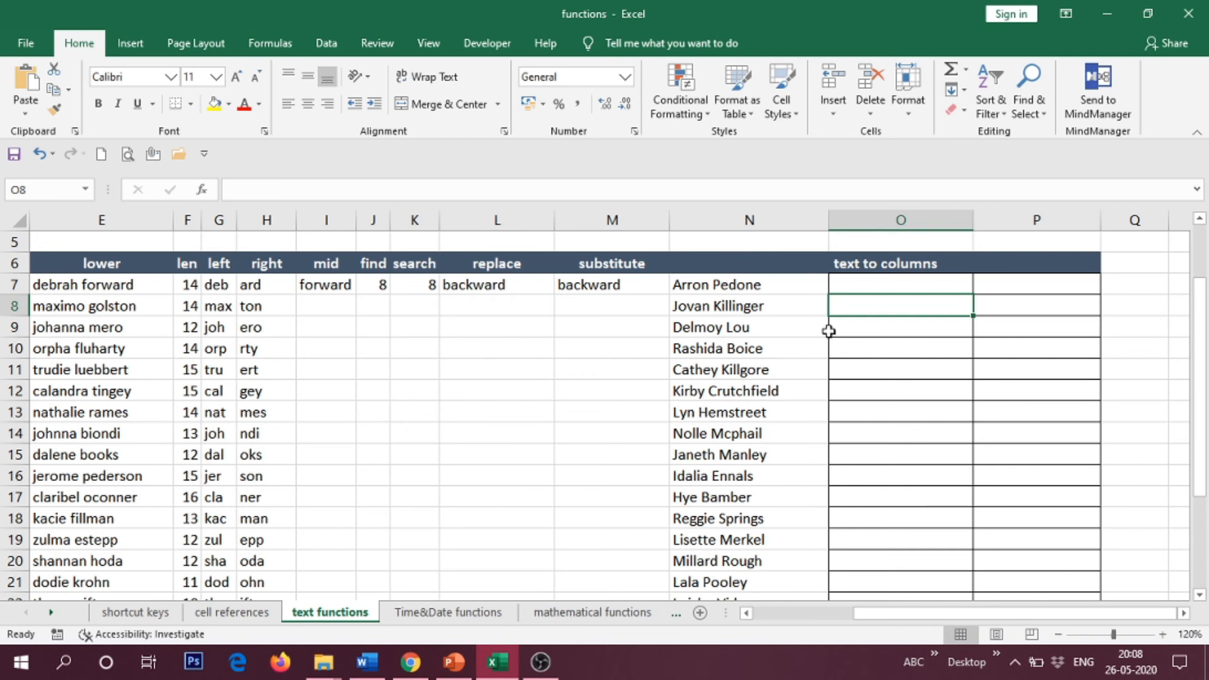
{"action": "left_click", "coordinate": [862, 287]}
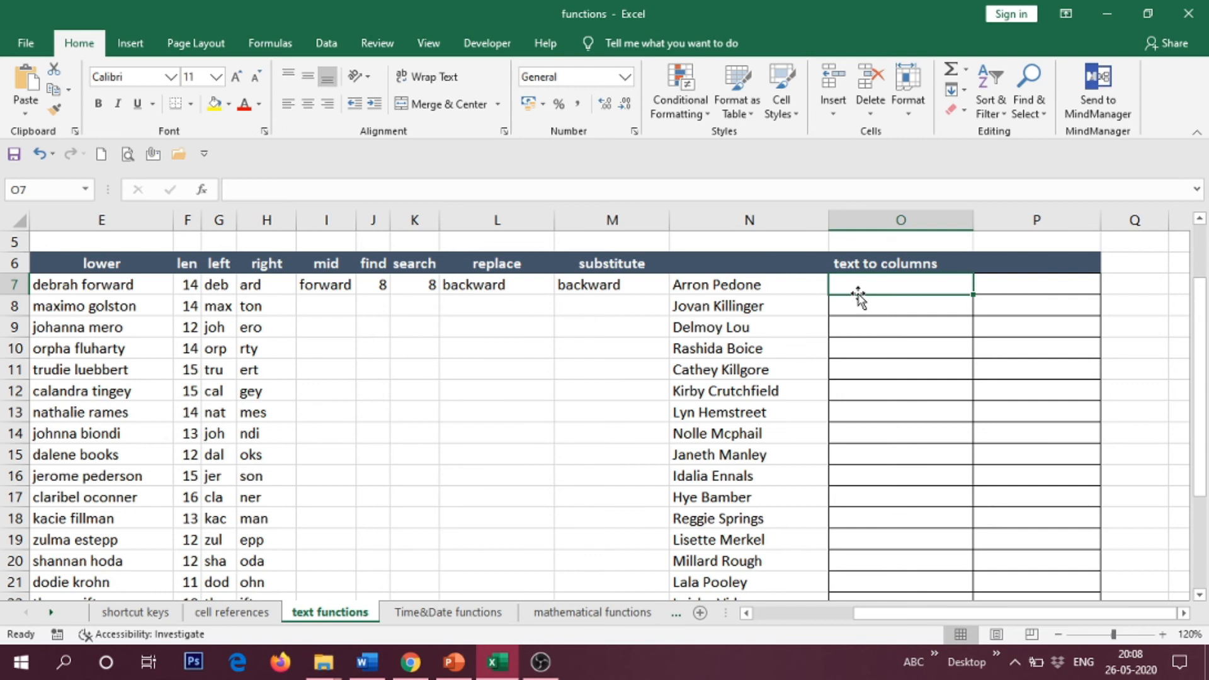
{"action": "left_click", "coordinate": [703, 289]}
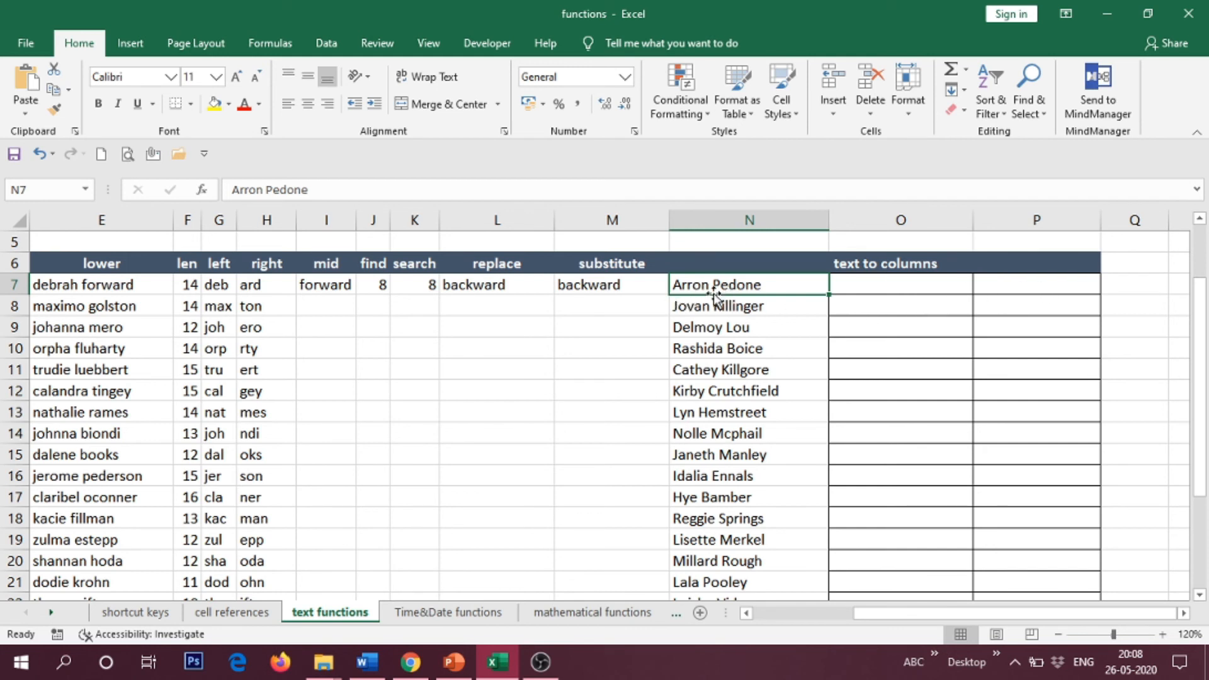
{"action": "left_click", "coordinate": [875, 288]}
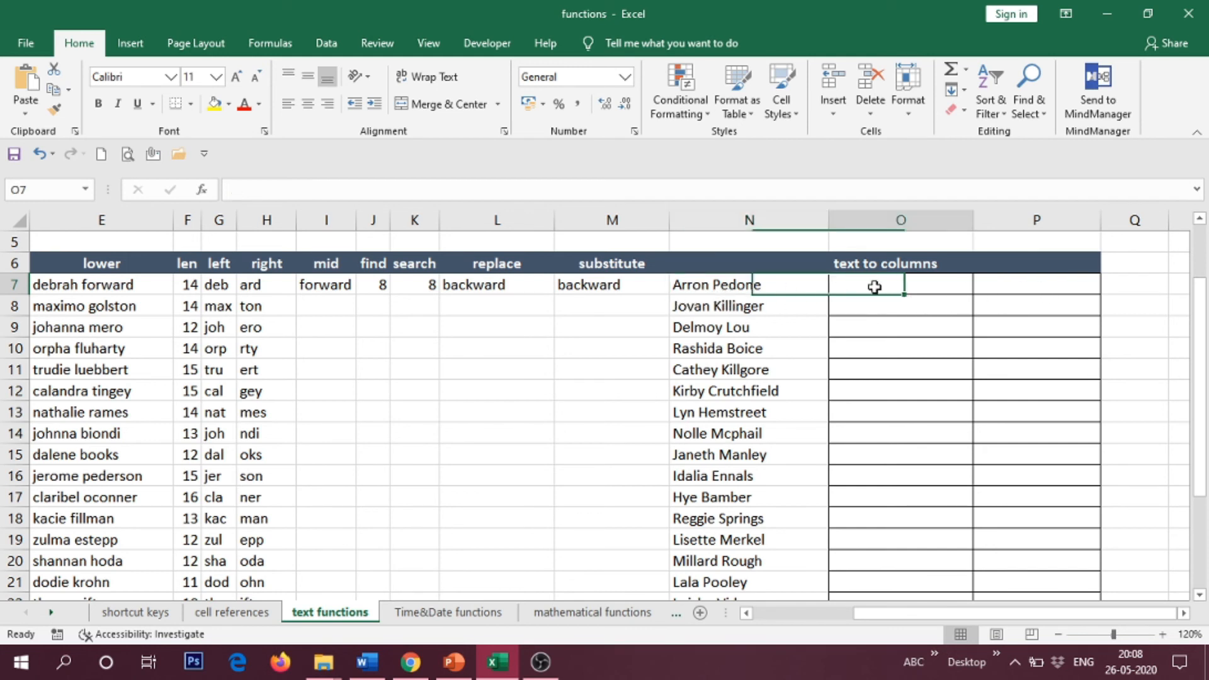
{"action": "left_click", "coordinate": [1024, 286]}
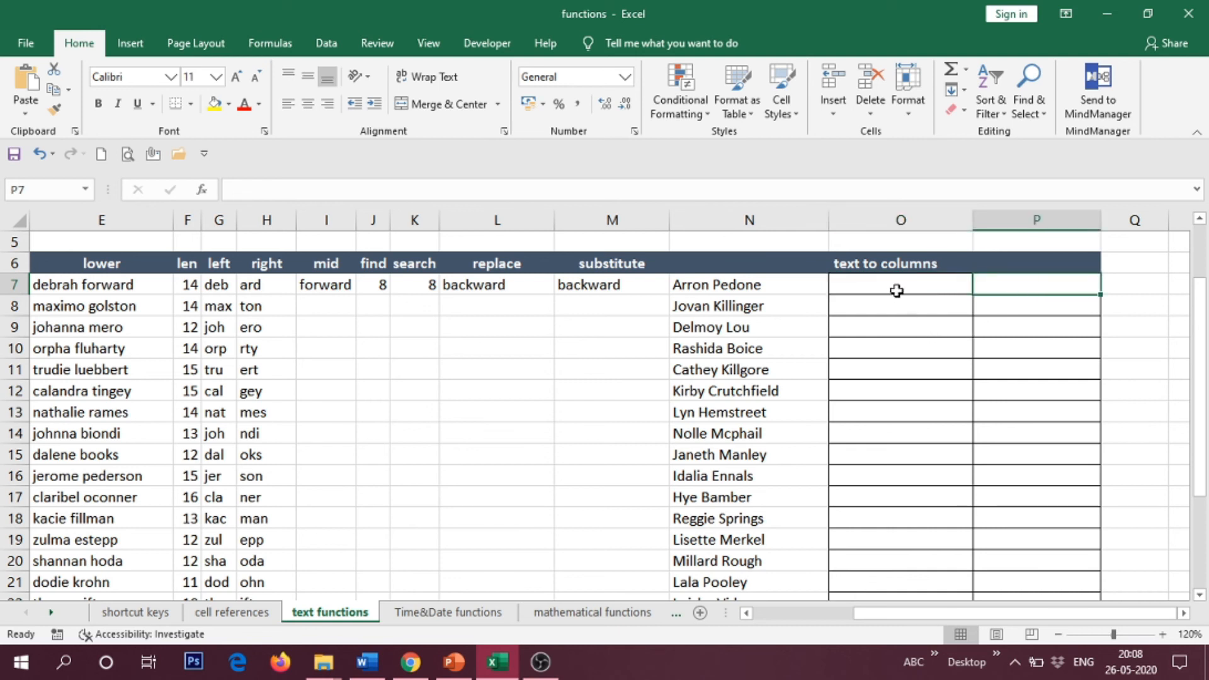
{"action": "left_click", "coordinate": [894, 289]}
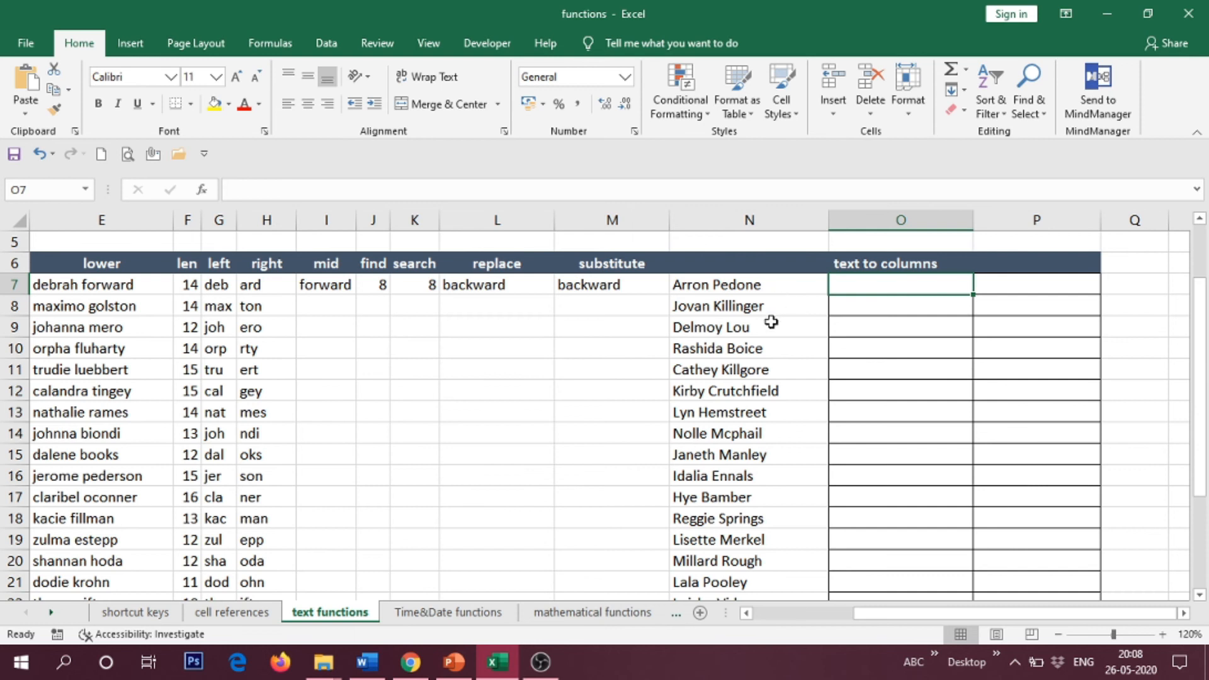
Start Text to Columns on the full names in column N from N7 down, using the Delimited type with Space added as a delimiter.
{"action": "left_click_drag", "start_coordinate": [762, 284], "coordinate": [723, 521]}
{"action": "scroll", "coordinate": [904, 391], "scroll_direction": "up", "scroll_amount": 3}
{"action": "scroll", "coordinate": [905, 390], "scroll_direction": "down", "scroll_amount": 1}
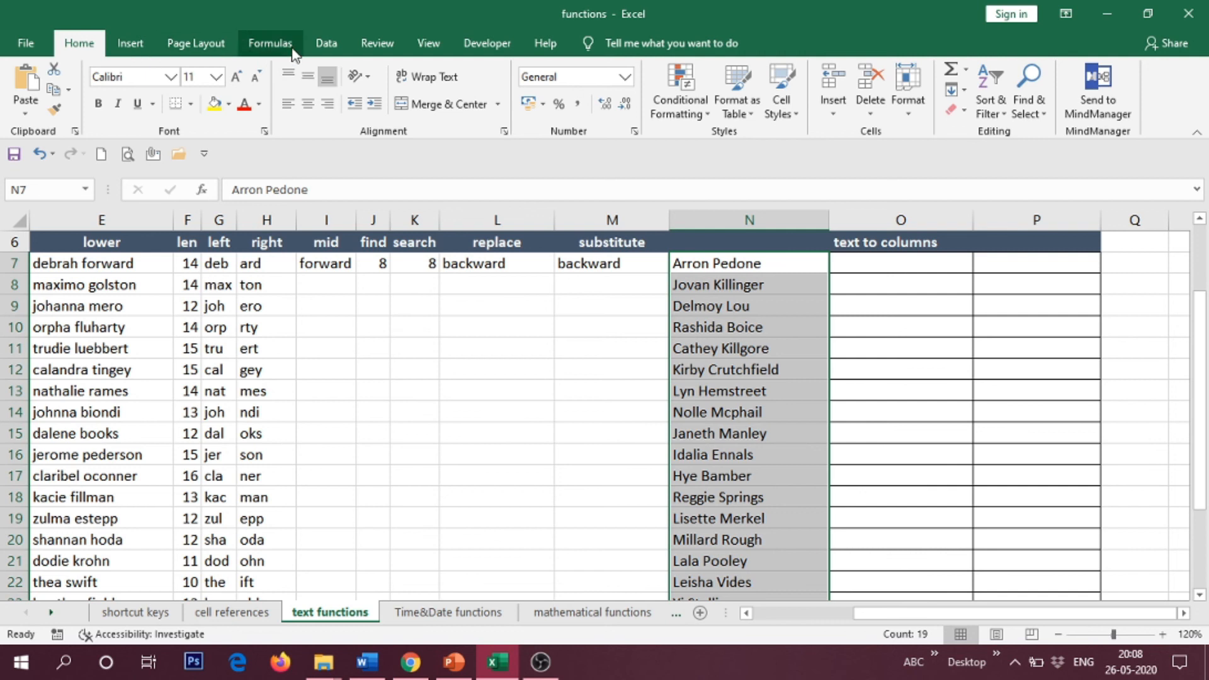
{"action": "left_click", "coordinate": [325, 44]}
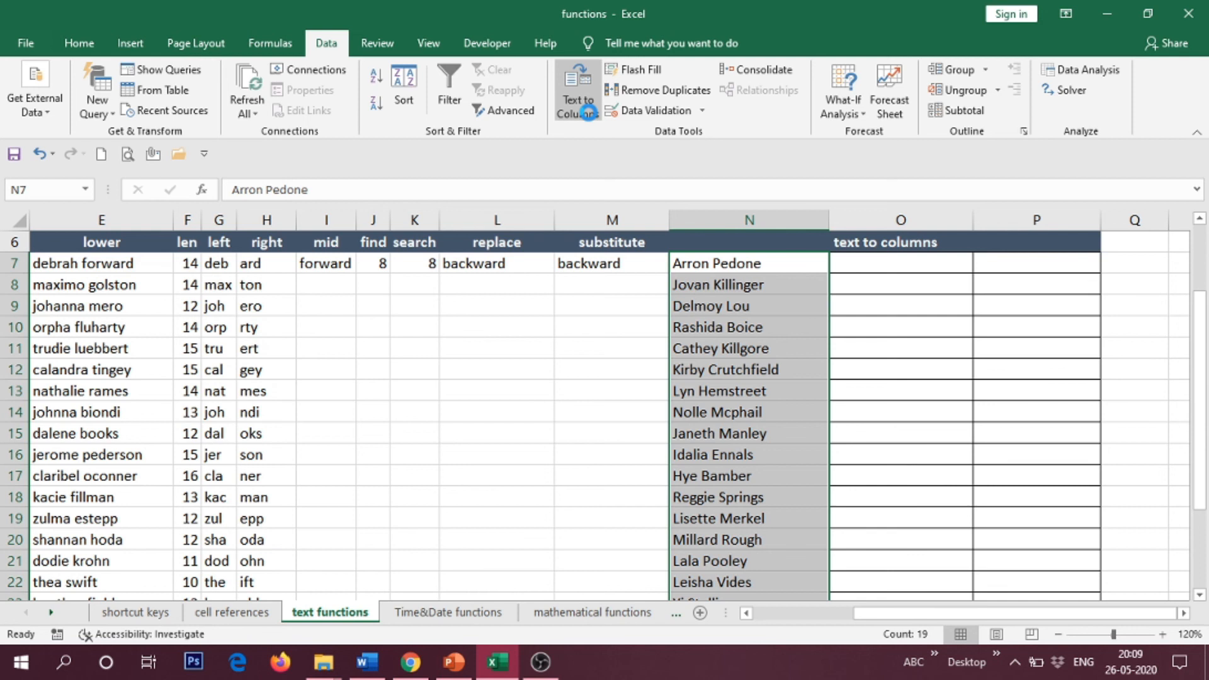
{"action": "left_click", "coordinate": [590, 114]}
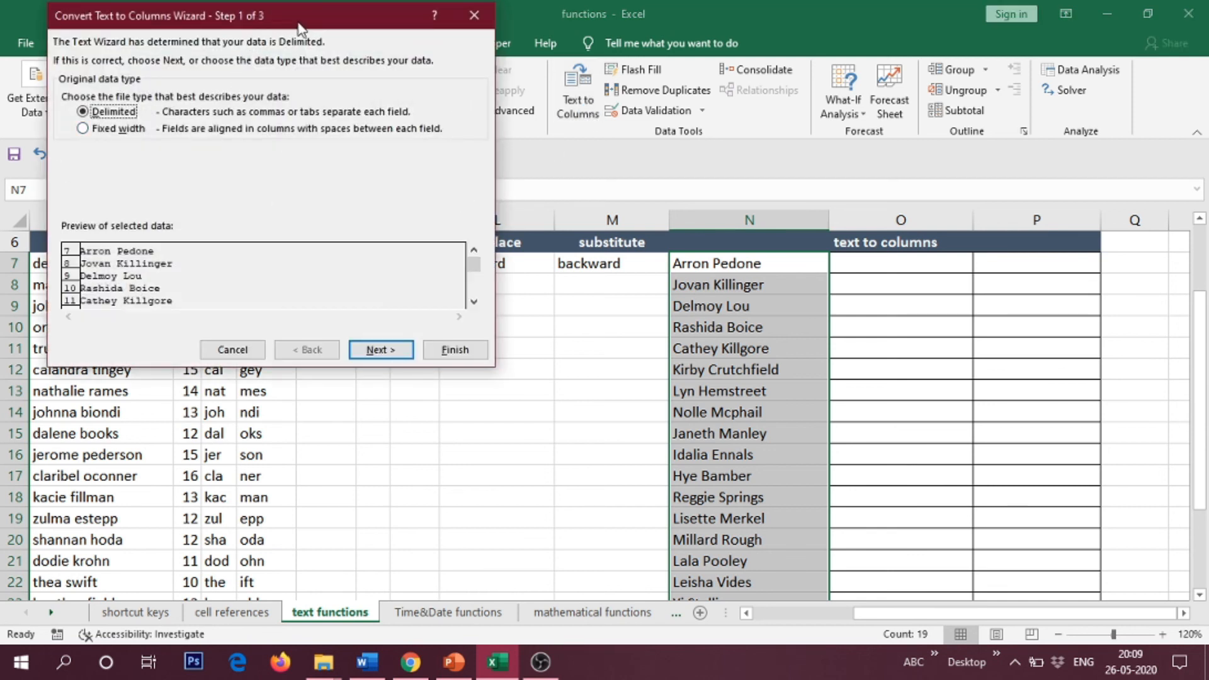
{"action": "left_click_drag", "start_coordinate": [299, 26], "coordinate": [374, 60]}
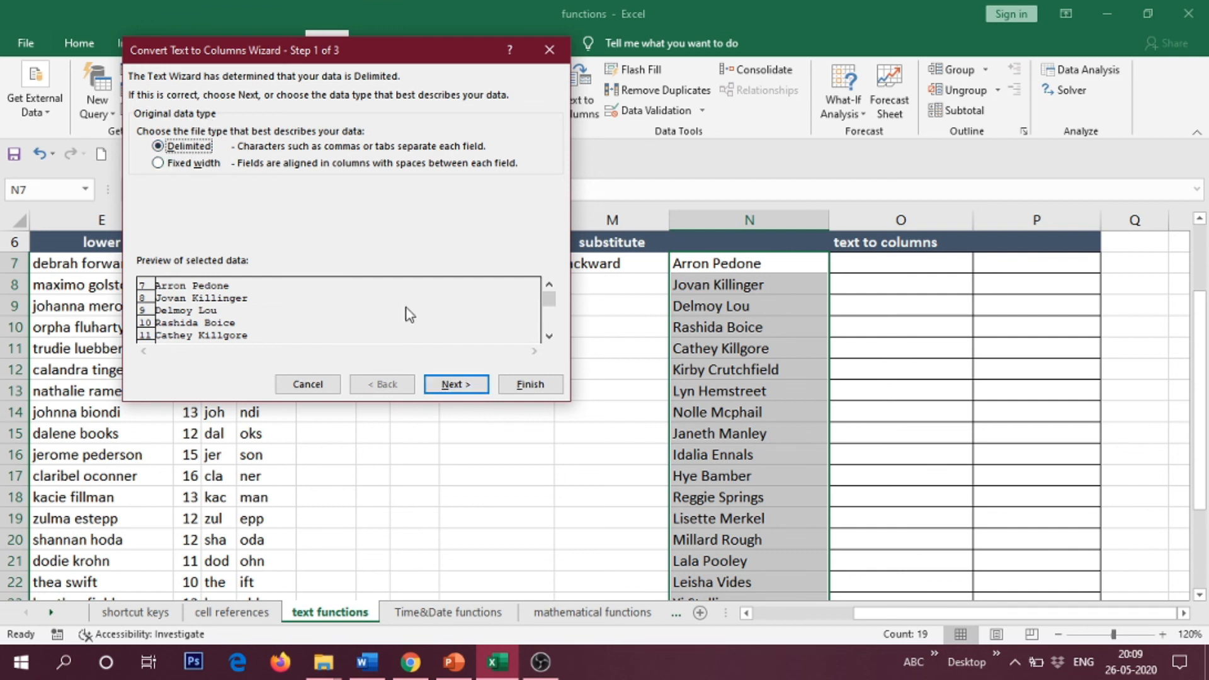
{"action": "left_click", "coordinate": [451, 385]}
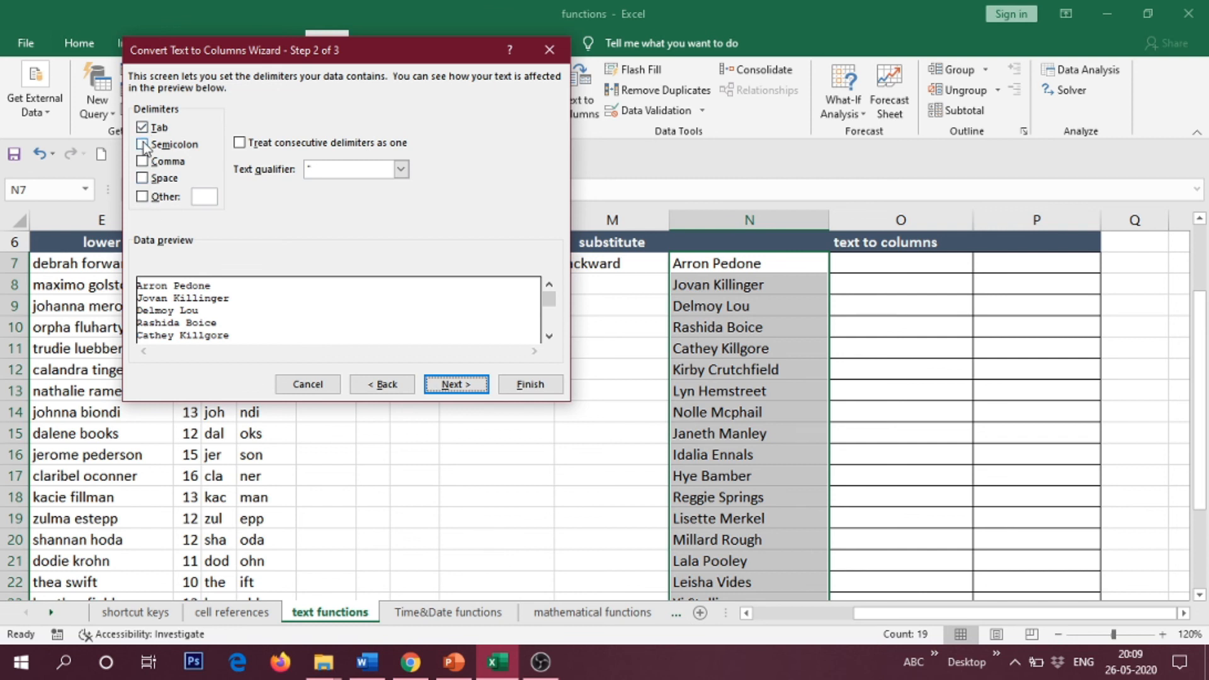
{"action": "left_click", "coordinate": [142, 178]}
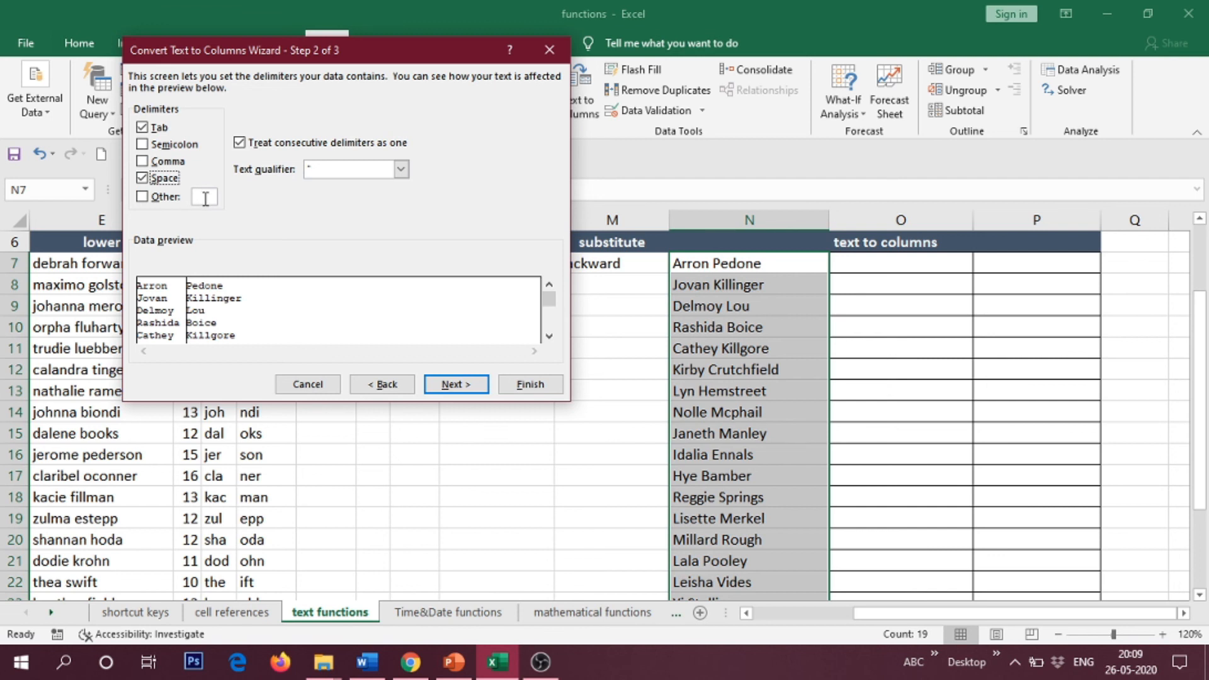
Set the Text to Columns destination to $O$7 with General format and finish the split, accepting replacement of existing data.
{"action": "left_click", "coordinate": [458, 383]}
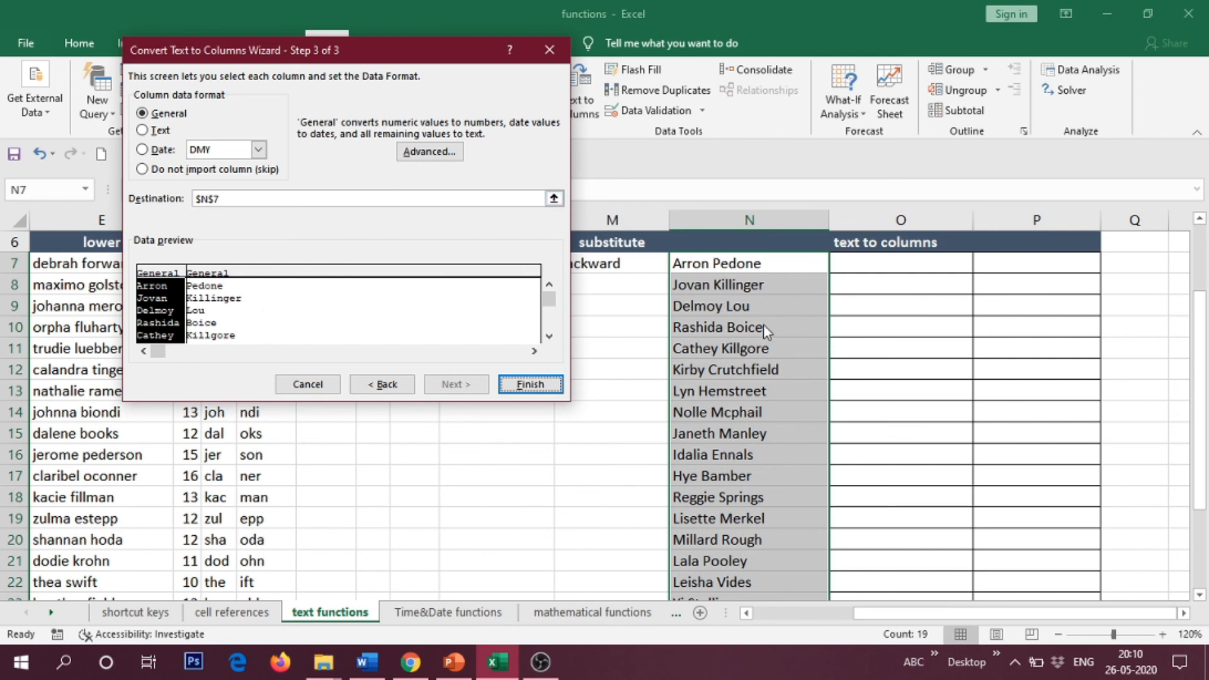
{"action": "left_click", "coordinate": [553, 201]}
{"action": "left_click", "coordinate": [876, 265]}
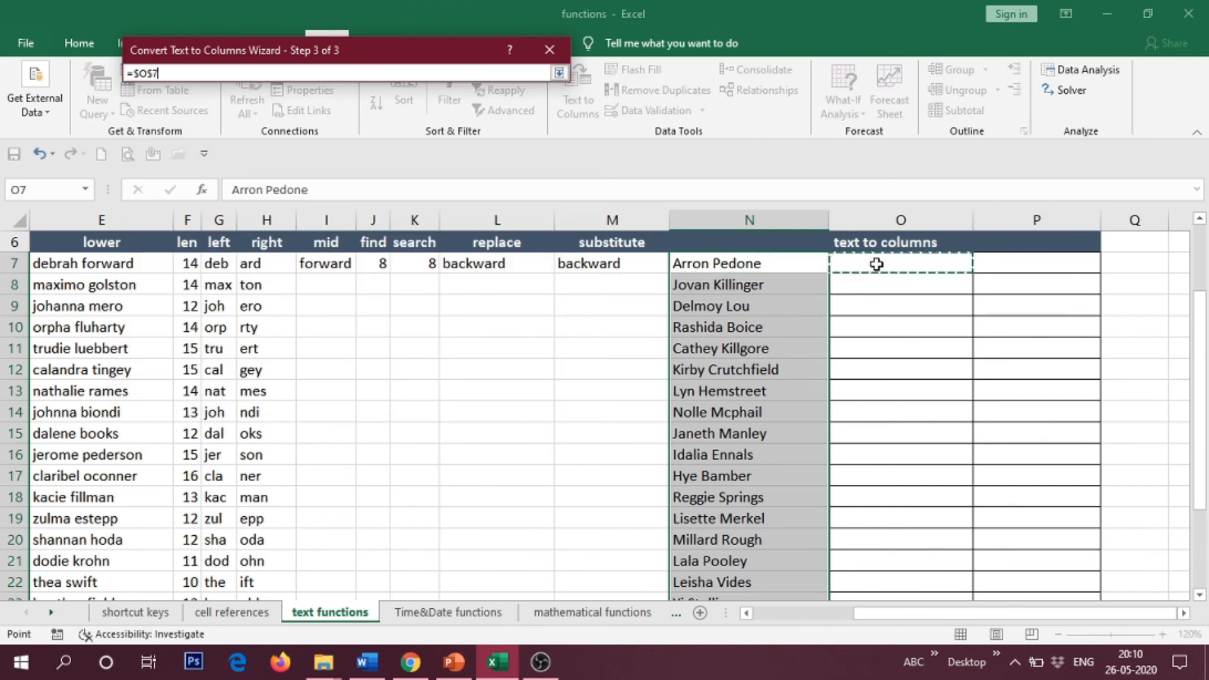
{"action": "left_click", "coordinate": [559, 73]}
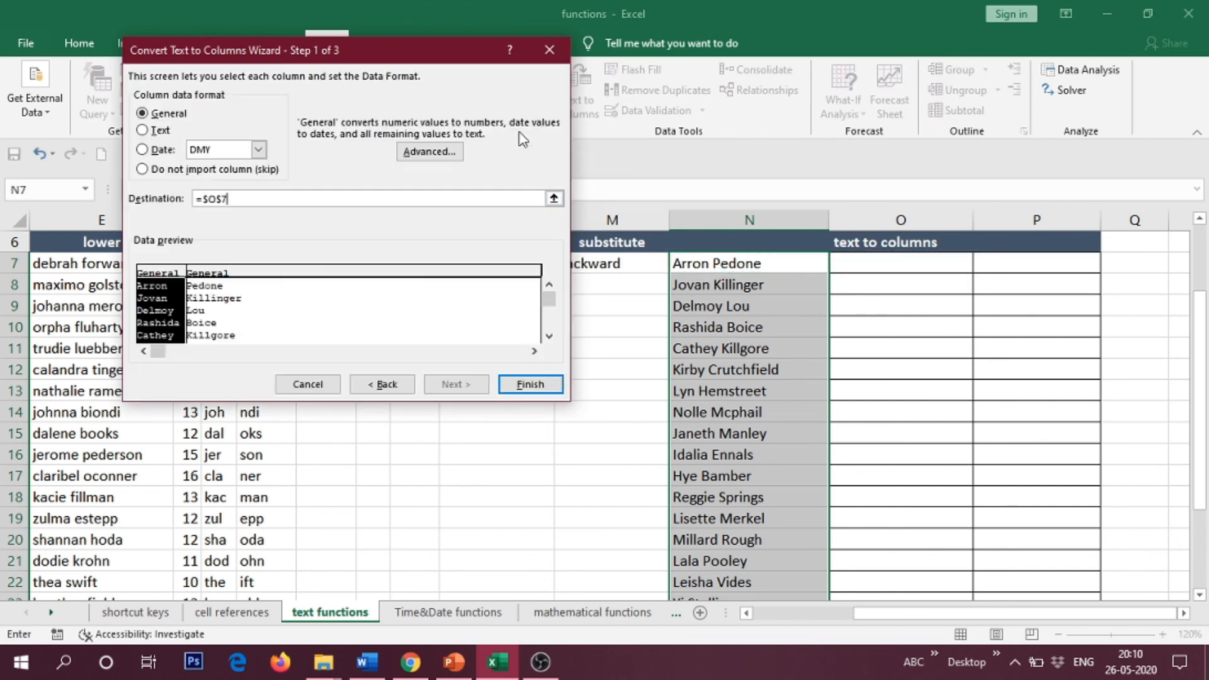
{"action": "left_click", "coordinate": [523, 385]}
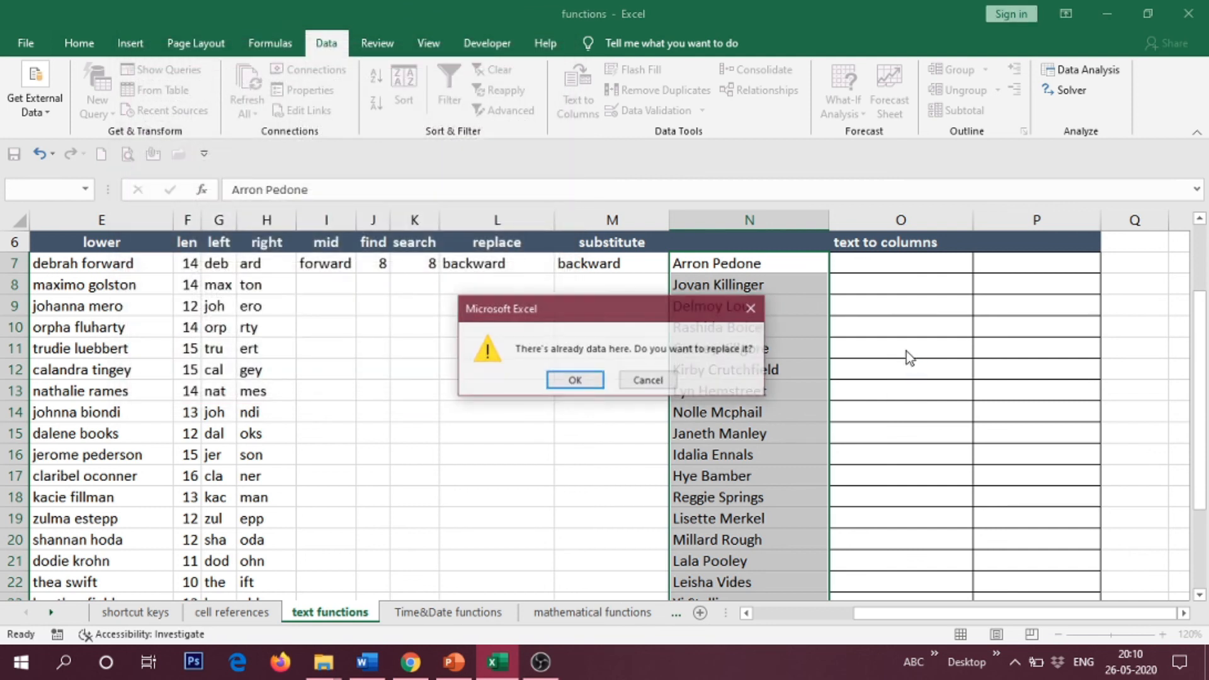
{"action": "left_click", "coordinate": [552, 382]}
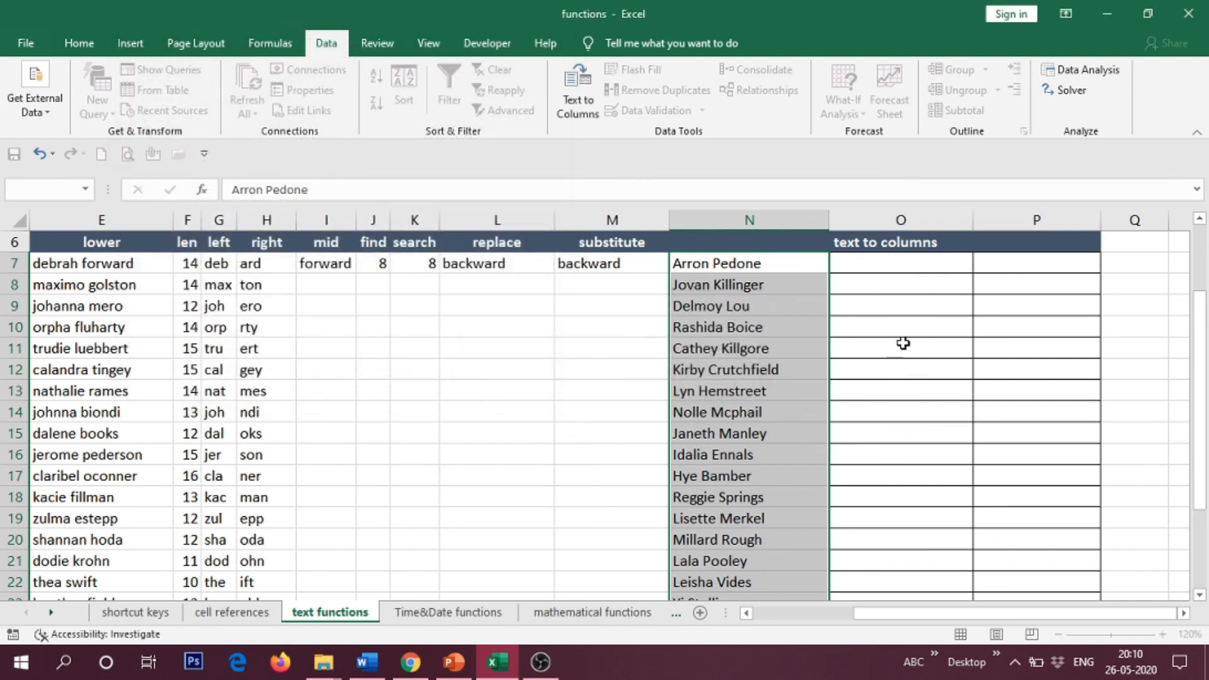